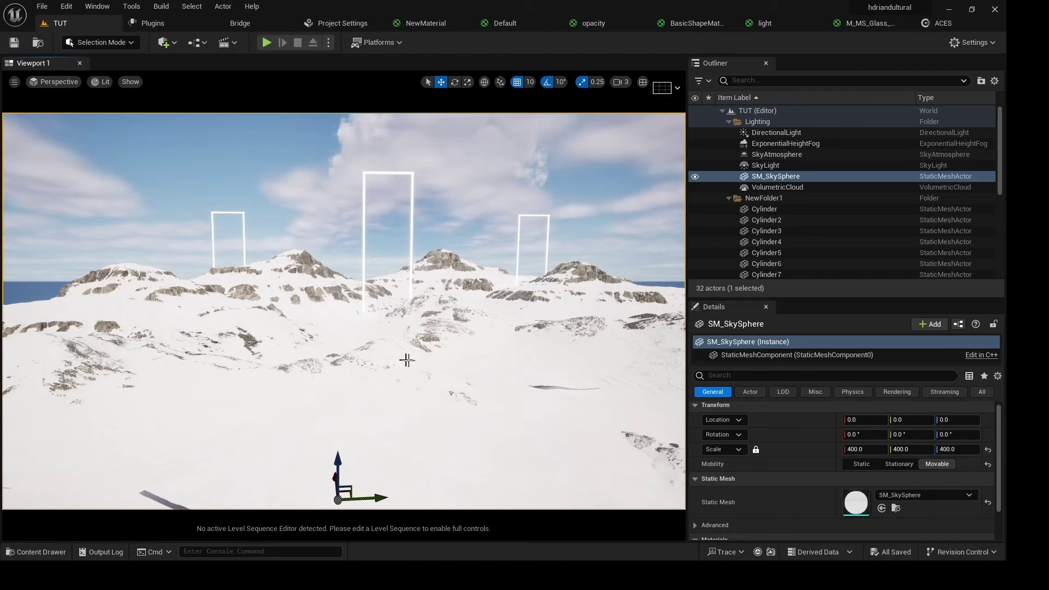
- Pull the view back from the frames and open the Untitled level from Content
{"action": "right_click_drag", "start_coordinate": [344, 312], "coordinate": [345, 320]}
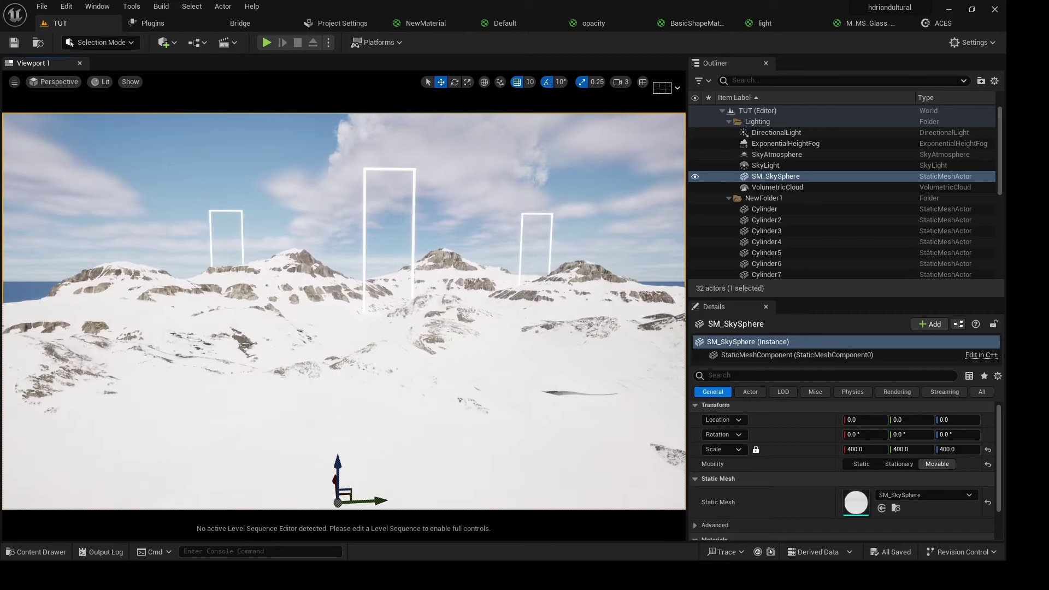
{"action": "right_click_drag", "start_coordinate": [471, 328], "coordinate": [472, 328]}
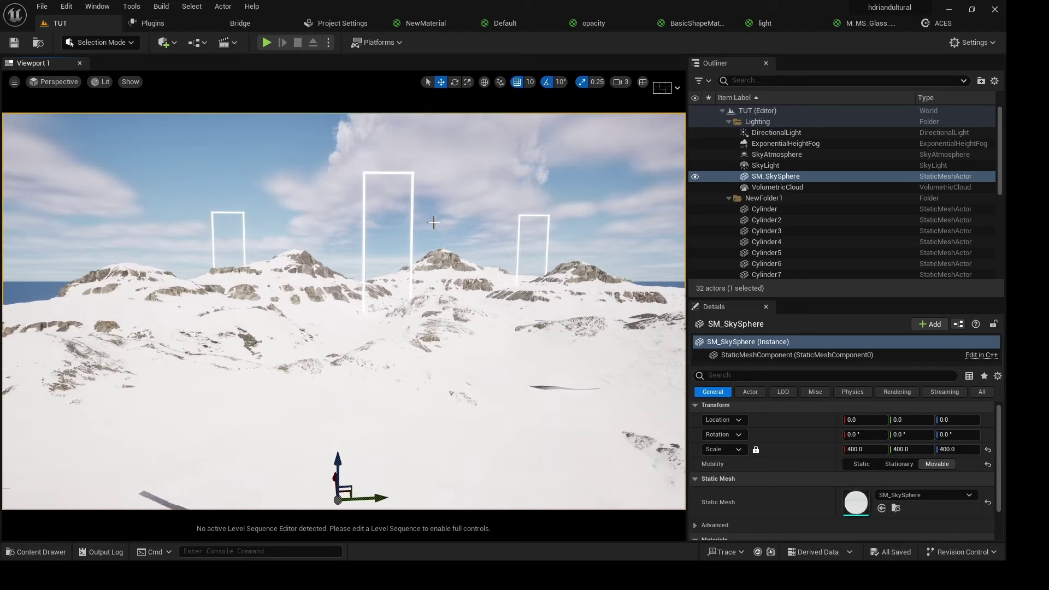
{"action": "left_click", "coordinate": [33, 551]}
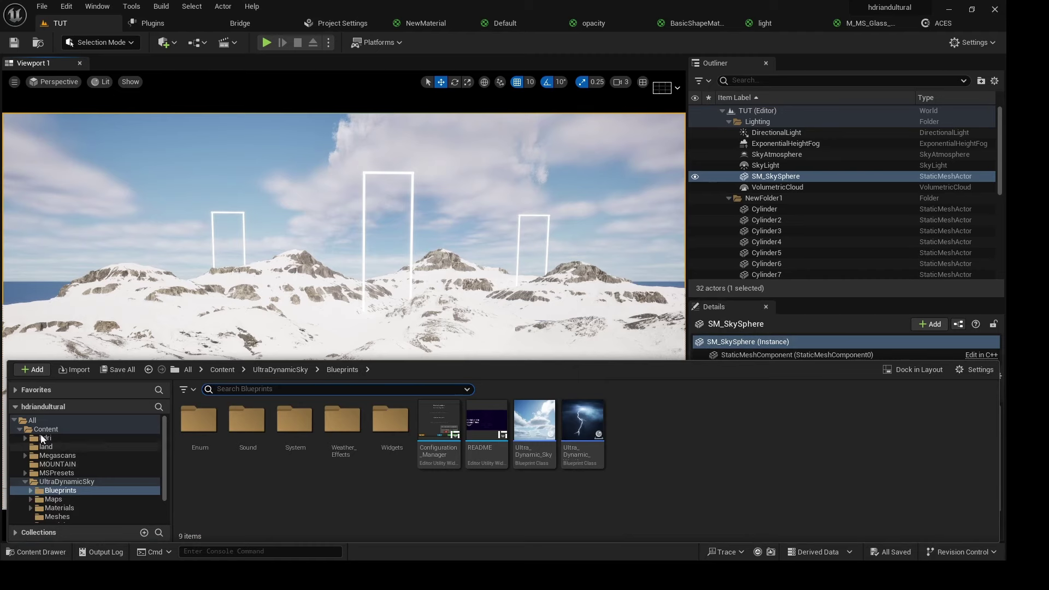
{"action": "left_click", "coordinate": [45, 429]}
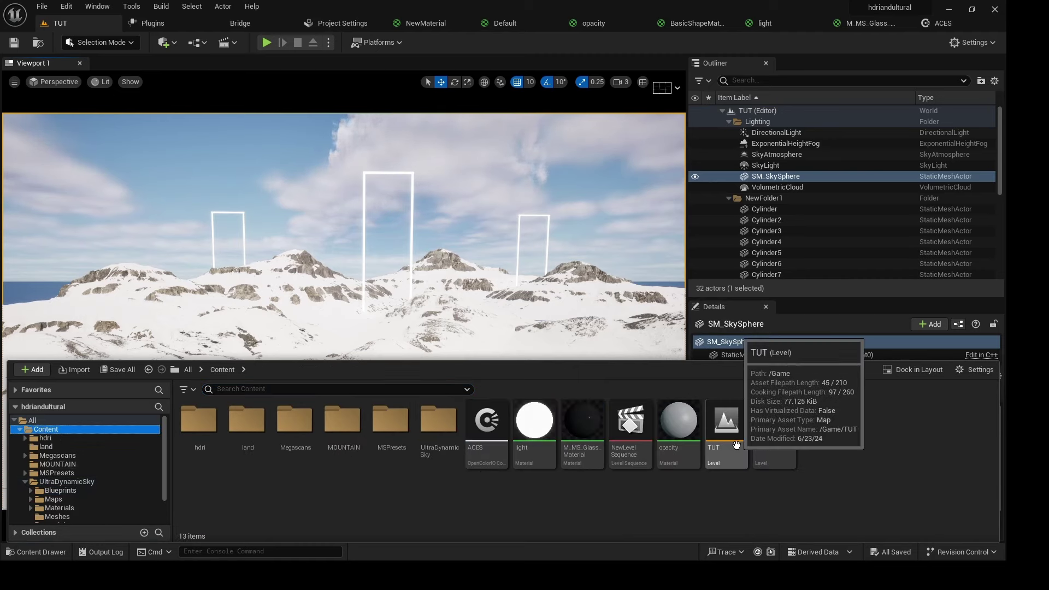
{"action": "double_click", "coordinate": [769, 439]}
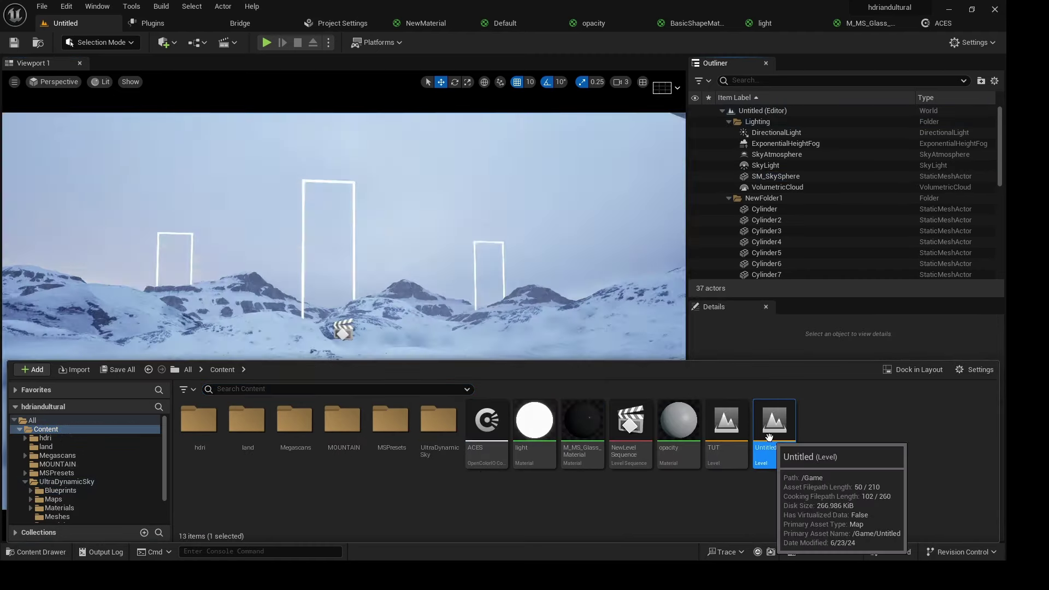
- Select the HDRIBackdrop, then reopen the TUT level and select SM_SkySphere
{"action": "left_click", "coordinate": [408, 221]}
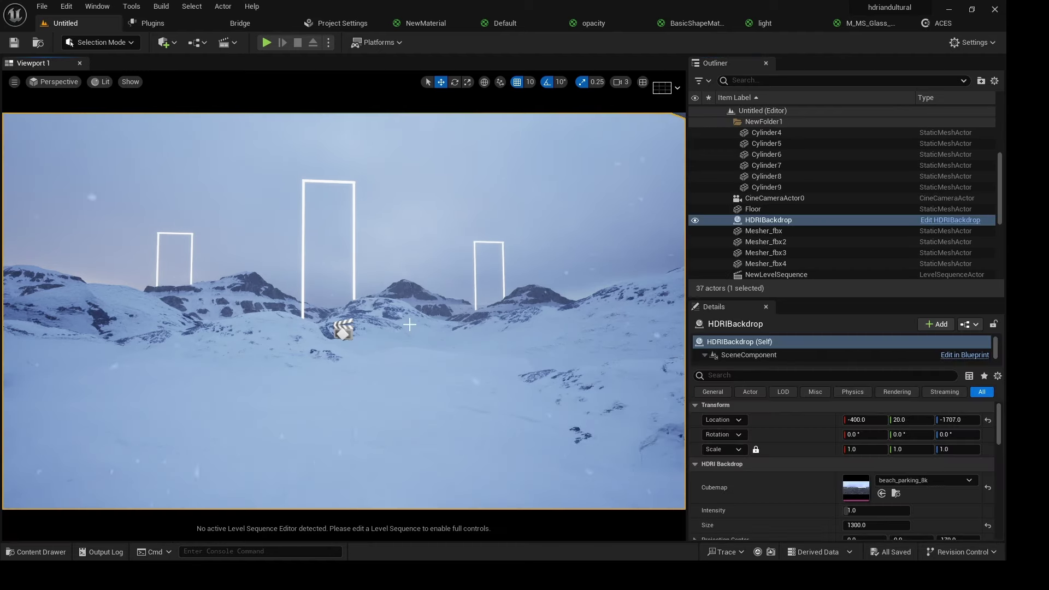
{"action": "key", "text": "ctrl+space"}
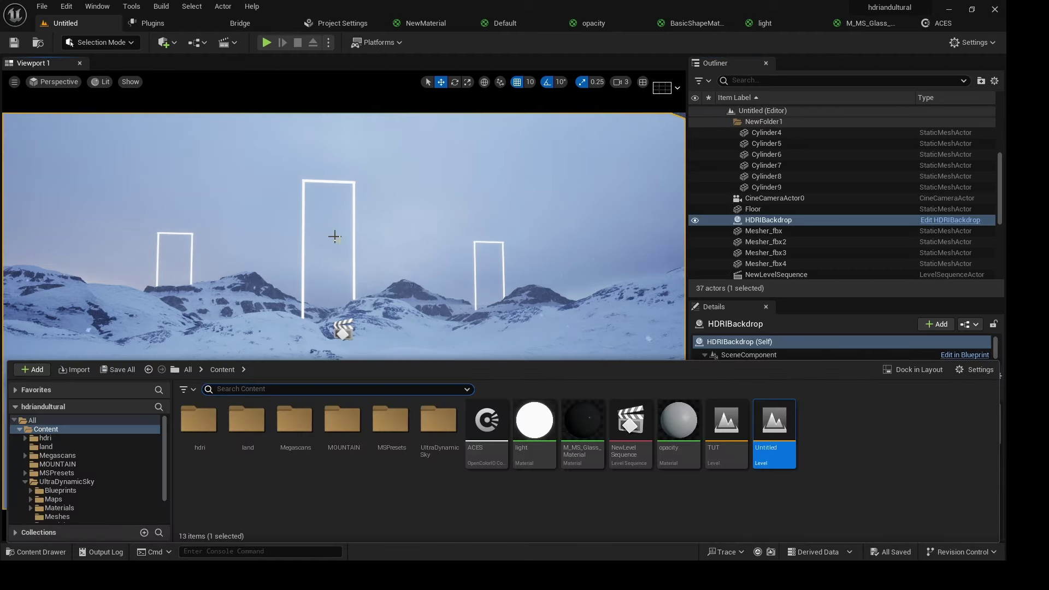
{"action": "double_click", "coordinate": [725, 426]}
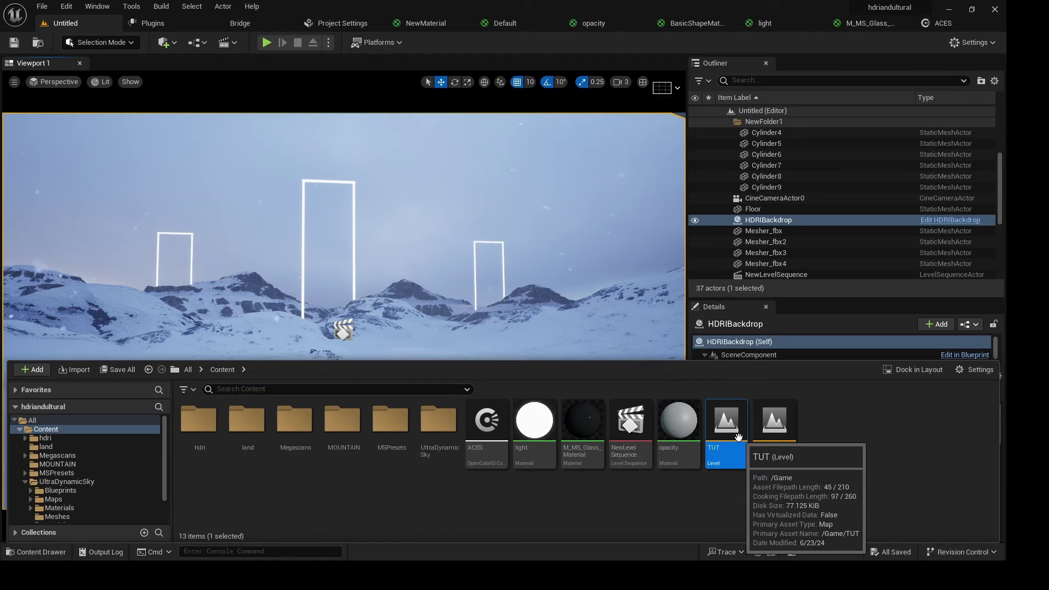
{"action": "left_click", "coordinate": [469, 199]}
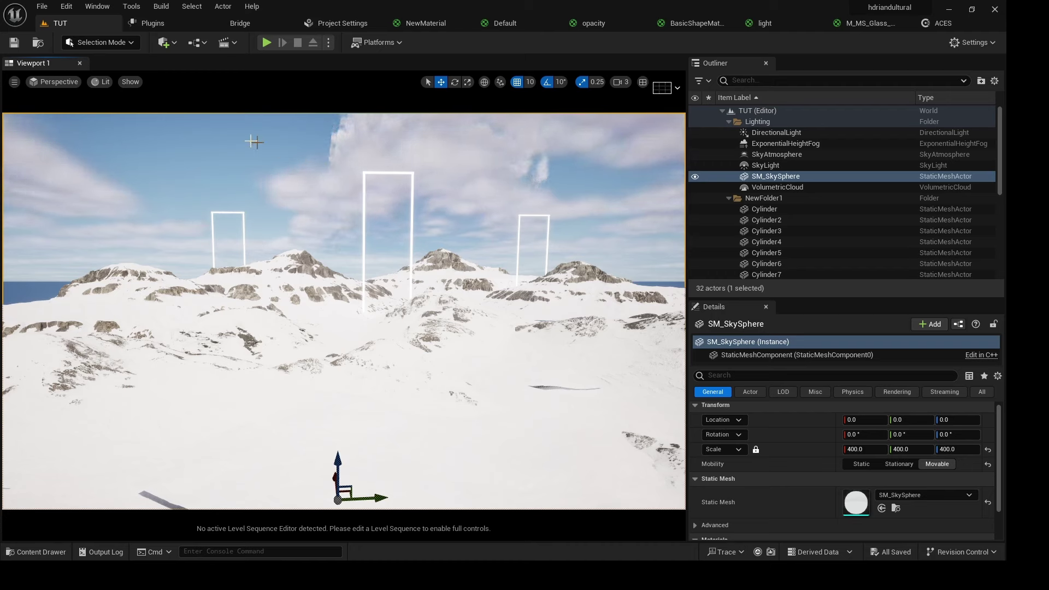
- Place an HDRI Backdrop in the TUT level and drag it lower
{"action": "left_click", "coordinate": [177, 42]}
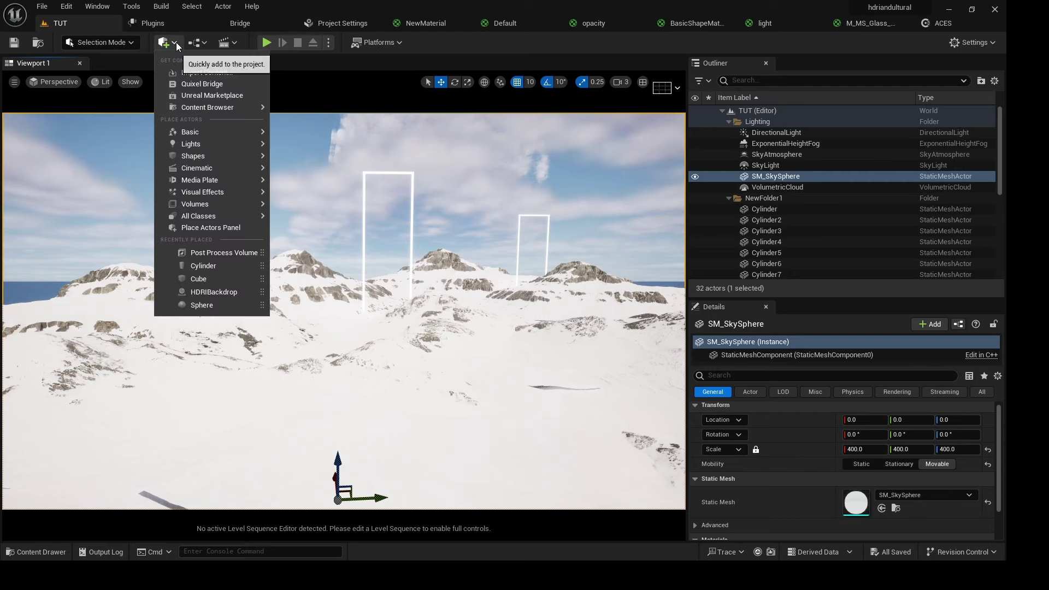
{"action": "mouse_move", "coordinate": [192, 143]}
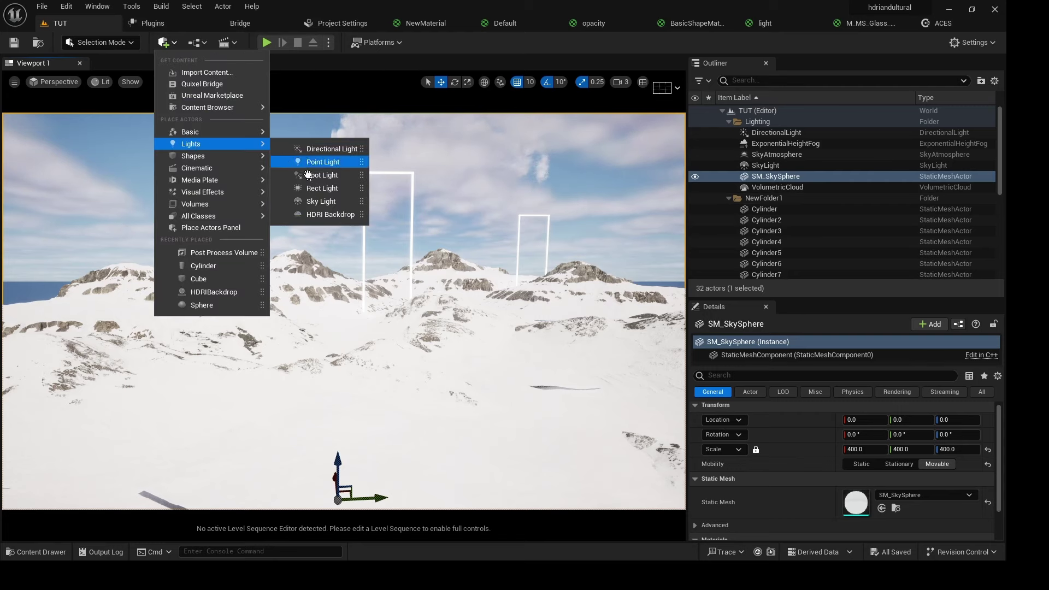
{"action": "left_click", "coordinate": [317, 214]}
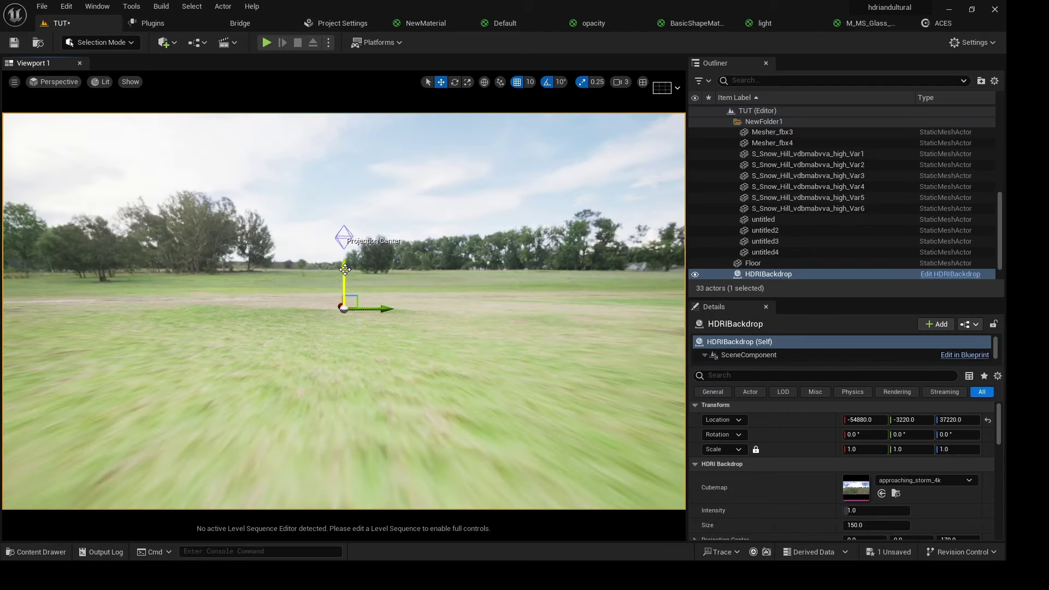
{"action": "left_click_drag", "start_coordinate": [344, 269], "coordinate": [334, 402]}
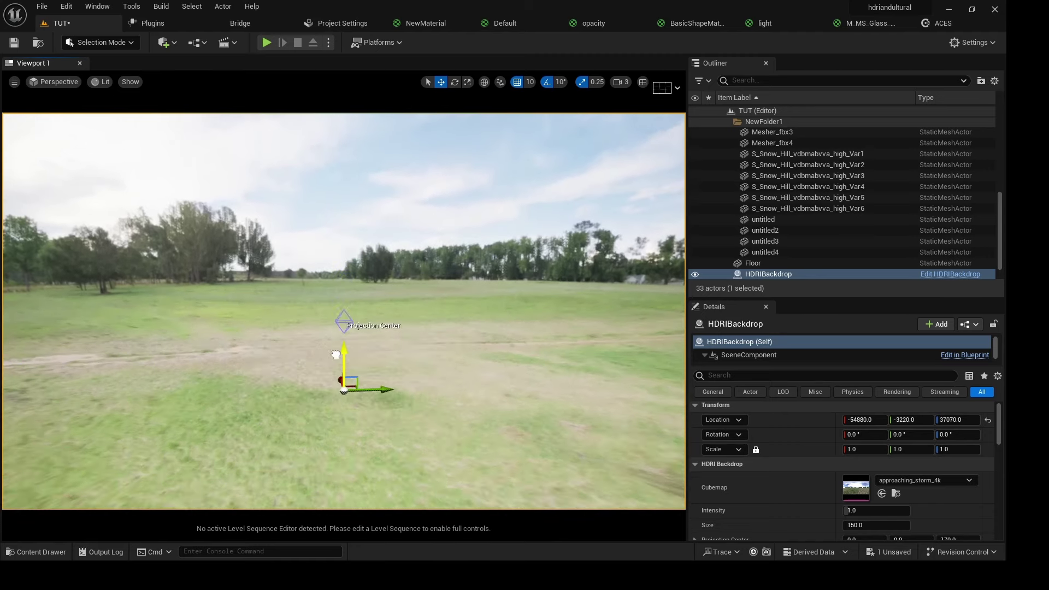
{"action": "left_click_drag", "start_coordinate": [336, 401], "coordinate": [335, 379]}
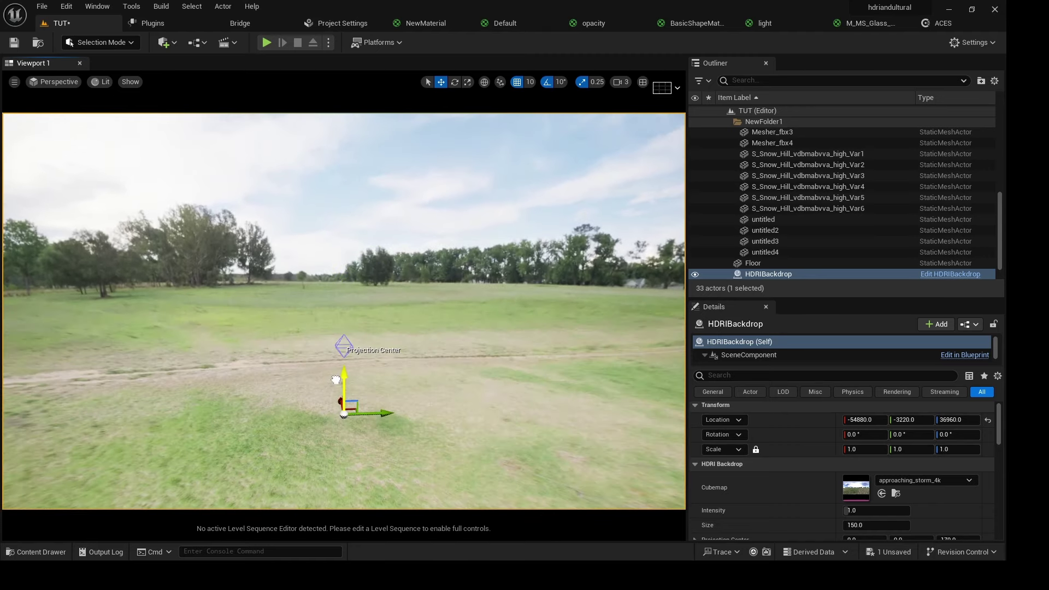
{"action": "middle_click_drag", "start_coordinate": [421, 364], "coordinate": [382, 318]}
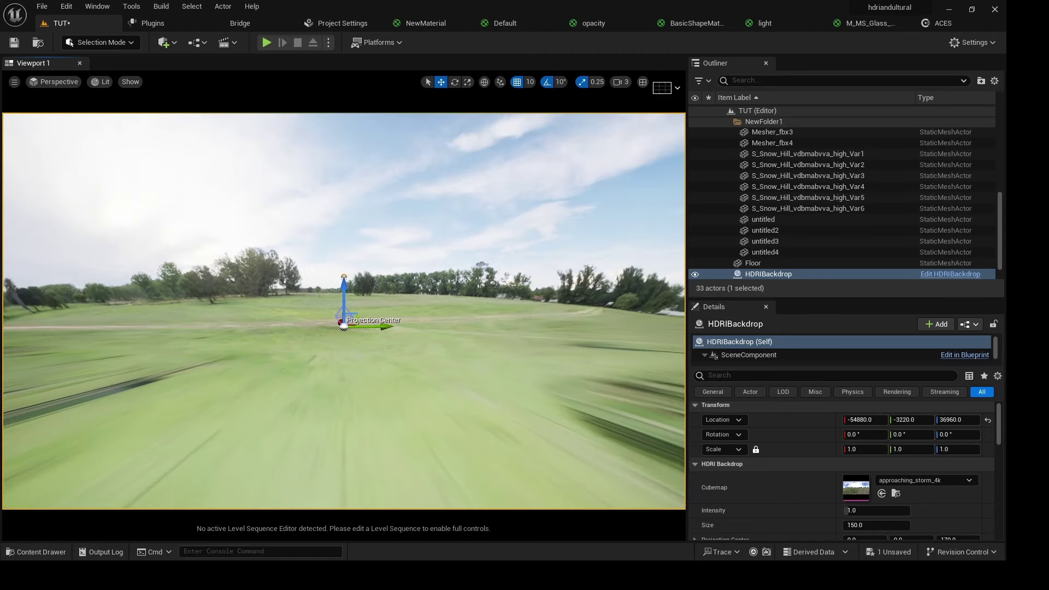
{"action": "left_click_drag", "start_coordinate": [350, 289], "coordinate": [363, 324]}
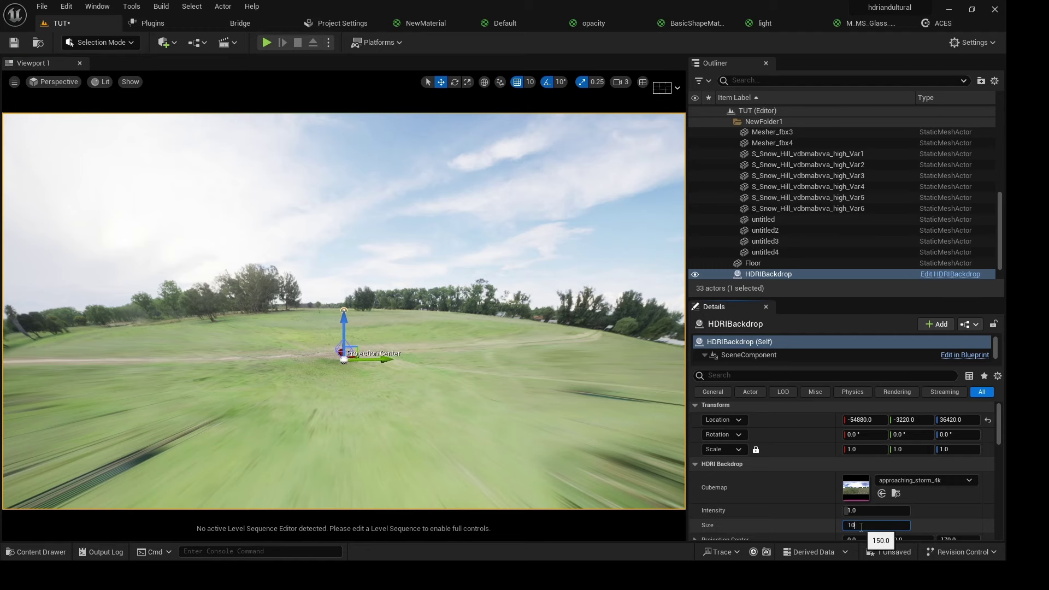
{"action": "type", "text": "00"}
- Apply backdrop size 1000, then move the backdrop to Z 32330 and X -24820
{"action": "key", "text": "Return"}
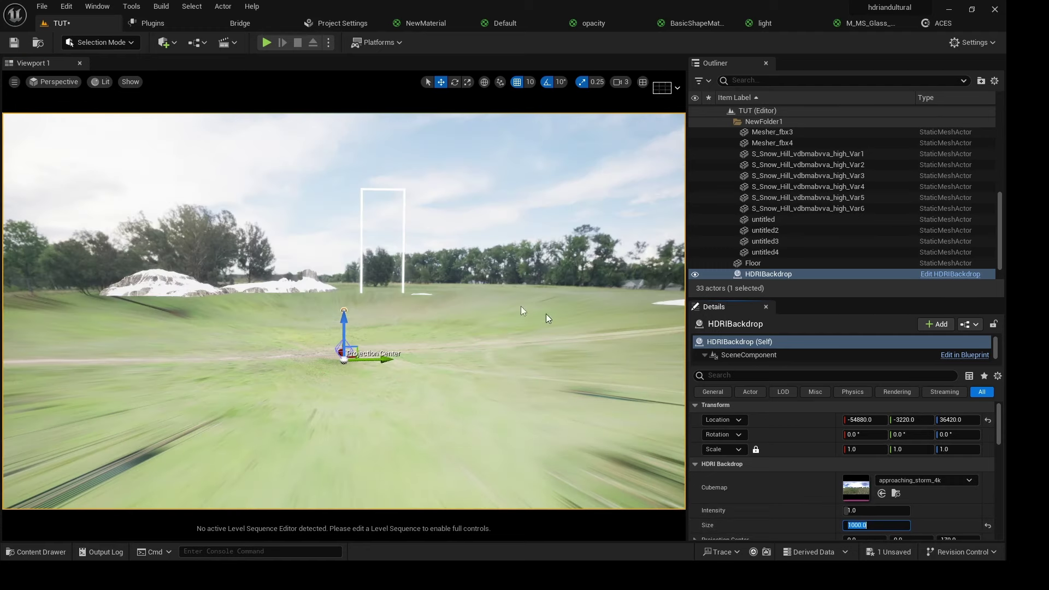
{"action": "left_click_drag", "start_coordinate": [342, 318], "coordinate": [344, 501]}
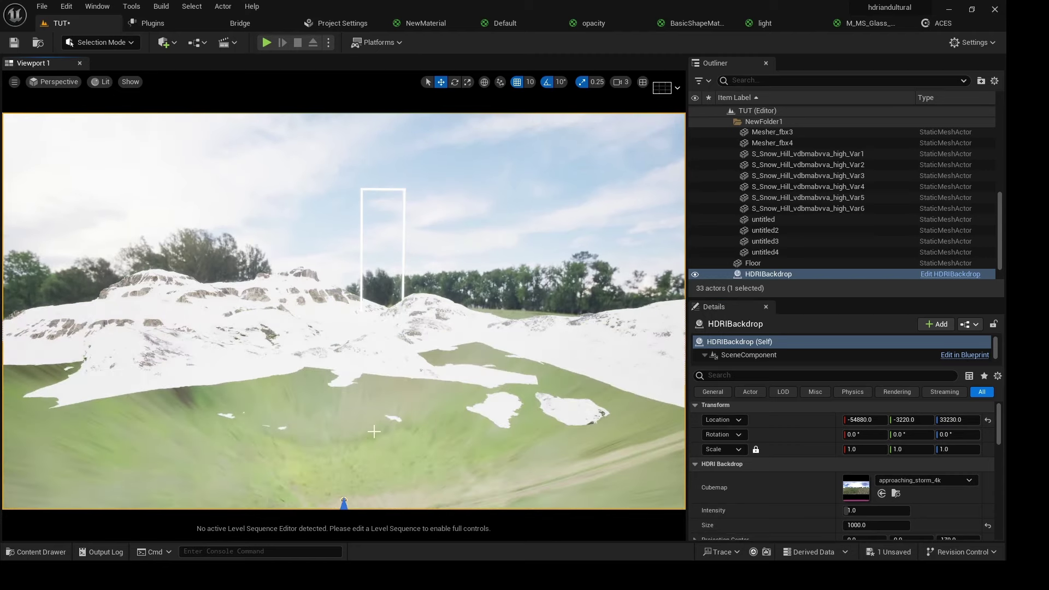
{"action": "scroll", "coordinate": [374, 431], "scroll_direction": "down", "scroll_amount": 3}
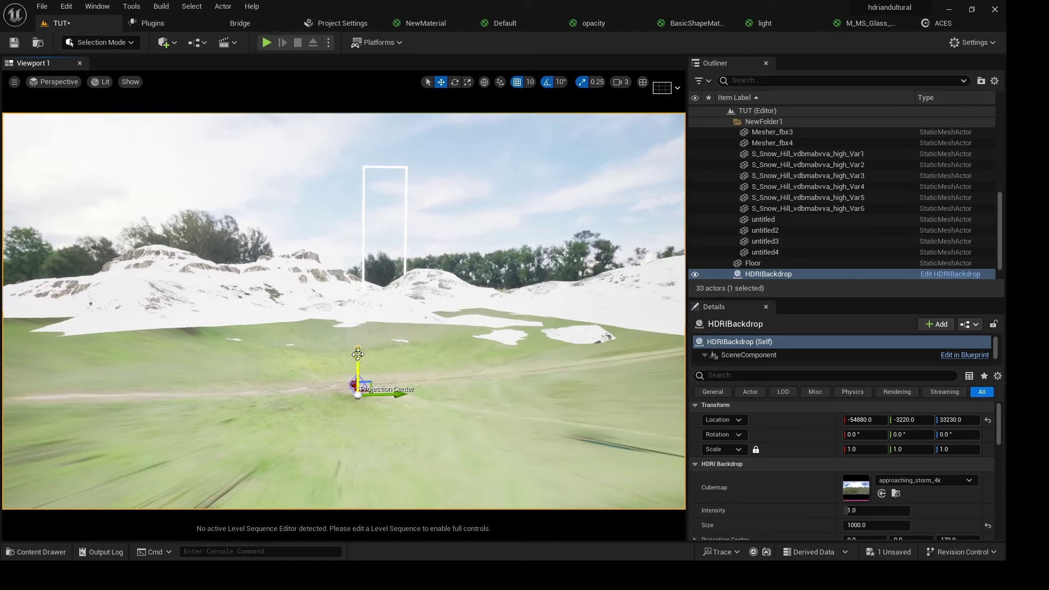
{"action": "left_click_drag", "start_coordinate": [358, 354], "coordinate": [363, 426]}
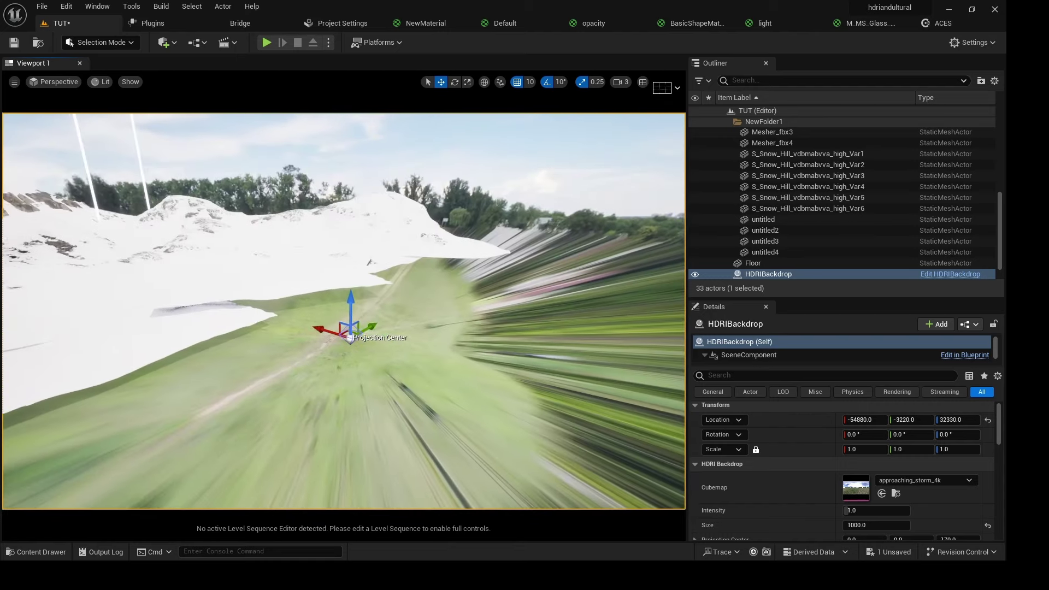
{"action": "left_click_drag", "start_coordinate": [322, 330], "coordinate": [53, 247]}
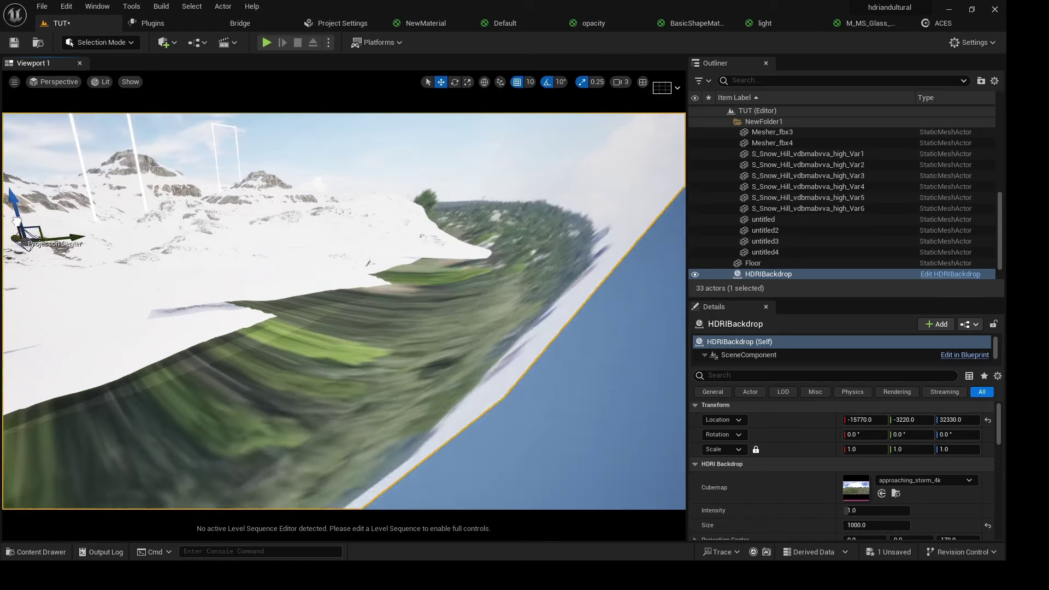
- Fly the camera over the snowy terrain to check the hills and portal frames
{"action": "right_click_drag", "start_coordinate": [251, 220], "coordinate": [230, 200]}
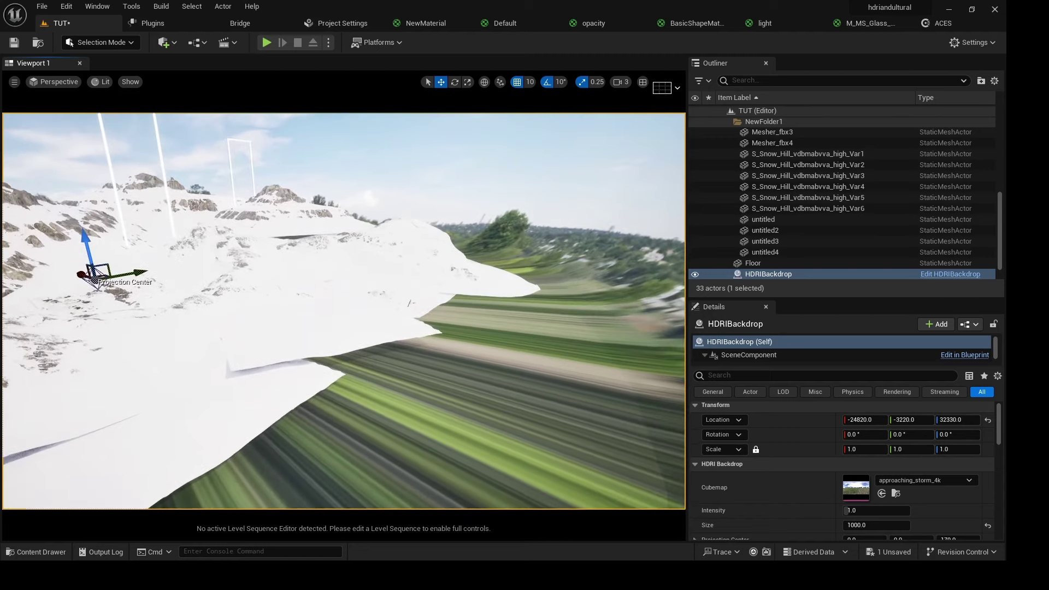
{"action": "mouse_move", "coordinate": [344, 311]}
{"action": "right_mouse_down"}
{"action": "mouse_move", "coordinate": [360, 304]}
{"action": "mouse_move", "coordinate": [216, 381]}
{"action": "mouse_move", "coordinate": [245, 352]}
{"action": "right_mouse_up"}
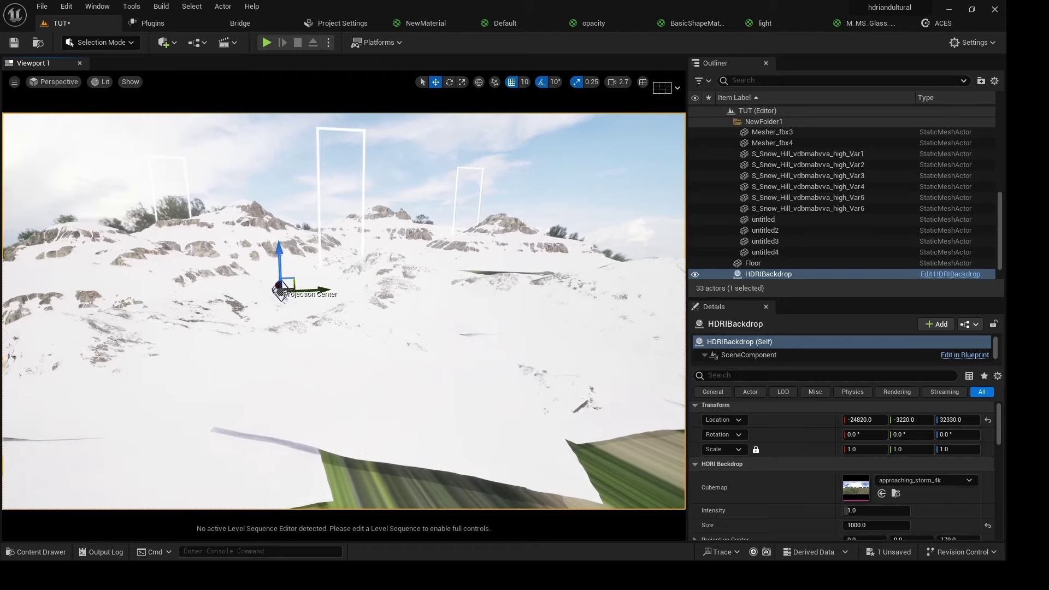
{"action": "right_click_drag", "start_coordinate": [246, 352], "coordinate": [246, 352]}
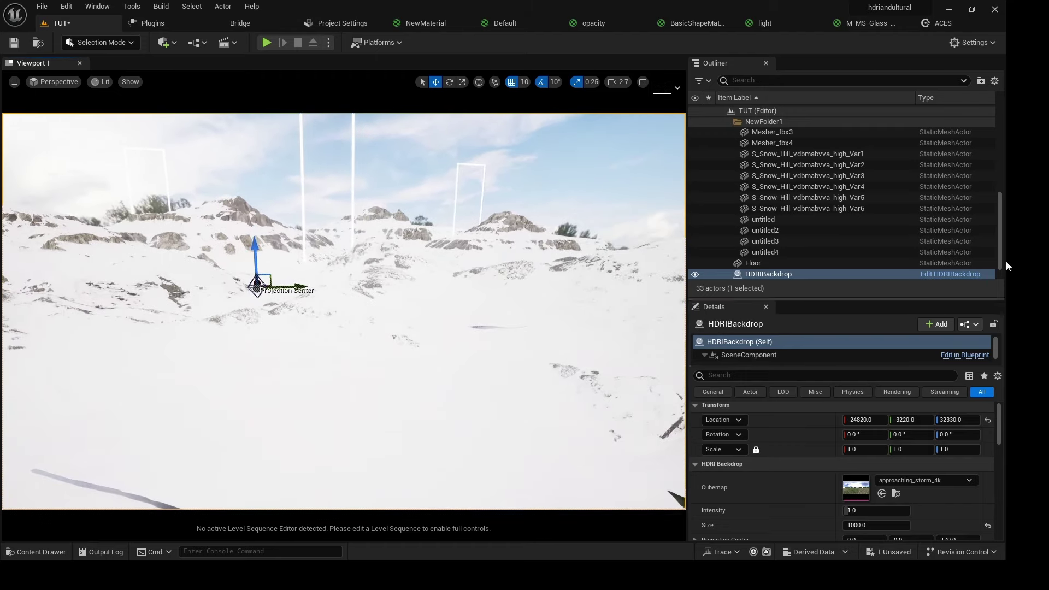
{"action": "scroll", "coordinate": [806, 190], "scroll_direction": "up", "scroll_amount": 5}
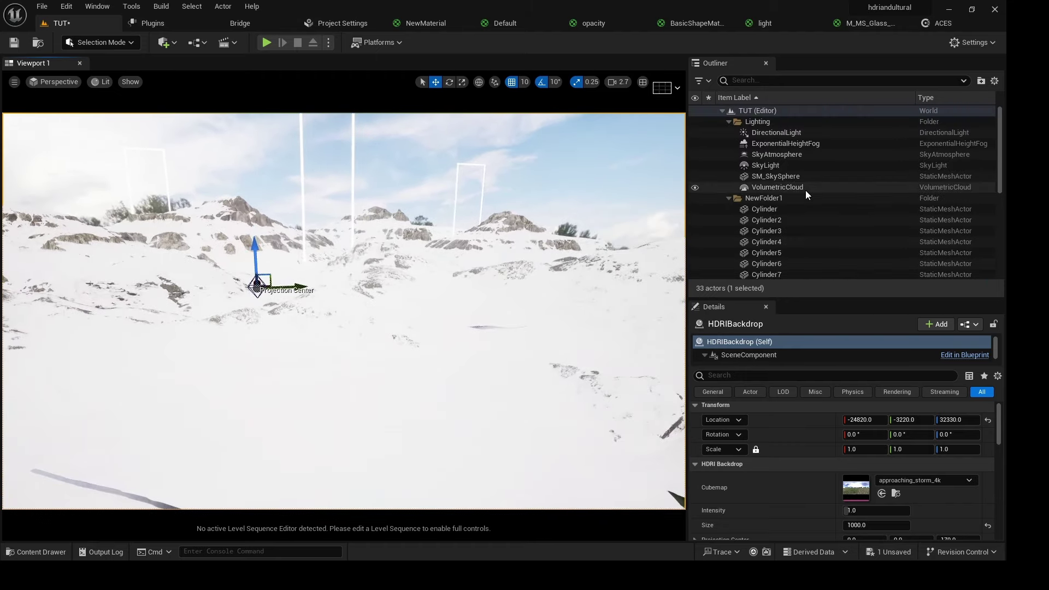
- Hide the DirectionalLight by unchecking its Visible property
{"action": "left_click", "coordinate": [776, 133]}
{"action": "left_click", "coordinate": [766, 374]}
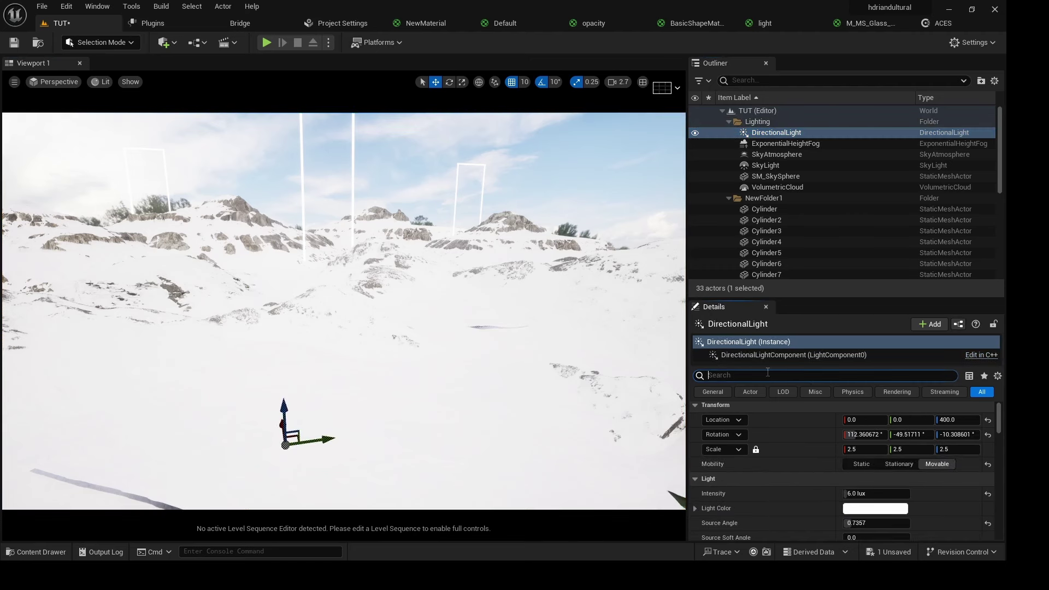
{"action": "type", "text": "INVIS"}
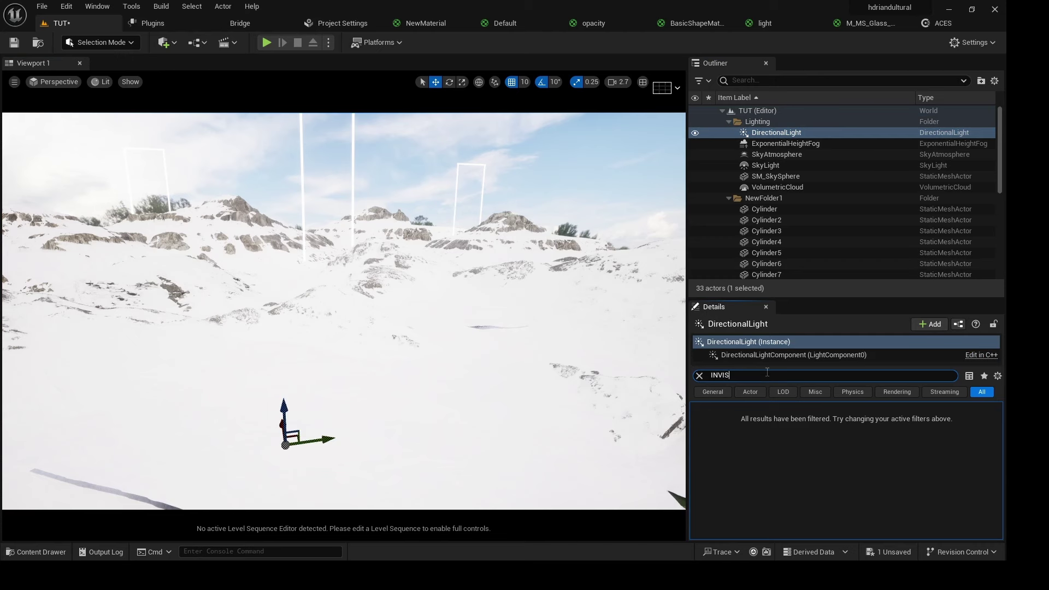
{"action": "key", "text": "BackSpace"}
{"action": "key", "text": "BackSpace"}
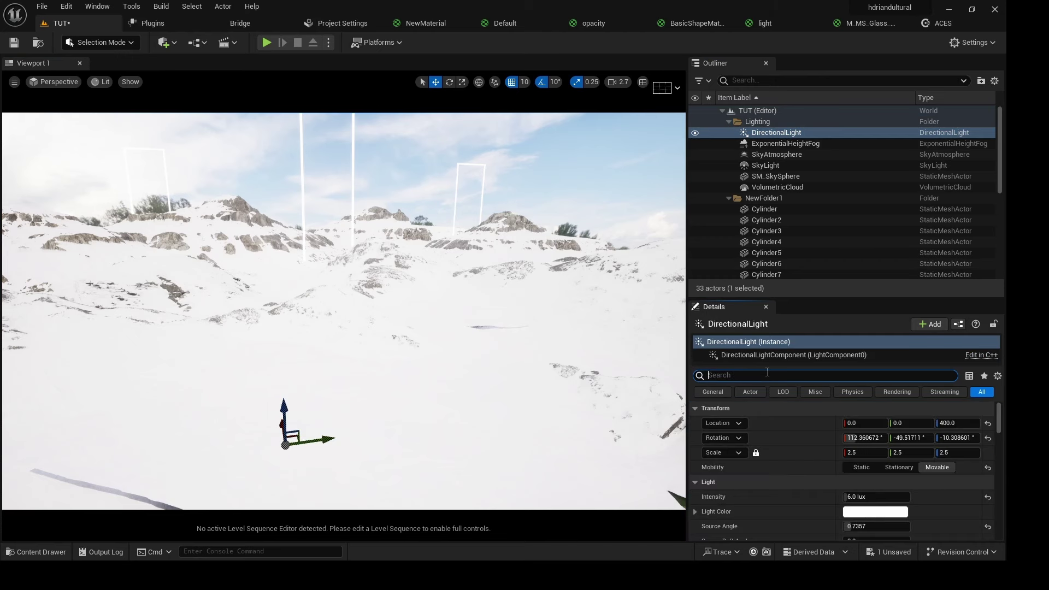
{"action": "type", "text": "VISI"}
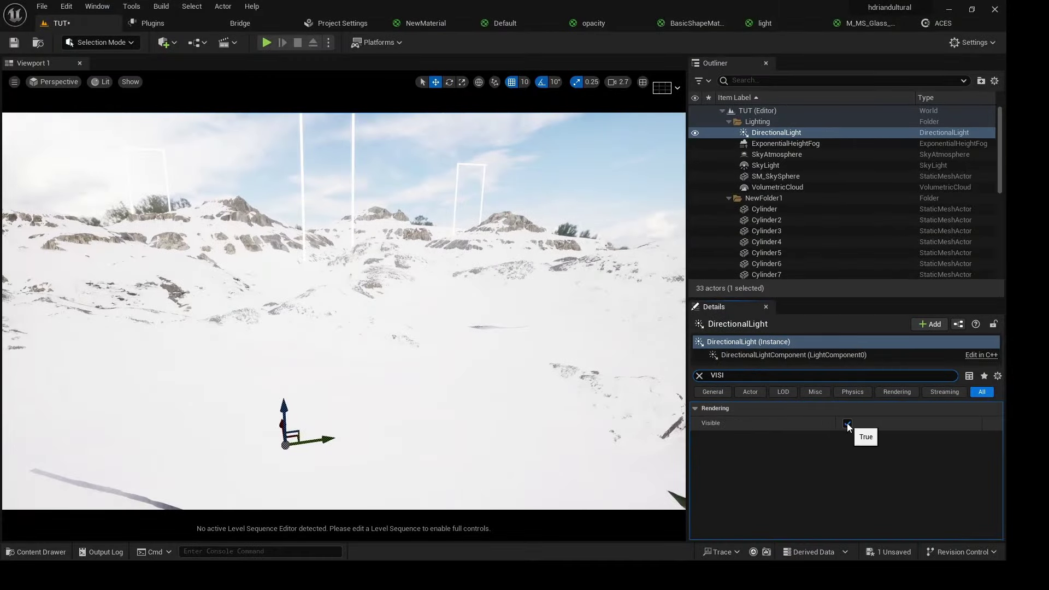
{"action": "left_click", "coordinate": [847, 424]}
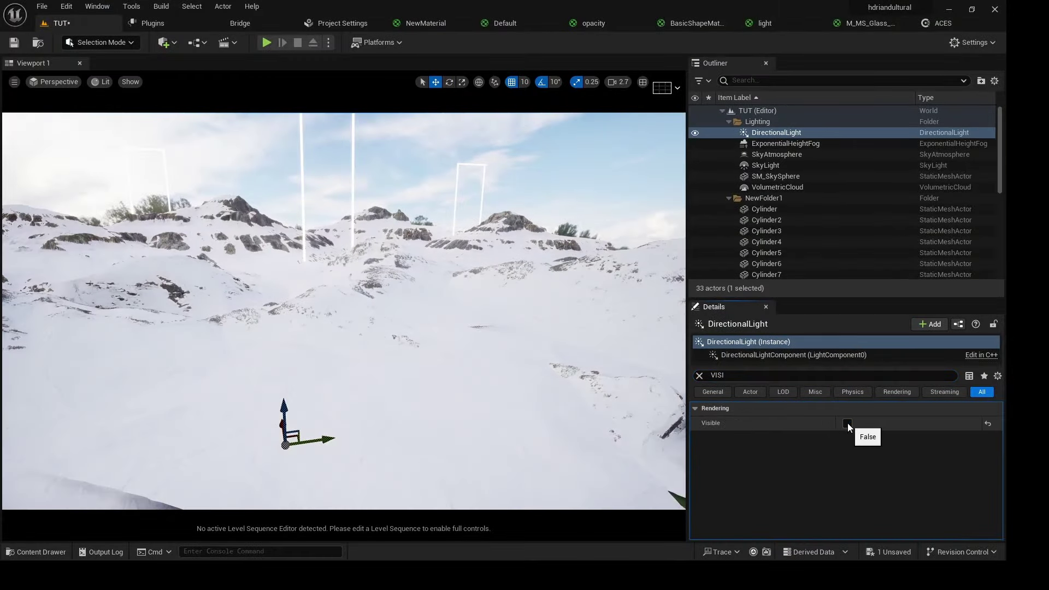
- Check SkyAtmosphere and SkyLight, hide the VolumetricCloud, and toggle the HDRIBackdrop off and on
{"action": "left_click", "coordinate": [768, 155]}
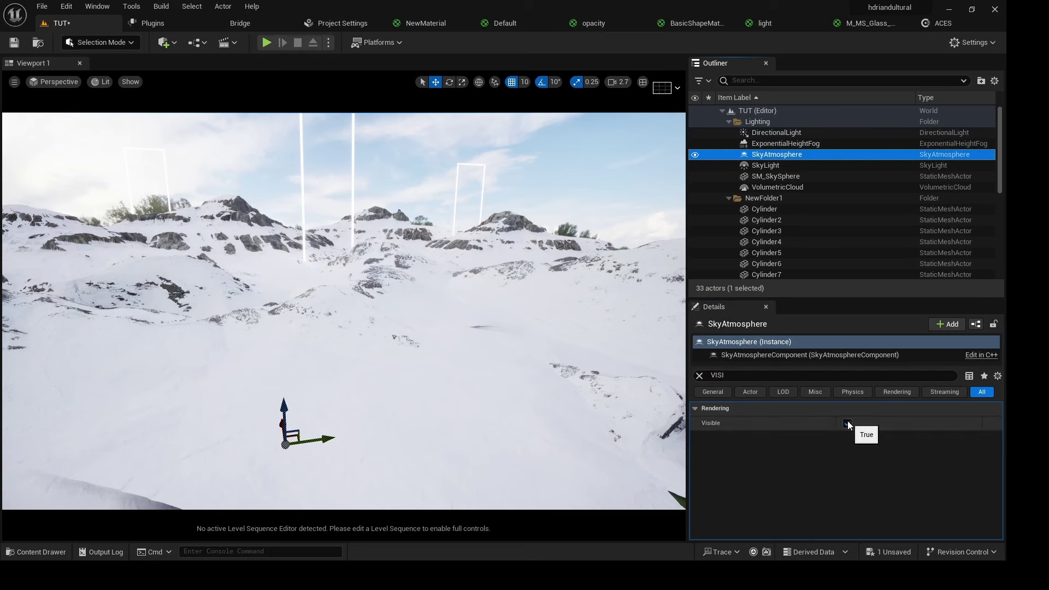
{"action": "left_click", "coordinate": [766, 166]}
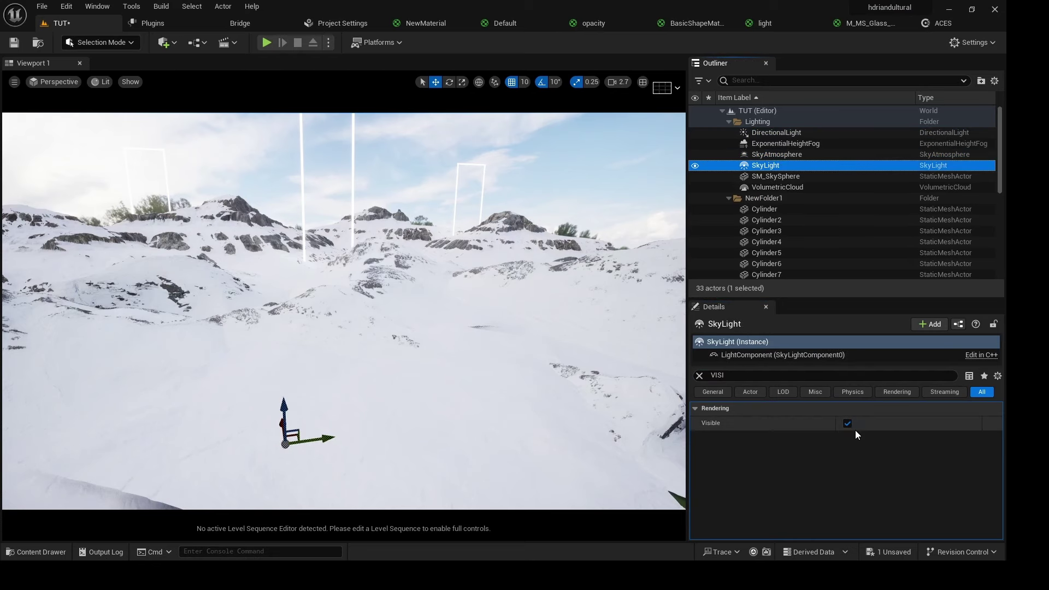
{"action": "left_click", "coordinate": [790, 188]}
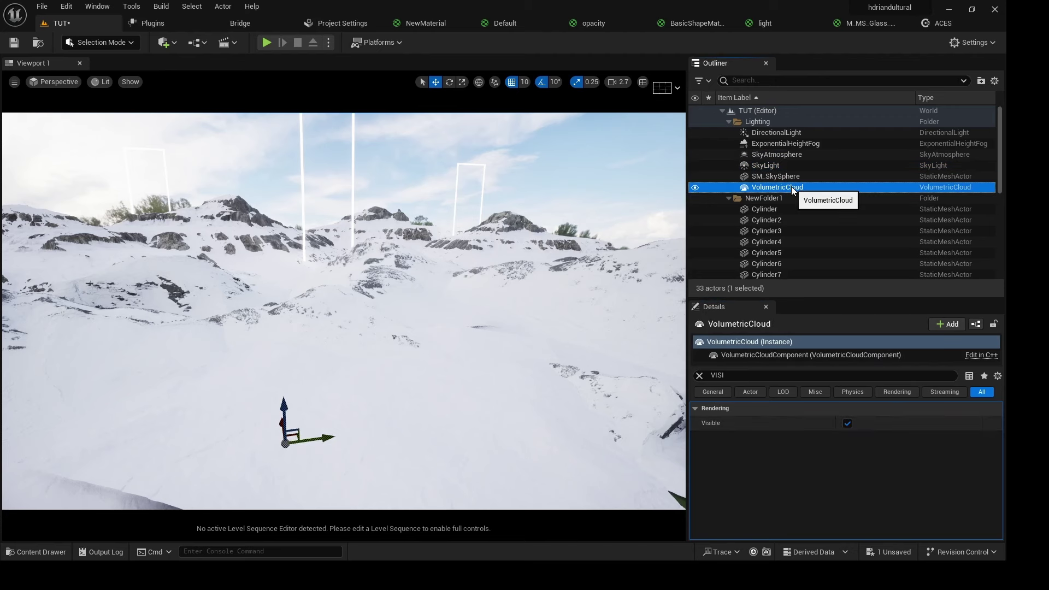
{"action": "left_click", "coordinate": [847, 423]}
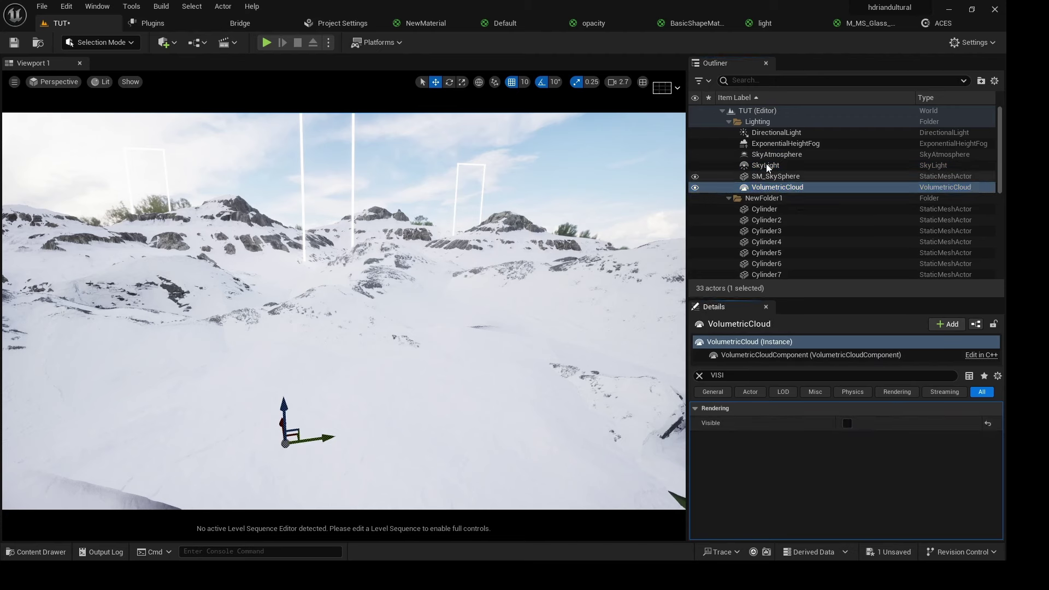
{"action": "scroll", "coordinate": [769, 247], "scroll_direction": "down", "scroll_amount": 3}
{"action": "scroll", "coordinate": [769, 253], "scroll_direction": "down", "scroll_amount": 3}
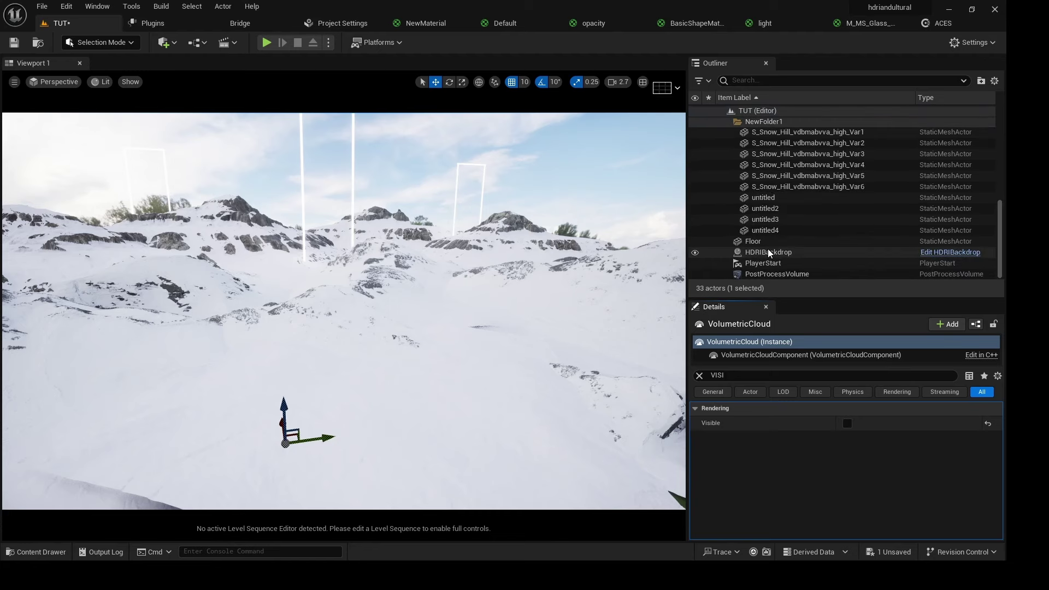
{"action": "left_click", "coordinate": [695, 254]}
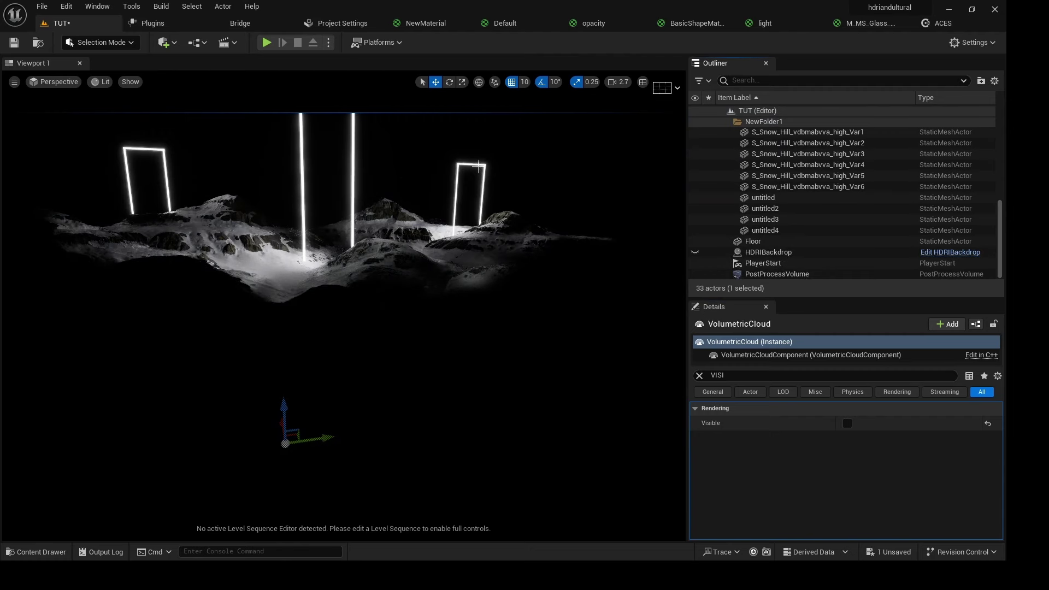
{"action": "left_click", "coordinate": [695, 253]}
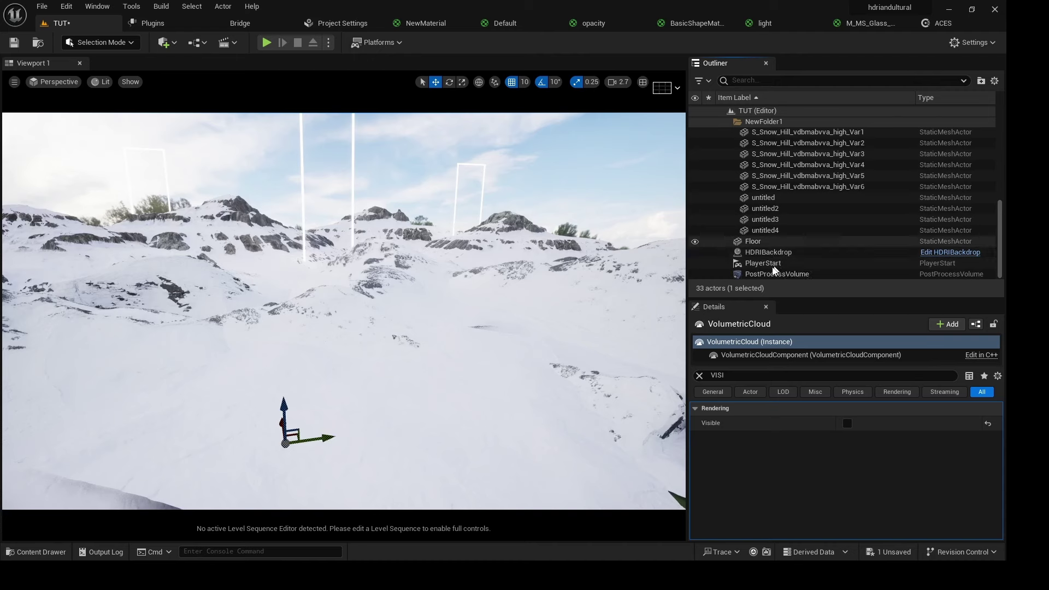
- Enable Use Camera Projection in the HDRIBackdrop's Advanced settings, then fly through the scene
{"action": "left_click", "coordinate": [784, 253]}
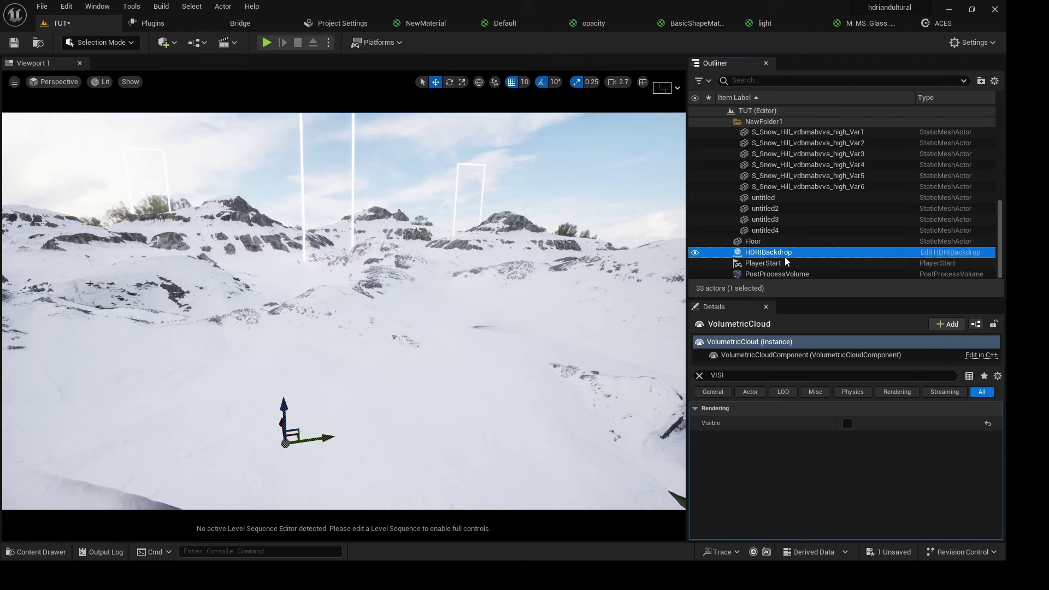
{"action": "left_click", "coordinate": [699, 376]}
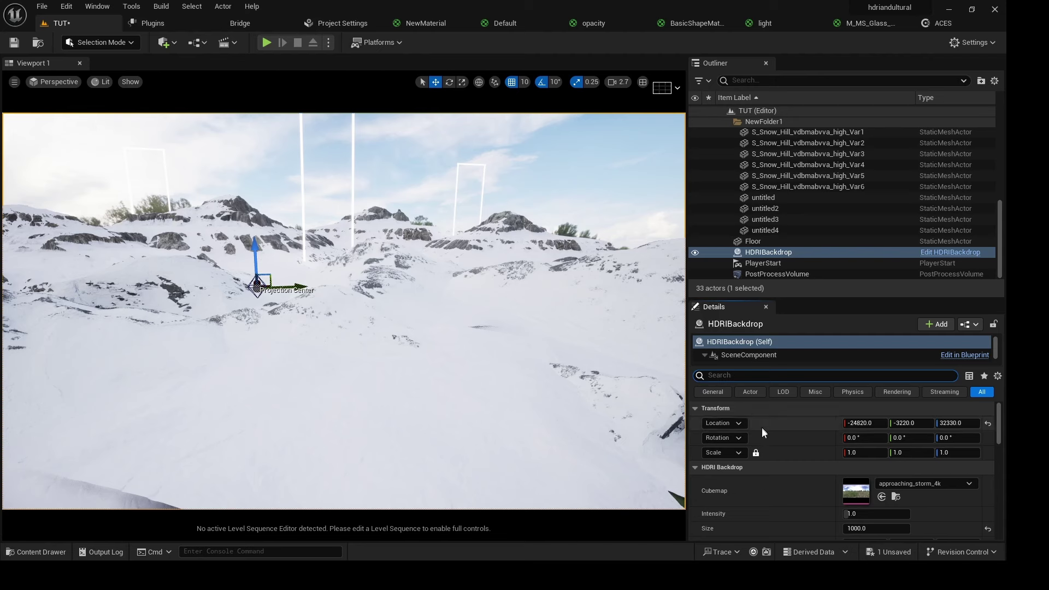
{"action": "scroll", "coordinate": [761, 486], "scroll_direction": "down", "scroll_amount": 5}
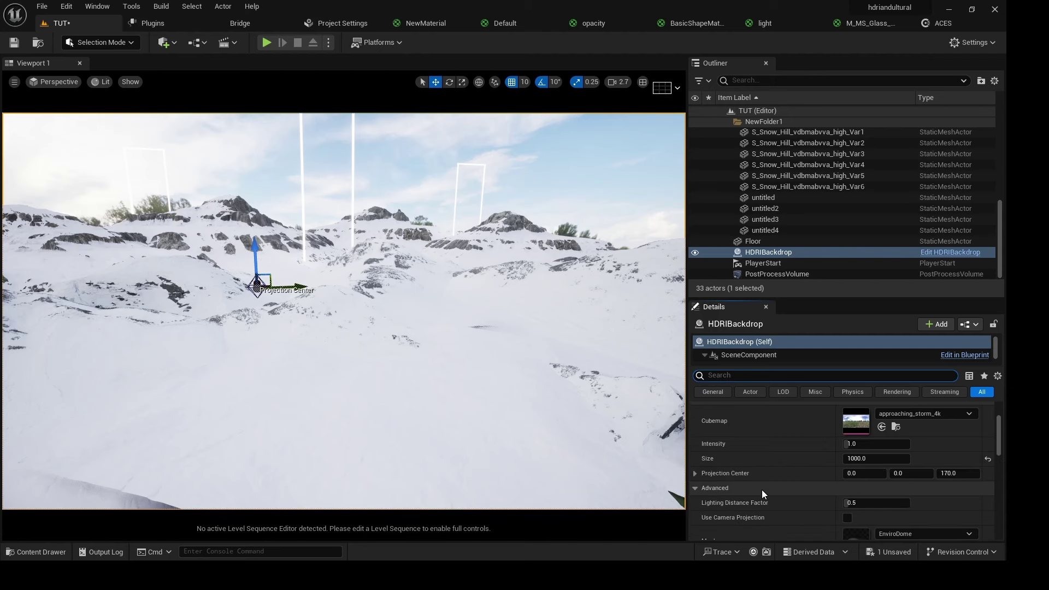
{"action": "scroll", "coordinate": [761, 475], "scroll_direction": "down", "scroll_amount": 3}
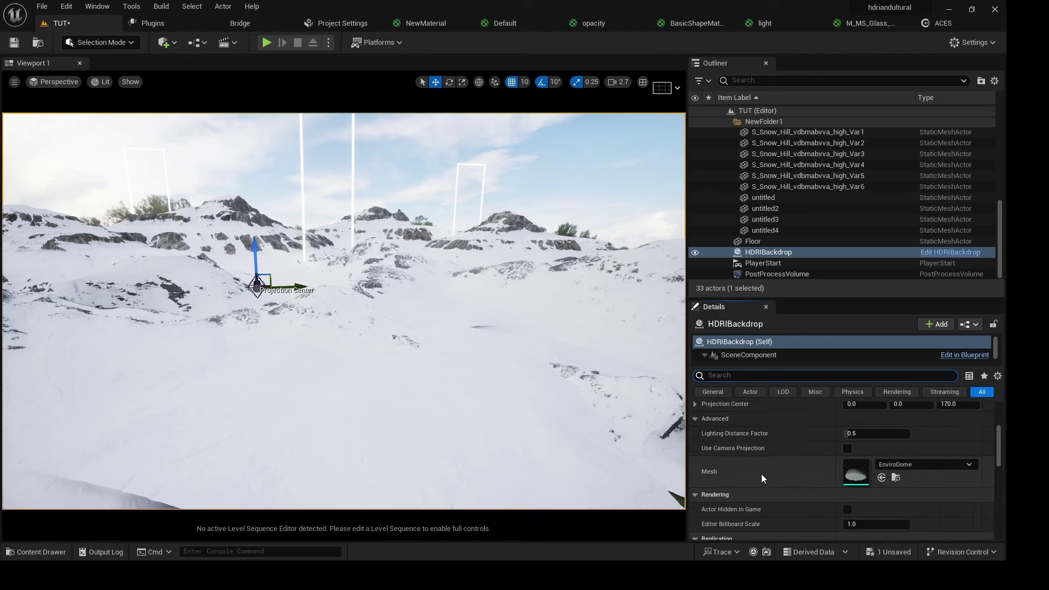
{"action": "scroll", "coordinate": [760, 474], "scroll_direction": "down", "scroll_amount": 2}
{"action": "scroll", "coordinate": [760, 473], "scroll_direction": "down", "scroll_amount": 2}
{"action": "scroll", "coordinate": [762, 473], "scroll_direction": "up", "scroll_amount": 3}
{"action": "scroll", "coordinate": [761, 473], "scroll_direction": "up", "scroll_amount": 3}
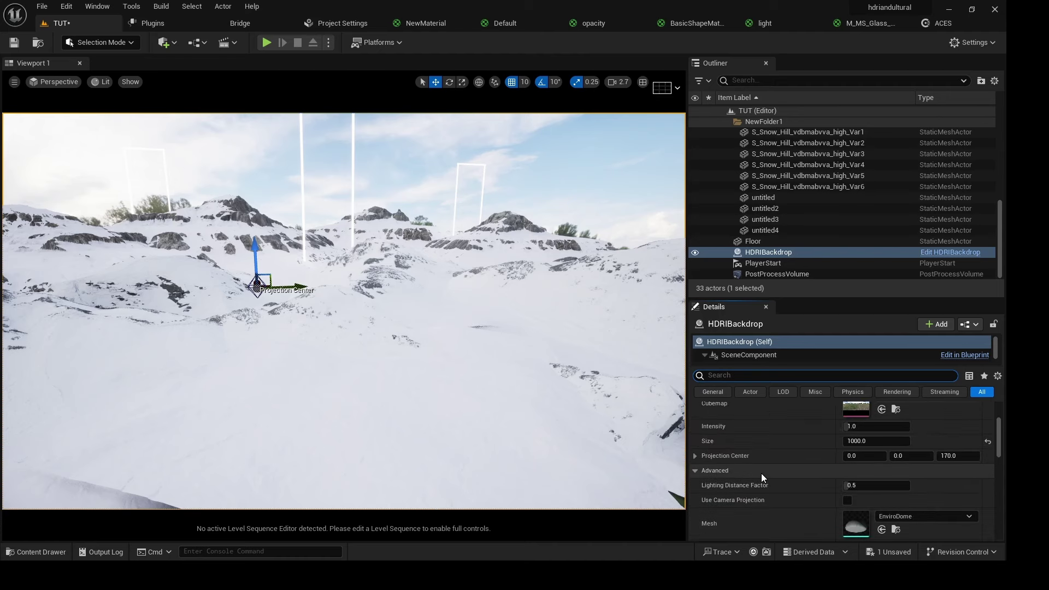
{"action": "scroll", "coordinate": [761, 473], "scroll_direction": "up", "scroll_amount": 1}
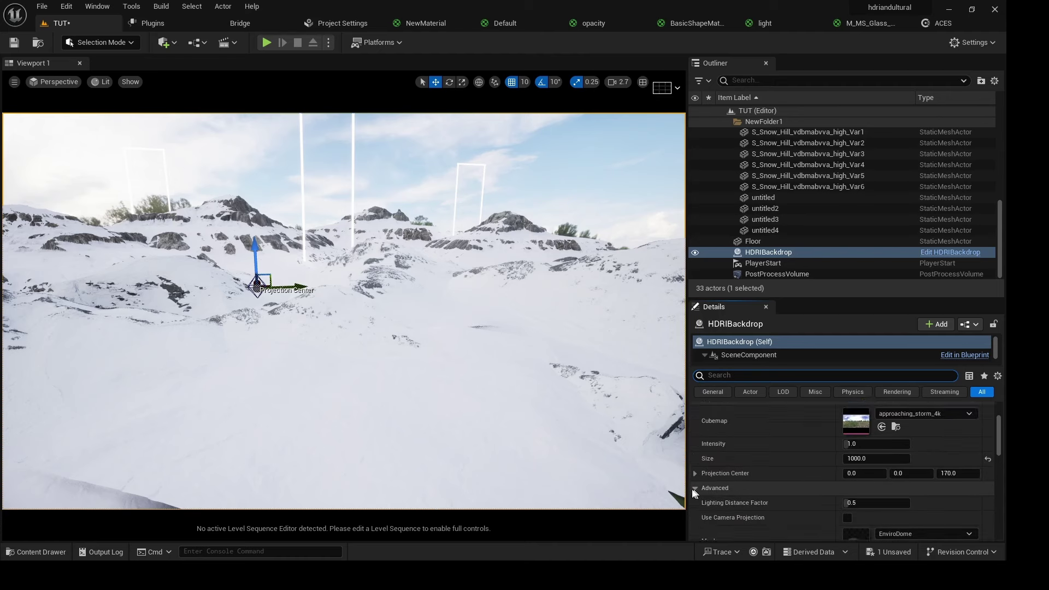
{"action": "left_click", "coordinate": [786, 490]}
{"action": "scroll", "coordinate": [785, 490], "scroll_direction": "down", "scroll_amount": 2}
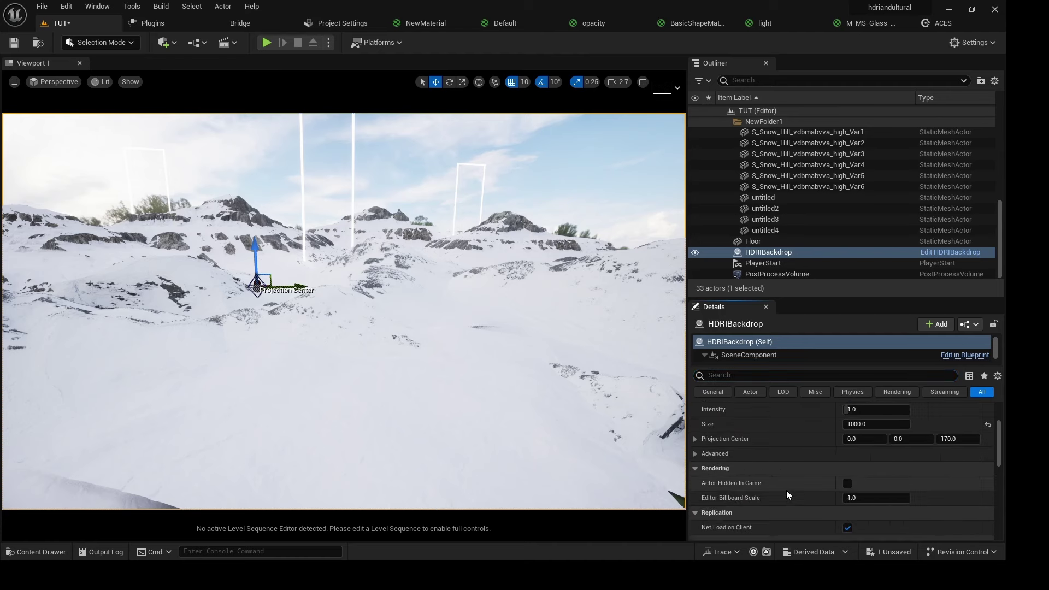
{"action": "left_click", "coordinate": [695, 454]}
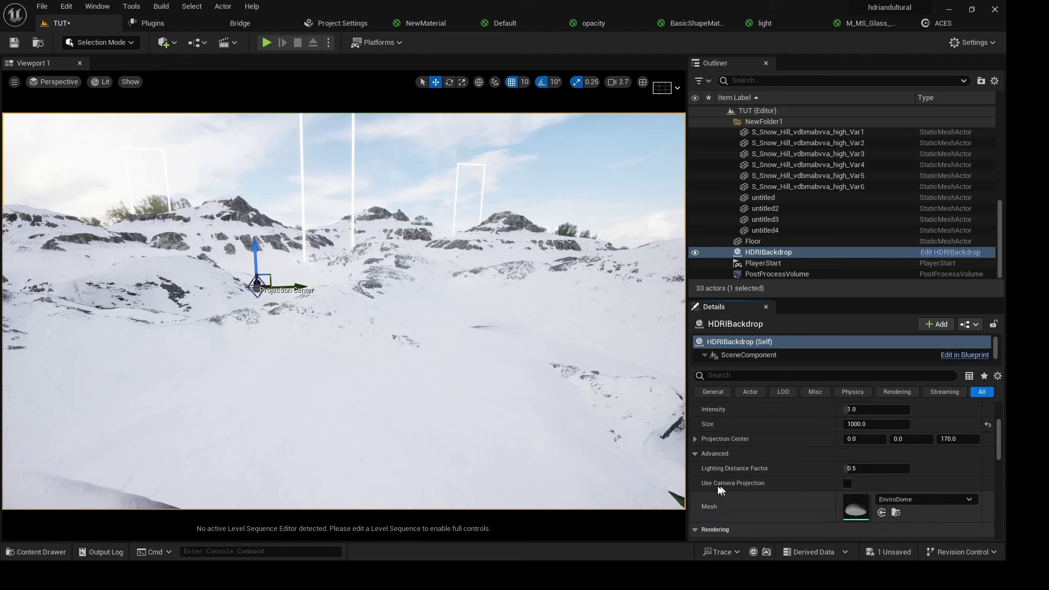
{"action": "left_click", "coordinate": [846, 484]}
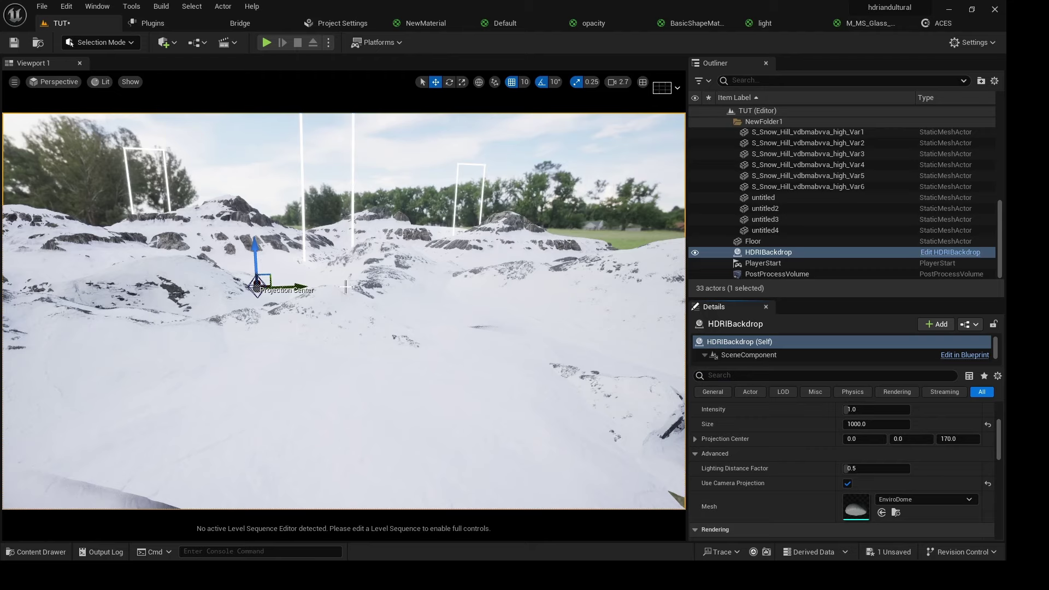
{"action": "right_click_drag", "start_coordinate": [361, 325], "coordinate": [360, 325]}
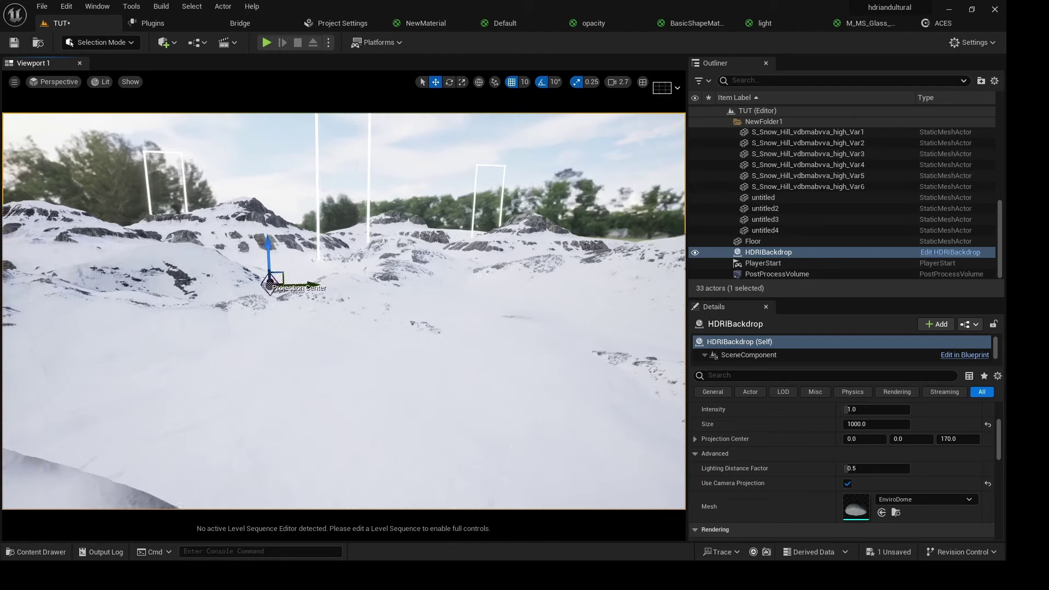
{"action": "right_click_drag", "start_coordinate": [314, 347], "coordinate": [247, 372]}
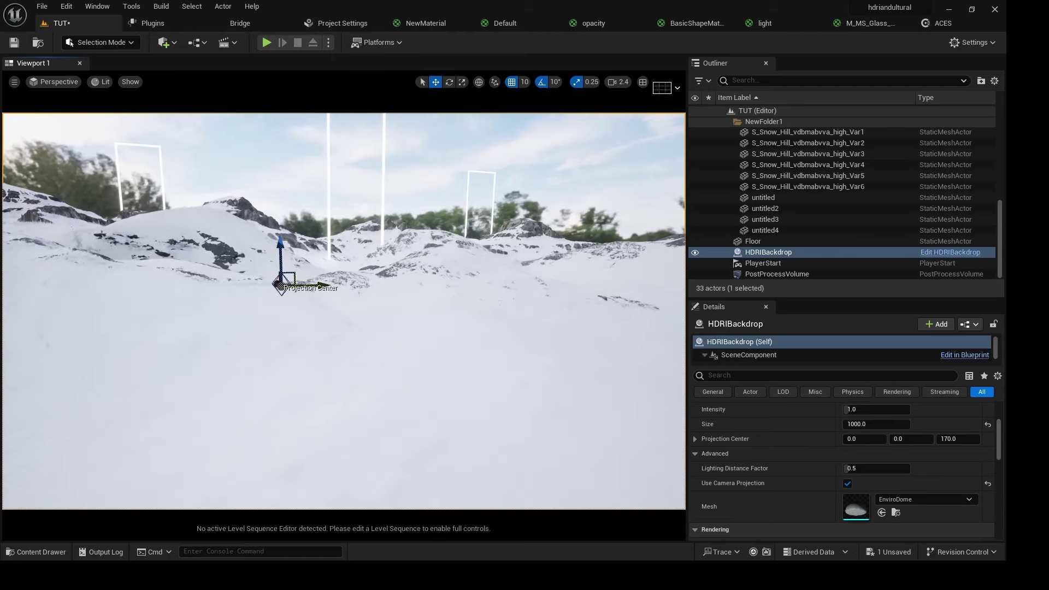
- Create CineCameraActor0 at the current viewpoint and pilot the viewport through it
{"action": "right_click_drag", "start_coordinate": [344, 312], "coordinate": [414, 312]}
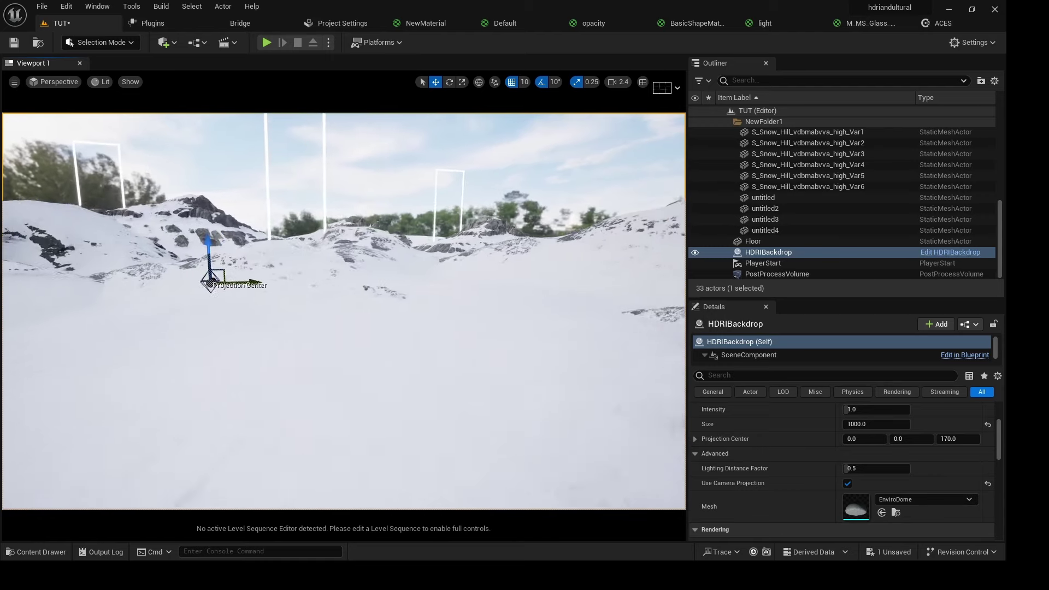
{"action": "right_click_drag", "start_coordinate": [206, 379], "coordinate": [208, 382]}
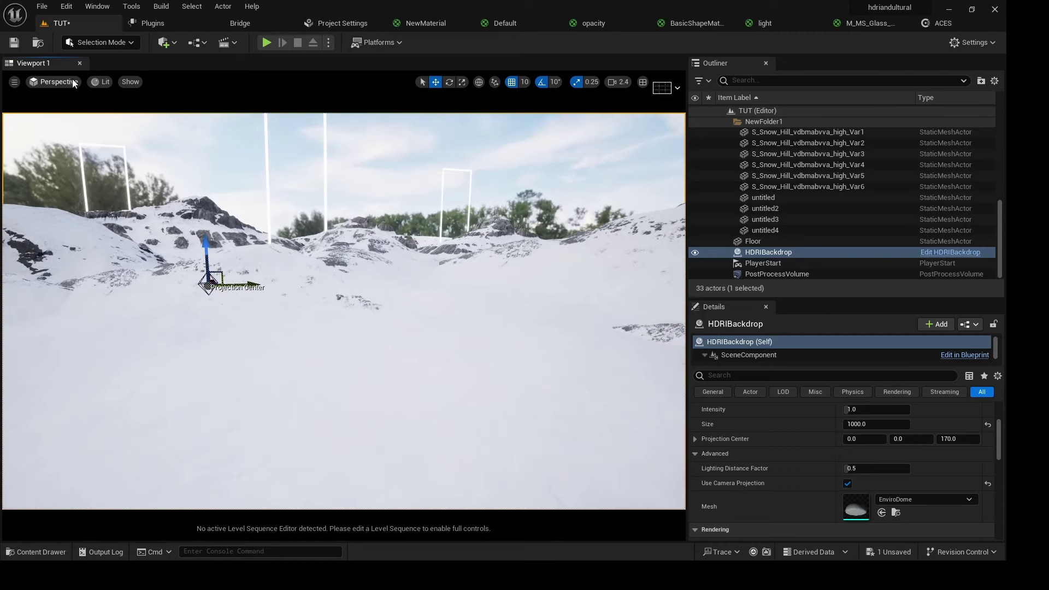
{"action": "left_click", "coordinate": [16, 81]}
{"action": "mouse_move", "coordinate": [78, 294]}
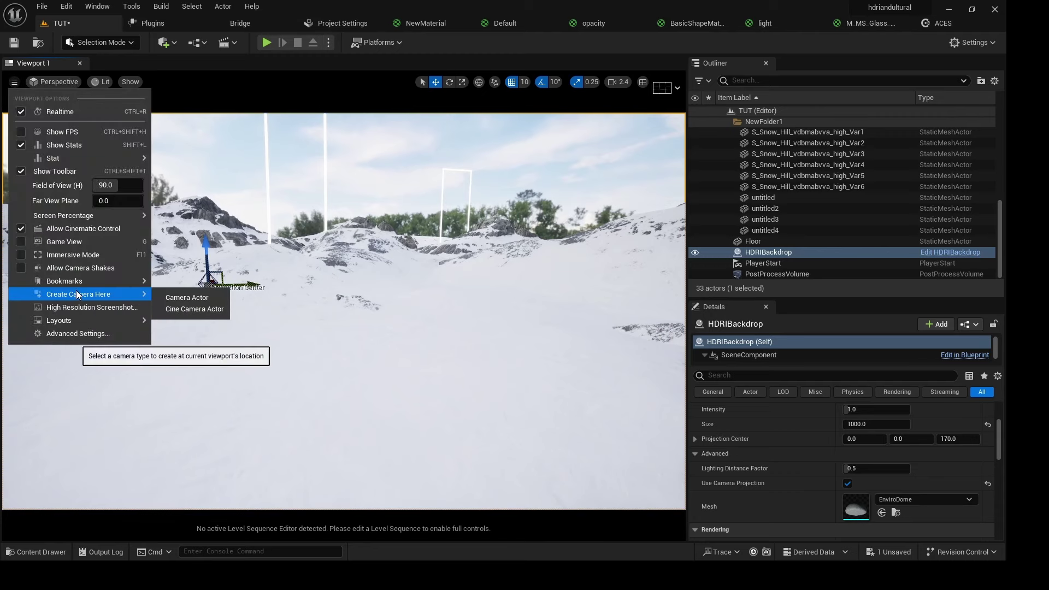
{"action": "left_click", "coordinate": [186, 309]}
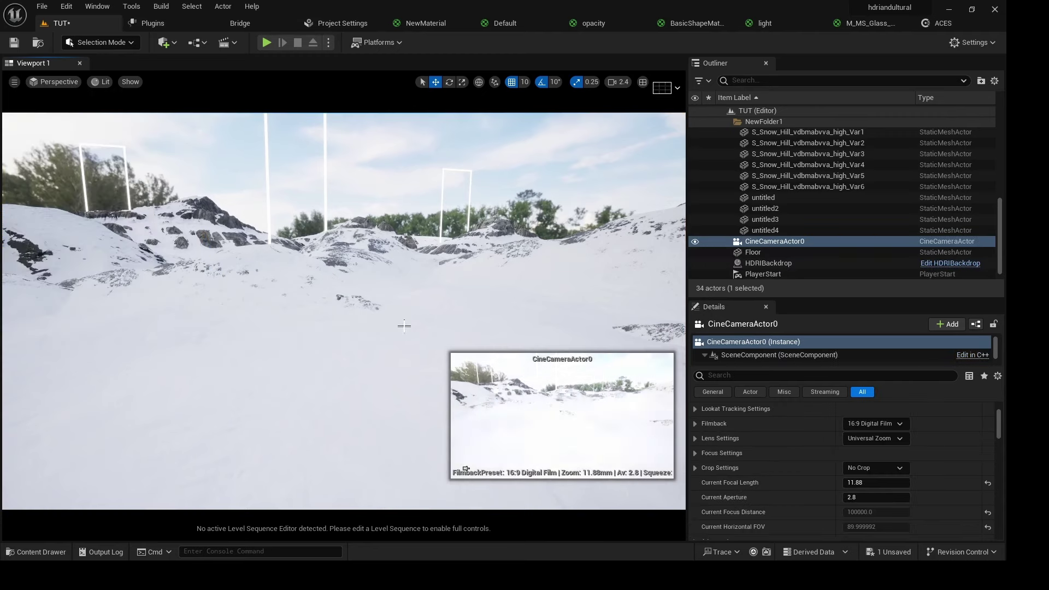
{"action": "left_click", "coordinate": [65, 85]}
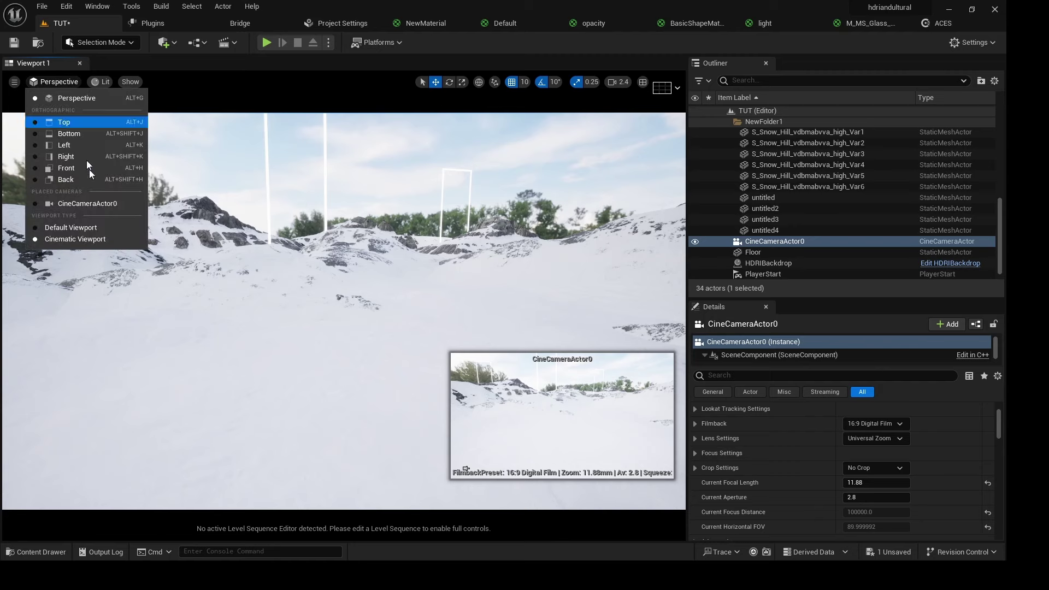
{"action": "left_click", "coordinate": [85, 209]}
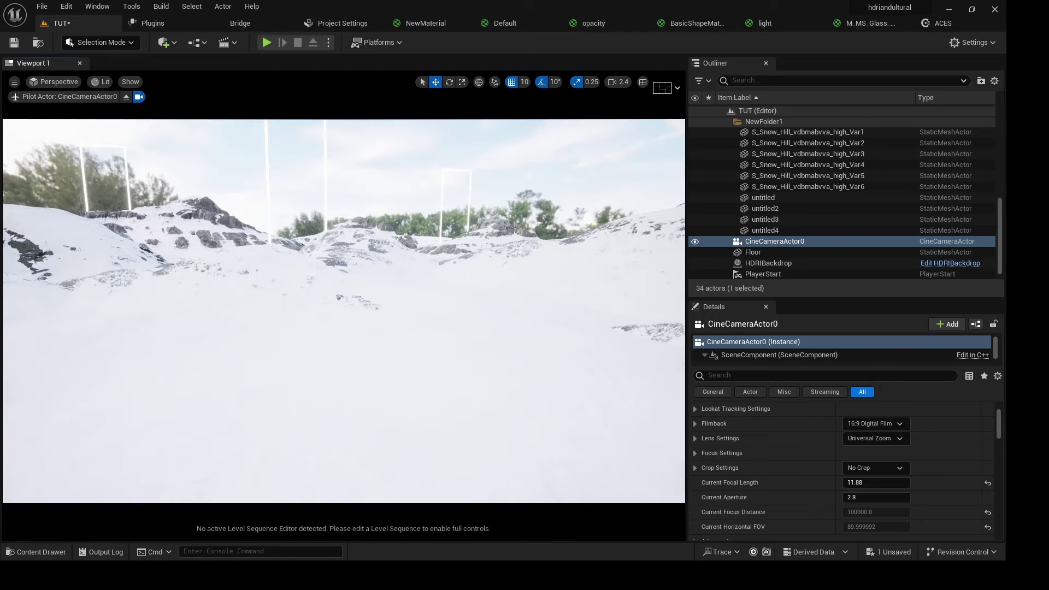
{"action": "right_click_drag", "start_coordinate": [380, 317], "coordinate": [379, 317]}
{"action": "left_click", "coordinate": [379, 317]}
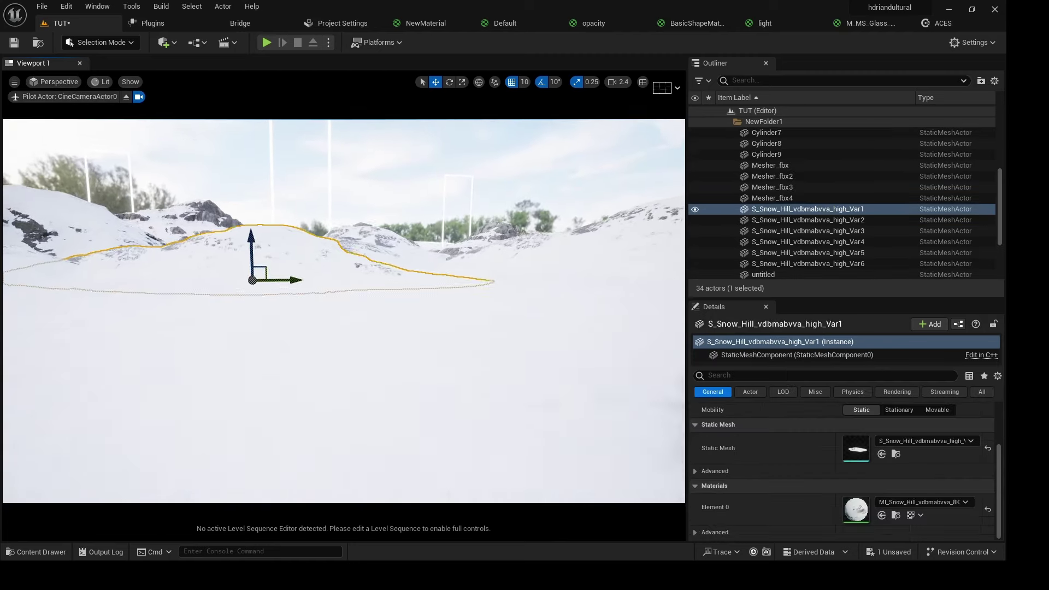
{"action": "right_click_drag", "start_coordinate": [380, 317], "coordinate": [379, 317]}
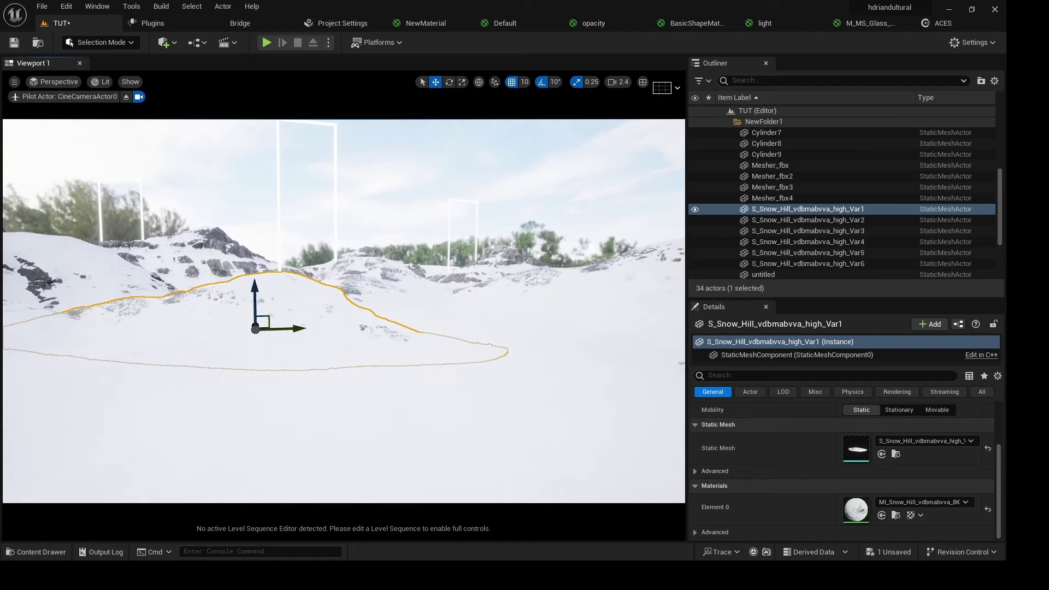
{"action": "right_click_drag", "start_coordinate": [461, 218], "coordinate": [461, 217]}
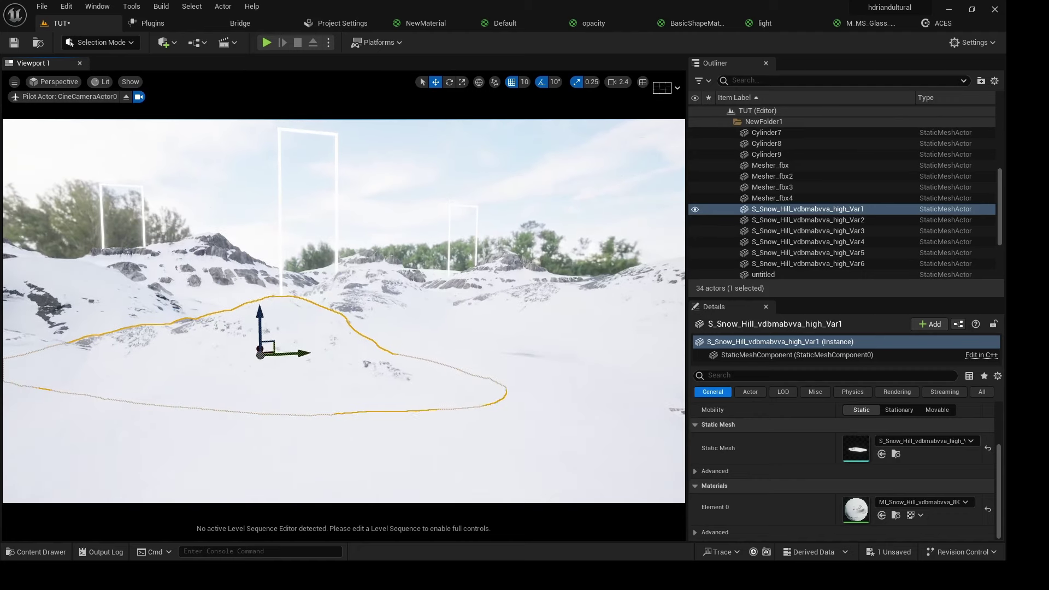
{"action": "right_click_drag", "start_coordinate": [506, 368], "coordinate": [506, 368]}
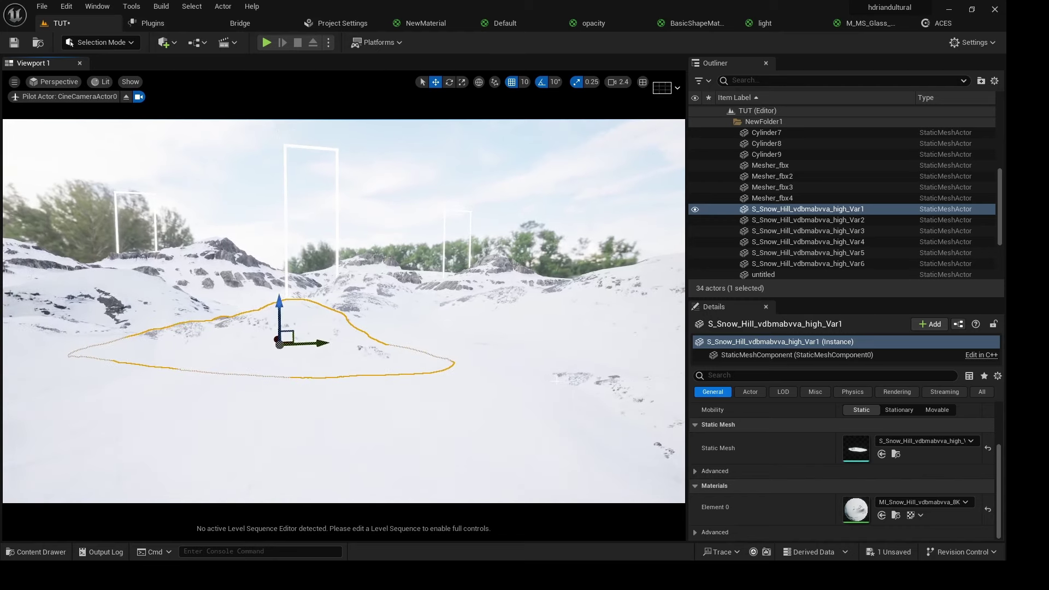
{"action": "scroll", "coordinate": [732, 232], "scroll_direction": "up", "scroll_amount": 3}
{"action": "scroll", "coordinate": [789, 201], "scroll_direction": "up", "scroll_amount": 2}
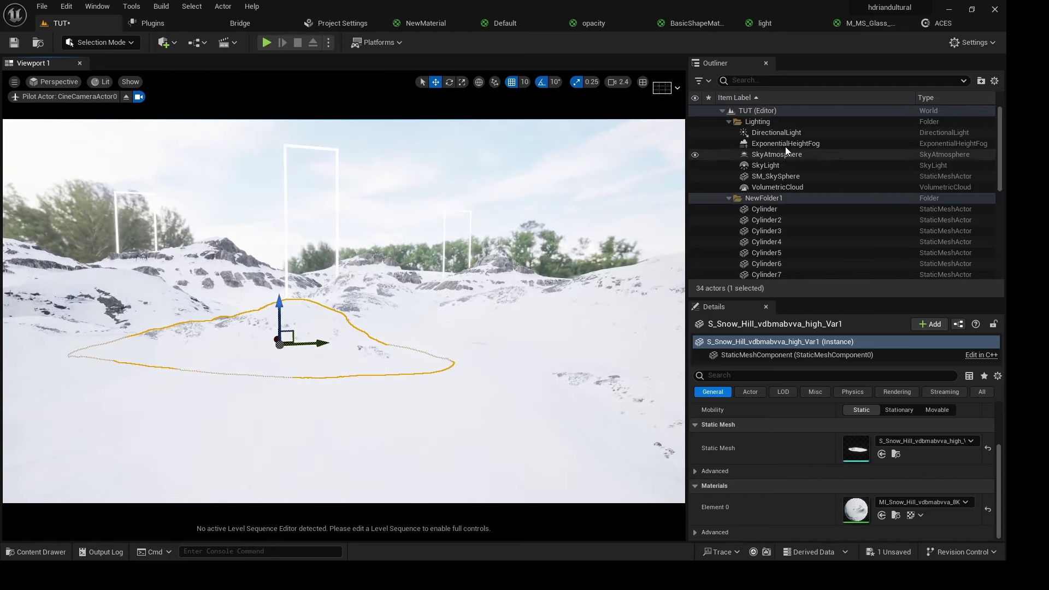
{"action": "scroll", "coordinate": [784, 146], "scroll_direction": "down", "scroll_amount": 2}
{"action": "scroll", "coordinate": [782, 192], "scroll_direction": "down", "scroll_amount": 3}
{"action": "scroll", "coordinate": [773, 226], "scroll_direction": "down", "scroll_amount": 3}
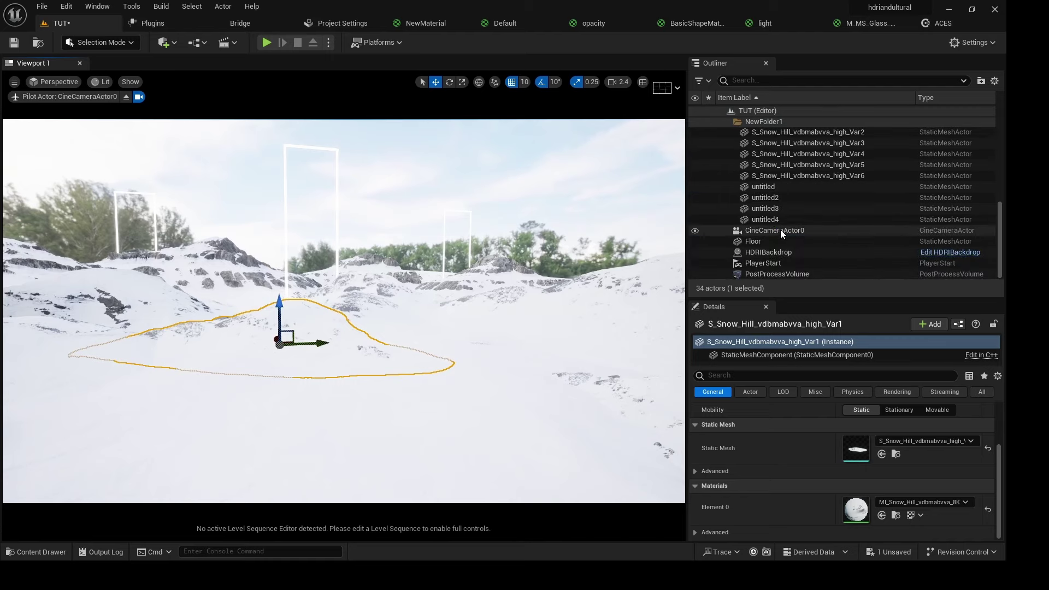
- Give CineCameraActor0 the 12mm Prime f/2.8 lens preset, then reselect HDRIBackdrop
{"action": "left_click", "coordinate": [775, 230]}
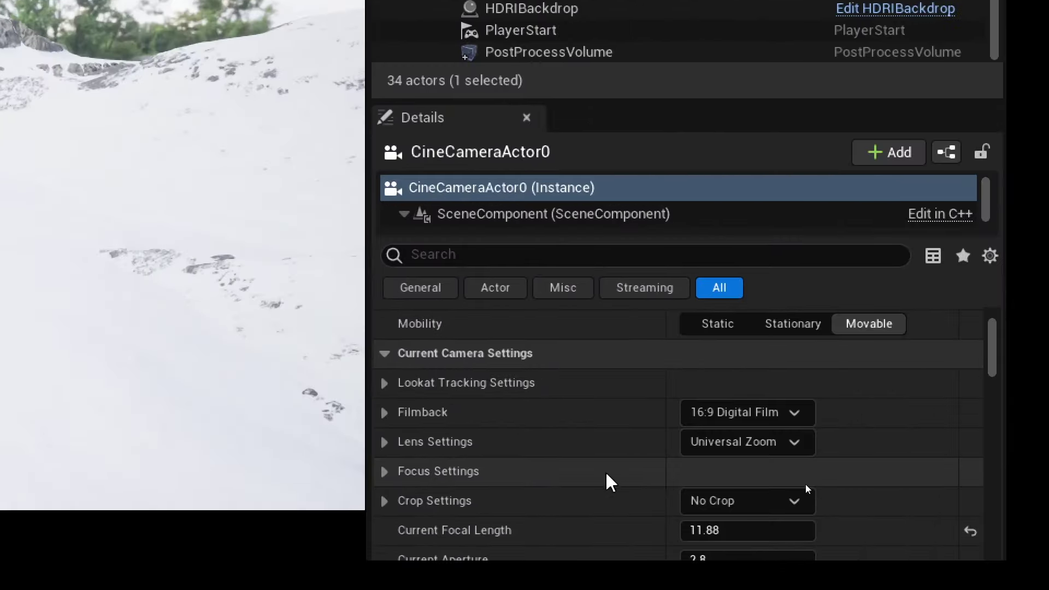
{"action": "scroll", "coordinate": [826, 467], "scroll_direction": "down", "scroll_amount": 1}
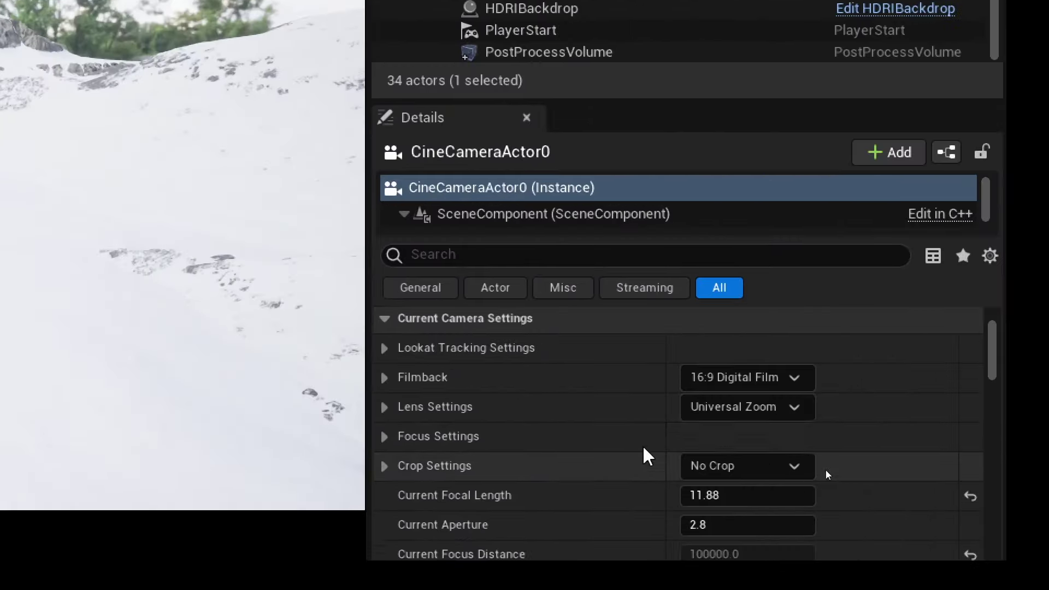
{"action": "left_click", "coordinate": [798, 407]}
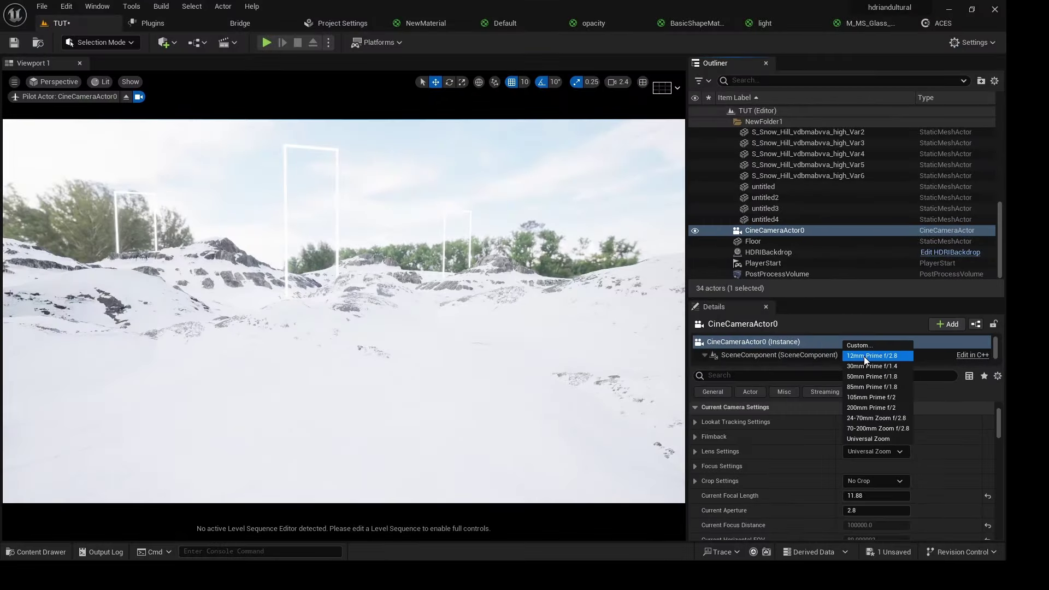
{"action": "left_click", "coordinate": [863, 356]}
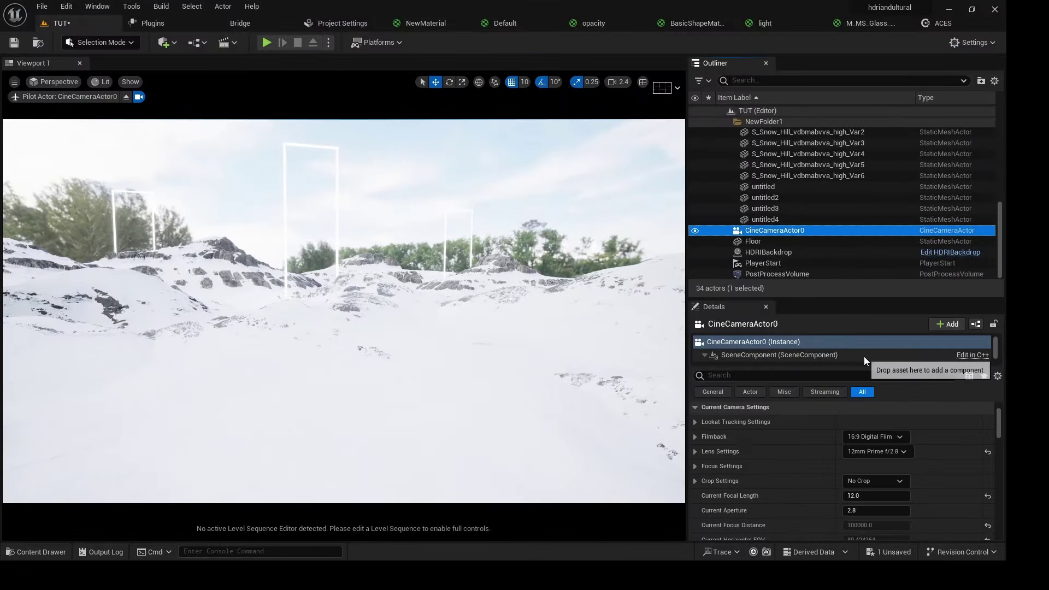
{"action": "left_click", "coordinate": [767, 252]}
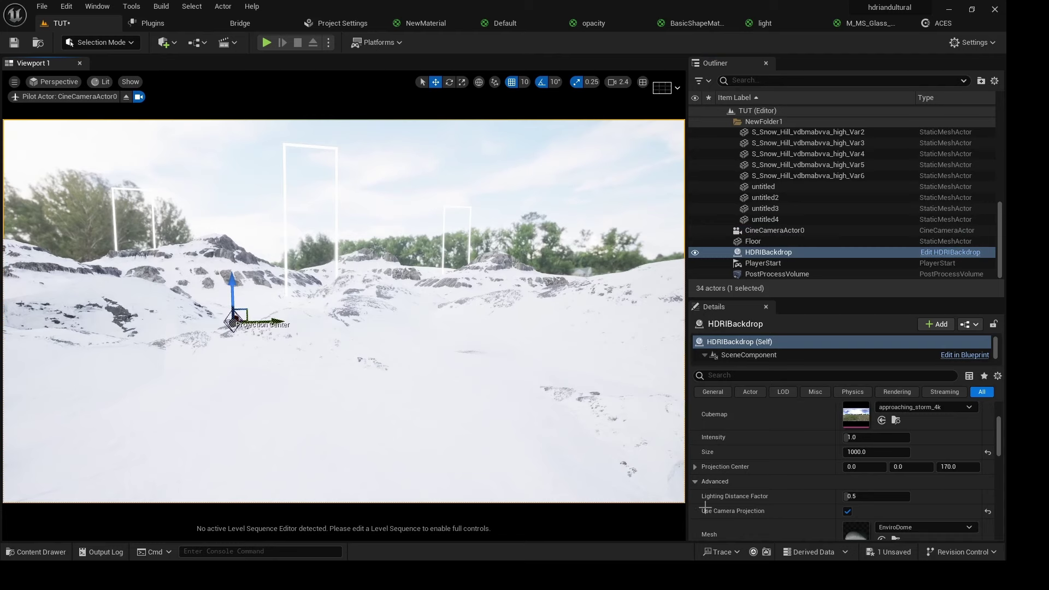
{"action": "scroll", "coordinate": [779, 468], "scroll_direction": "down", "scroll_amount": 2}
{"action": "scroll", "coordinate": [742, 470], "scroll_direction": "down", "scroll_amount": 3}
{"action": "scroll", "coordinate": [742, 470], "scroll_direction": "down", "scroll_amount": 3}
{"action": "scroll", "coordinate": [742, 471], "scroll_direction": "down", "scroll_amount": 3}
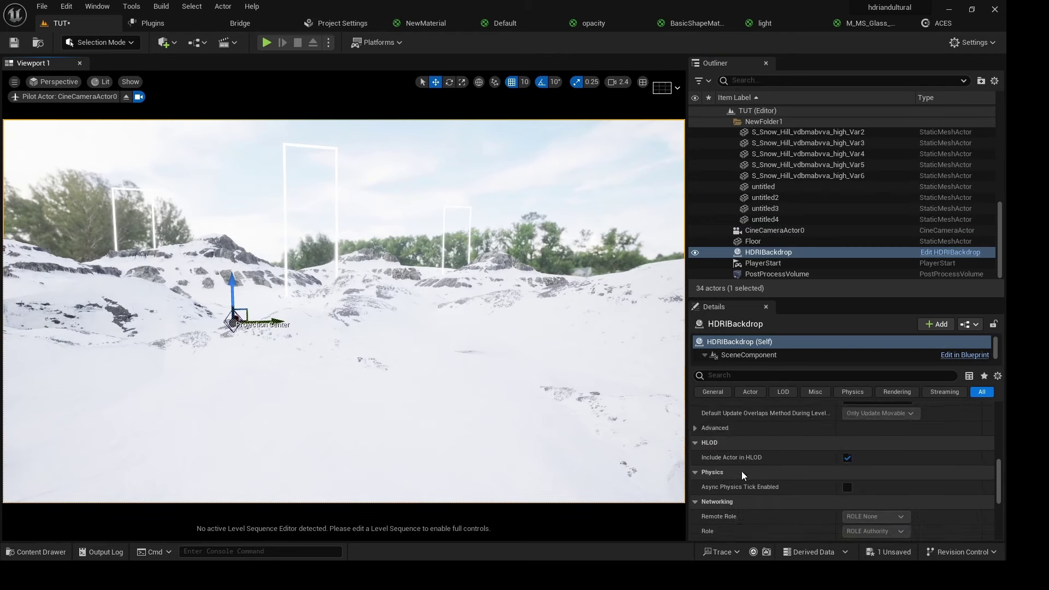
- Set CineCameraActor0 to Manual metering with exposure compensation about 9.4, then reselect HDRIBackdrop
{"action": "left_click", "coordinate": [774, 230]}
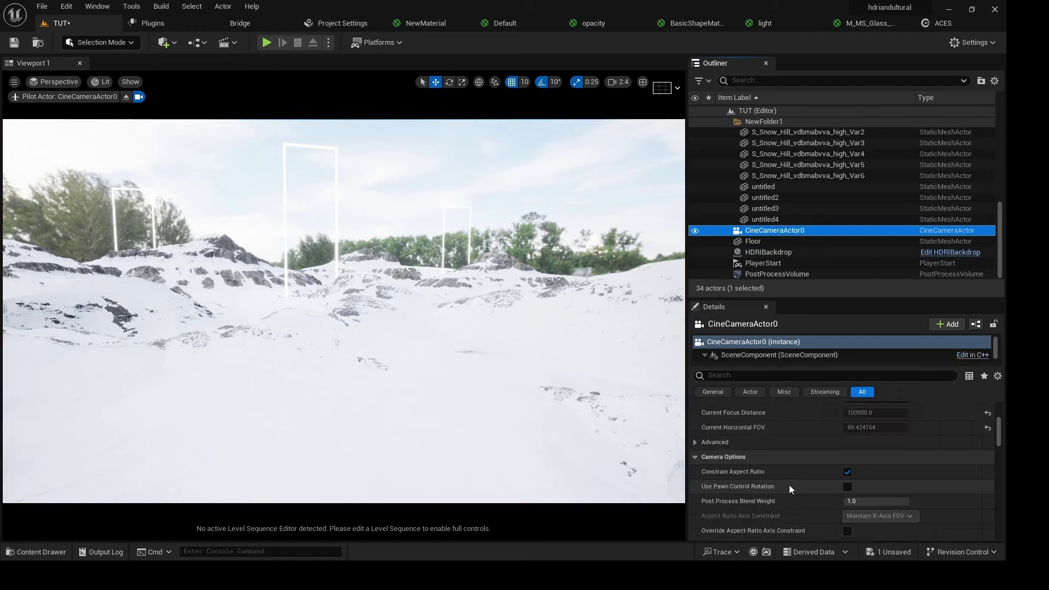
{"action": "scroll", "coordinate": [789, 489], "scroll_direction": "down", "scroll_amount": 3}
{"action": "scroll", "coordinate": [767, 468], "scroll_direction": "down", "scroll_amount": 3}
{"action": "scroll", "coordinate": [736, 472], "scroll_direction": "down", "scroll_amount": 1}
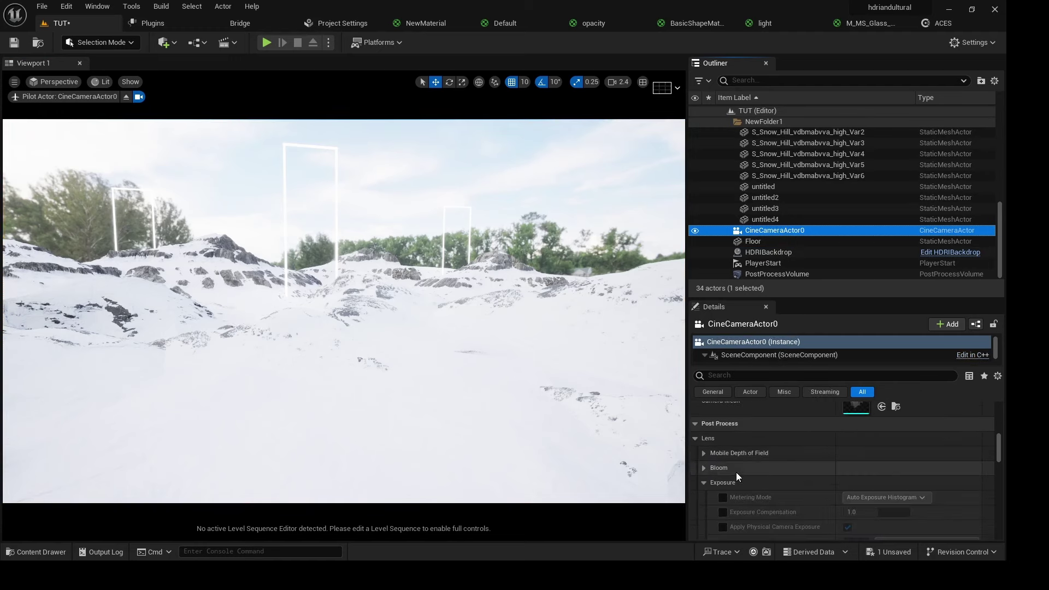
{"action": "scroll", "coordinate": [735, 472], "scroll_direction": "up", "scroll_amount": 1}
{"action": "left_click", "coordinate": [722, 481]}
{"action": "left_click", "coordinate": [723, 495]}
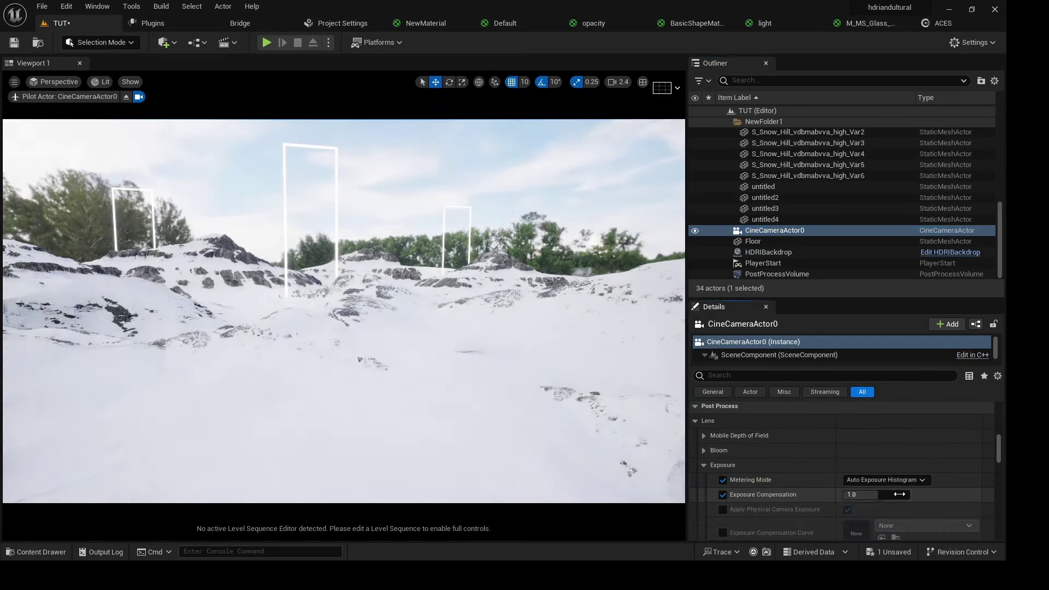
{"action": "left_click", "coordinate": [887, 479]}
{"action": "left_click", "coordinate": [881, 509]}
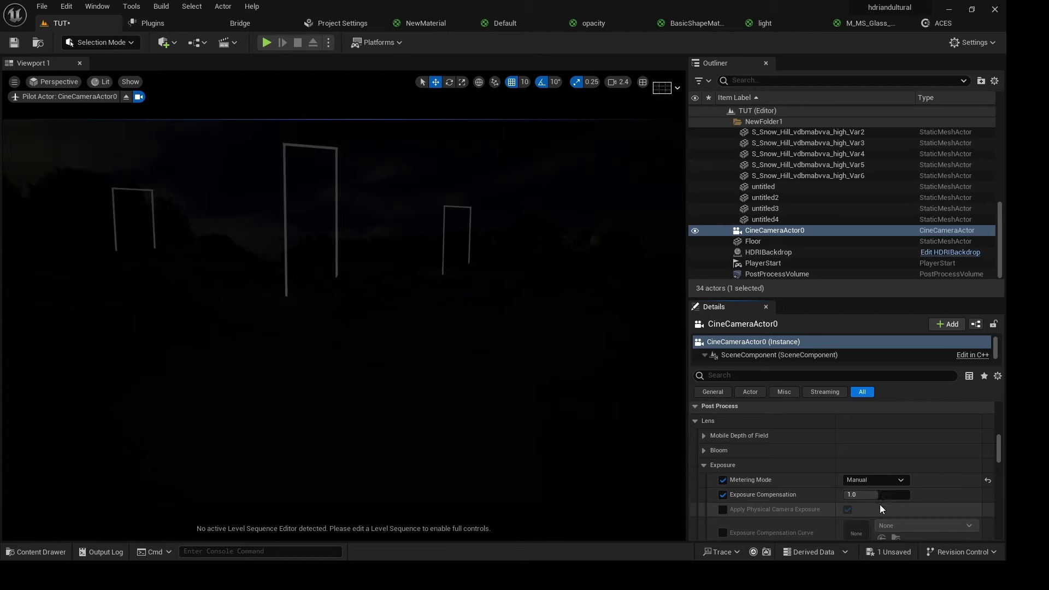
{"action": "left_click_drag", "start_coordinate": [860, 494], "coordinate": [906, 494]}
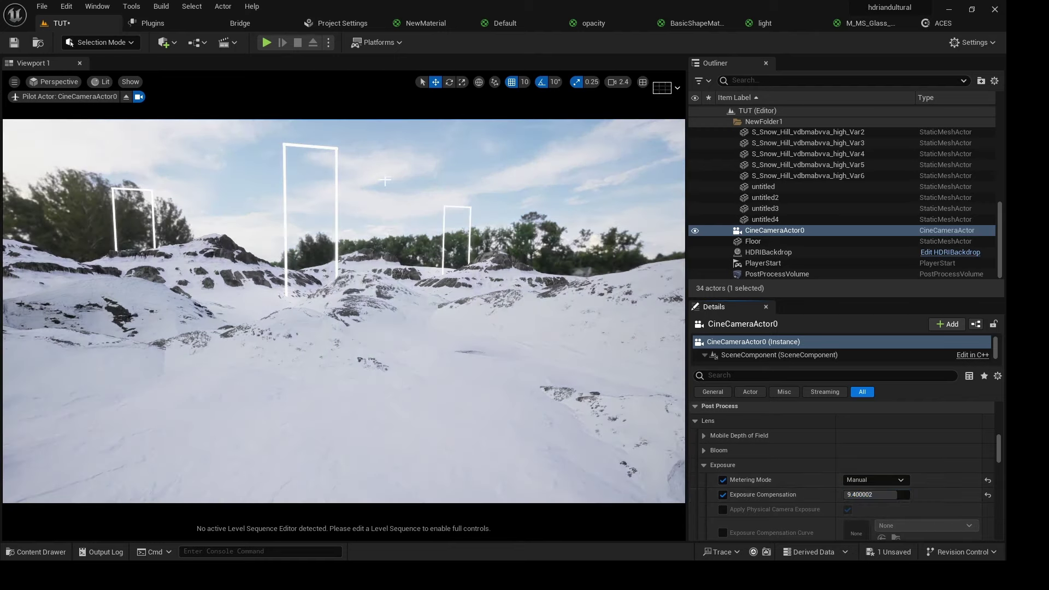
{"action": "left_click", "coordinate": [344, 369]}
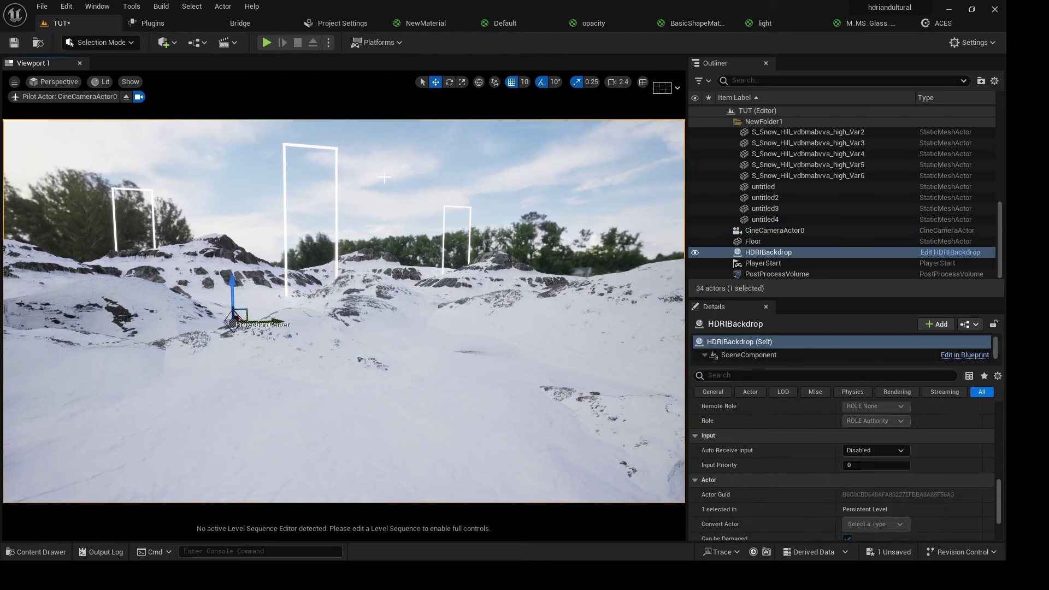
- Save, assign beach_parking_8k as the backdrop cubemap, and rotate it so the peaks face the camera
{"action": "key", "text": "ctrl+s"}
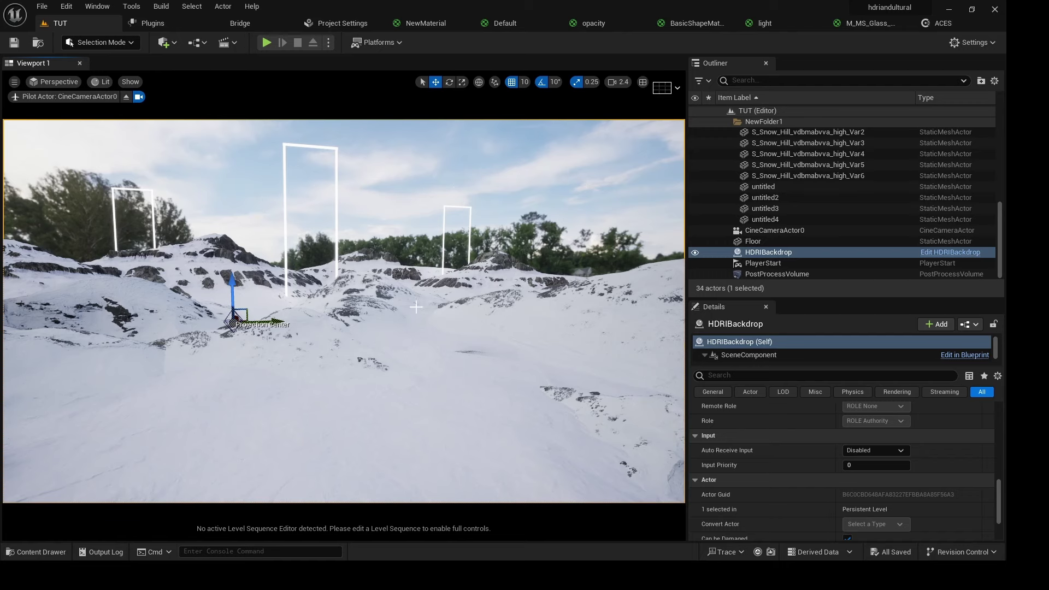
{"action": "key", "text": "ctrl+space"}
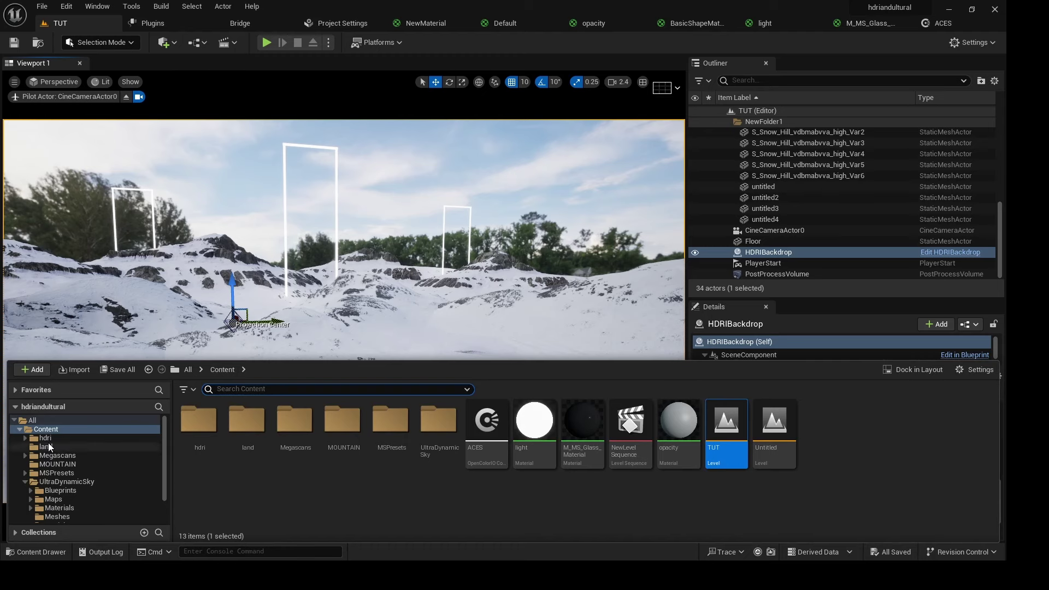
{"action": "left_click", "coordinate": [50, 438]}
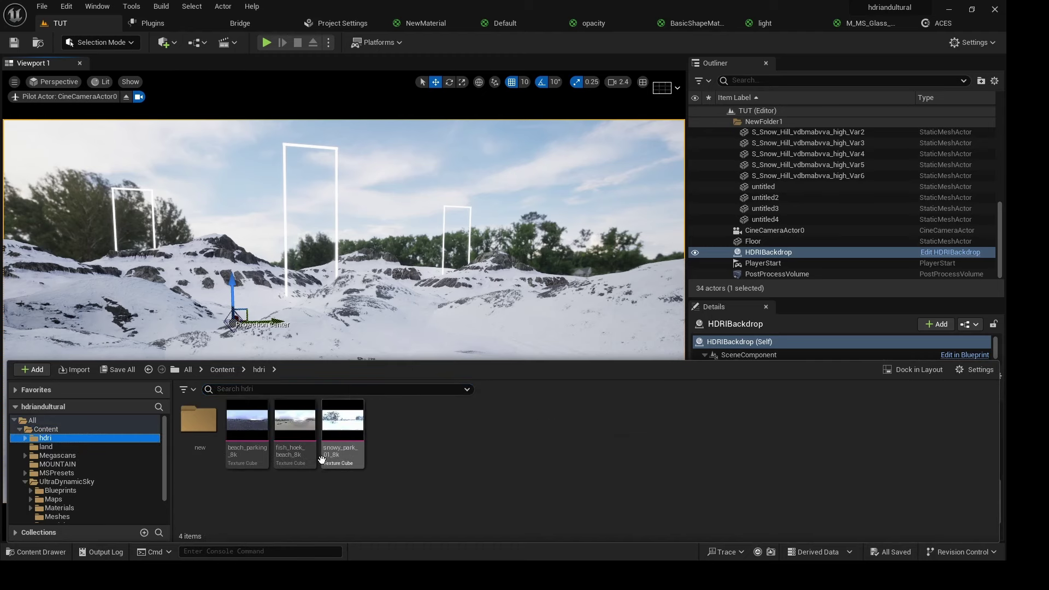
{"action": "left_click", "coordinate": [256, 423]}
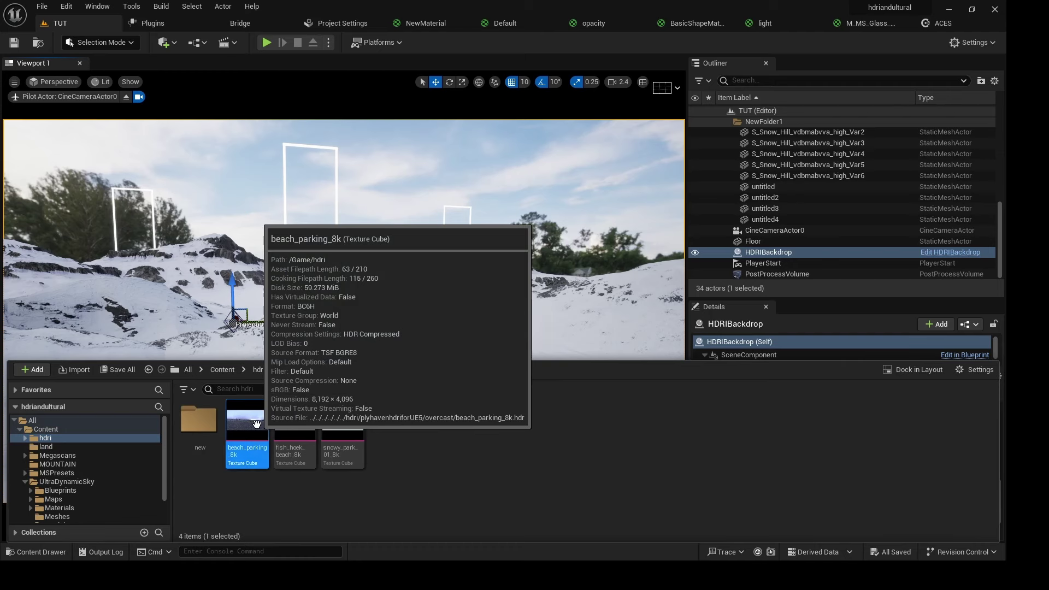
{"action": "left_click", "coordinate": [960, 394]}
{"action": "scroll", "coordinate": [819, 445], "scroll_direction": "down", "scroll_amount": 5}
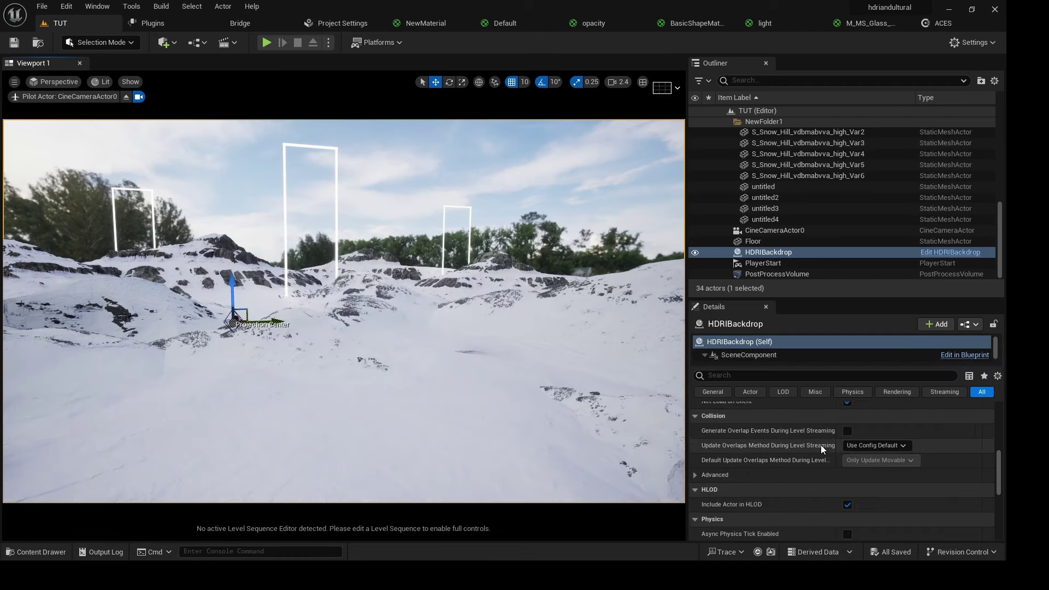
{"action": "scroll", "coordinate": [819, 444], "scroll_direction": "up", "scroll_amount": 5}
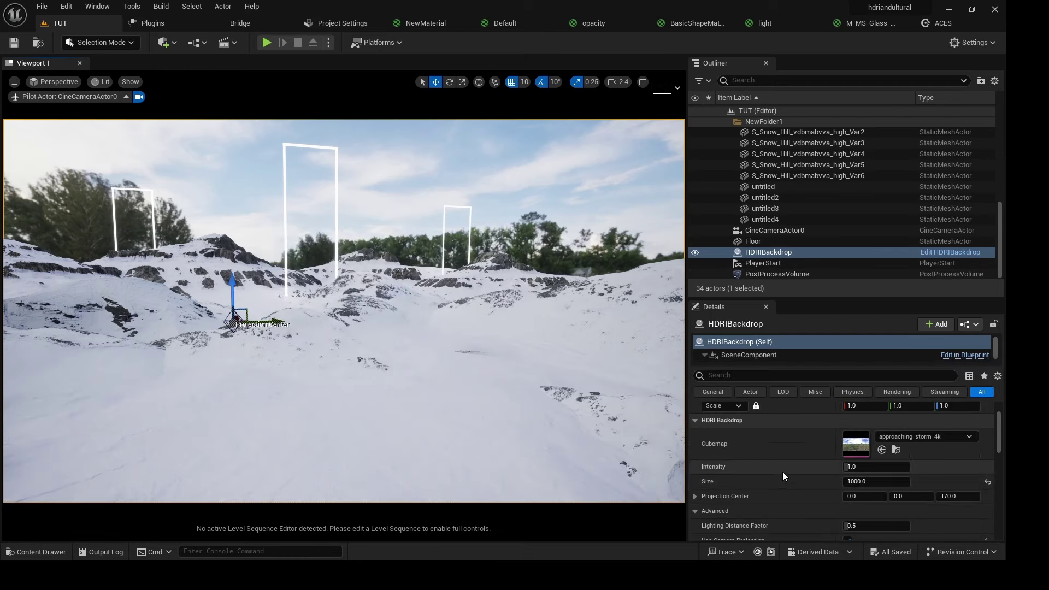
{"action": "left_click", "coordinate": [882, 444]}
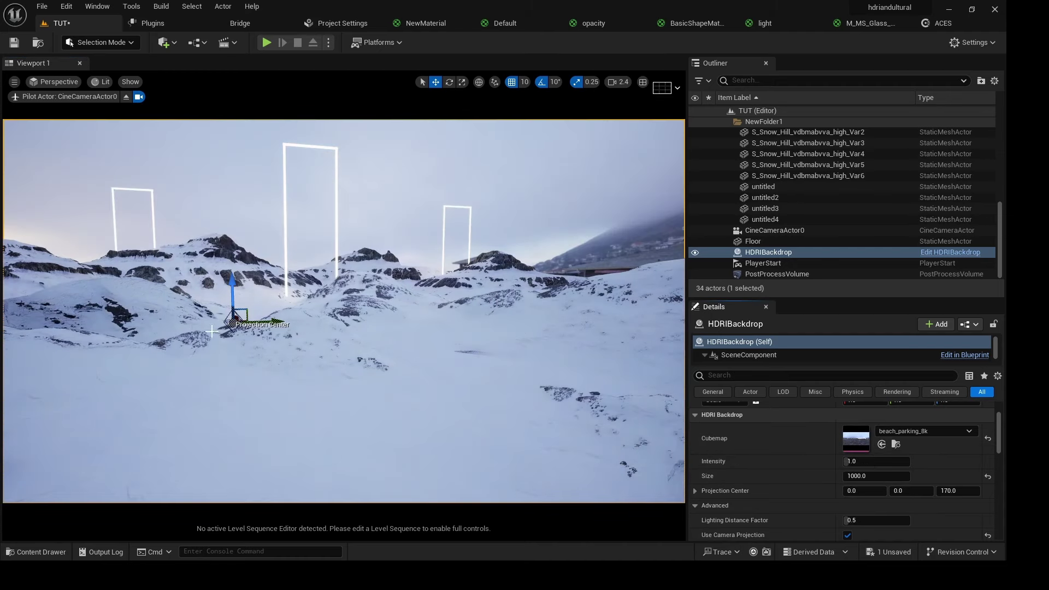
{"action": "key", "text": "e"}
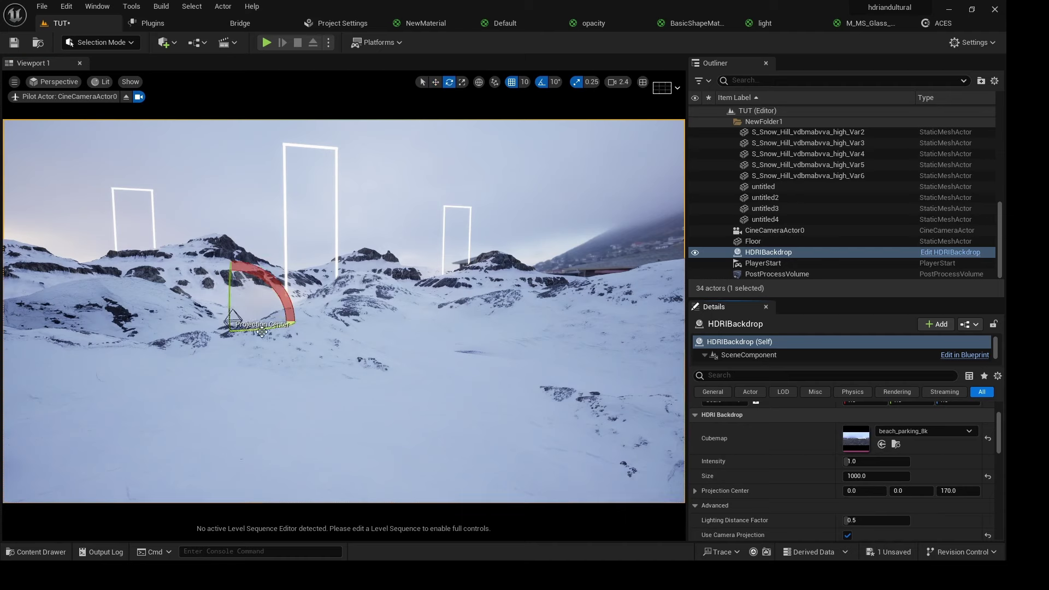
{"action": "mouse_move", "coordinate": [233, 320]}
{"action": "left_mouse_down"}
{"action": "mouse_move", "coordinate": [281, 320]}
{"action": "mouse_move", "coordinate": [262, 321]}
{"action": "mouse_move", "coordinate": [272, 320]}
{"action": "left_mouse_up"}
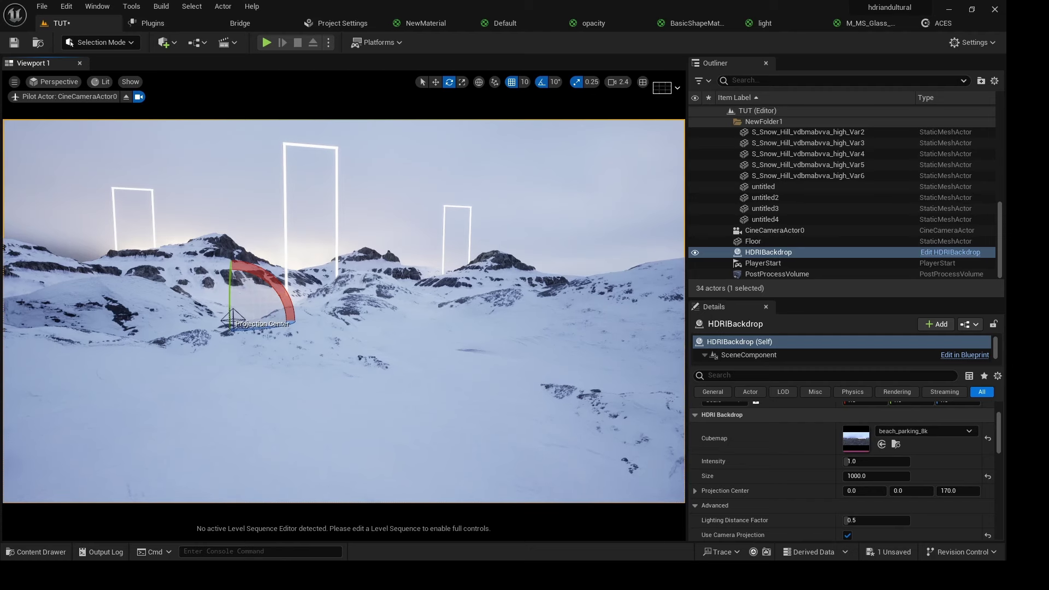
- Save the TUT level
{"action": "key", "text": "ctrl+s"}
- Browse the Content Drawer to UltraDynamicSky > Blueprints
{"action": "key", "text": "ctrl+space"}
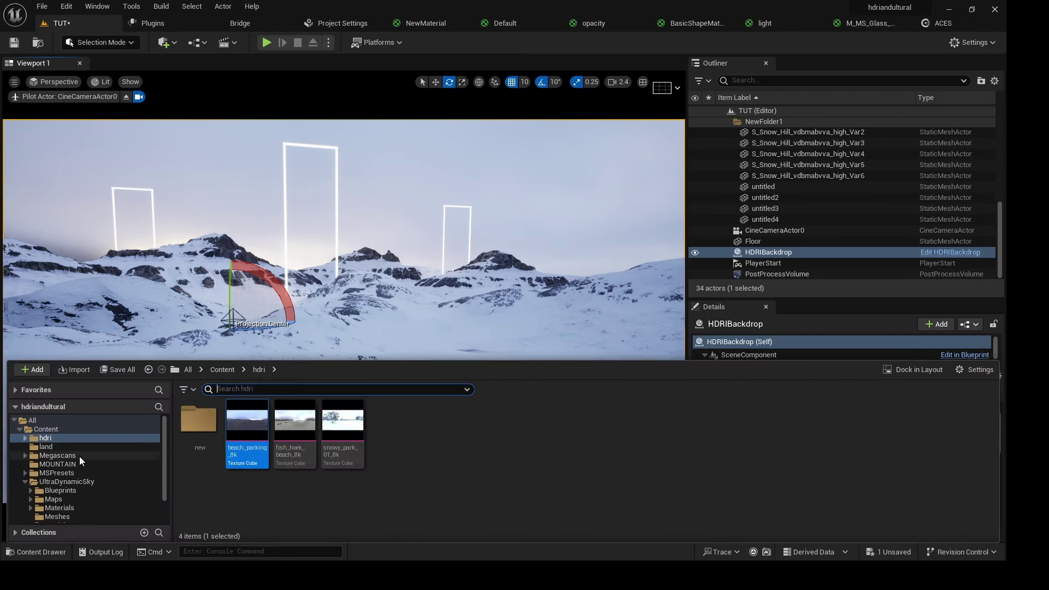
{"action": "left_click", "coordinate": [60, 483]}
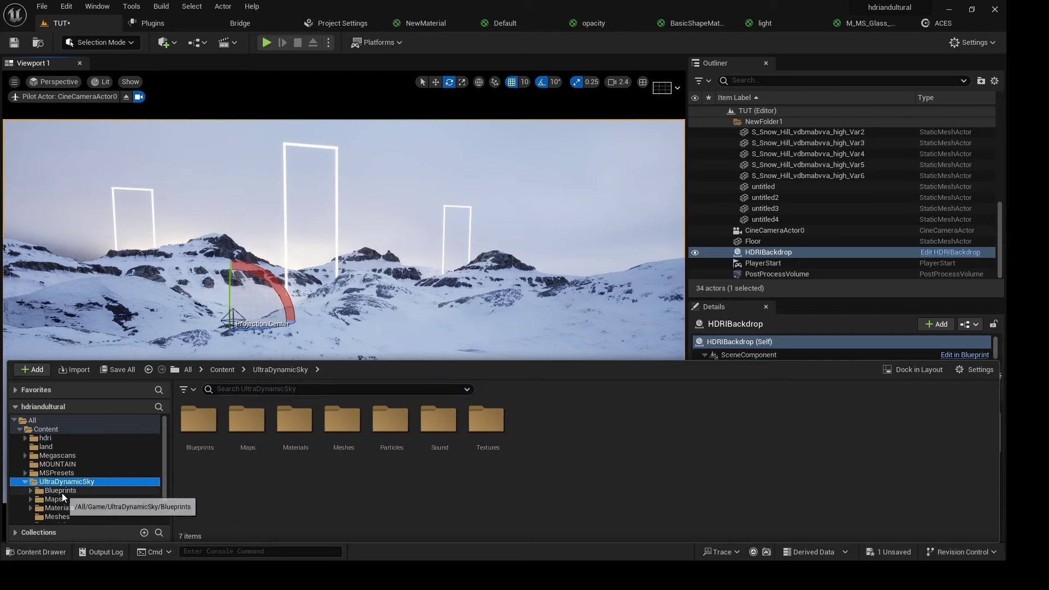
{"action": "left_click", "coordinate": [62, 491]}
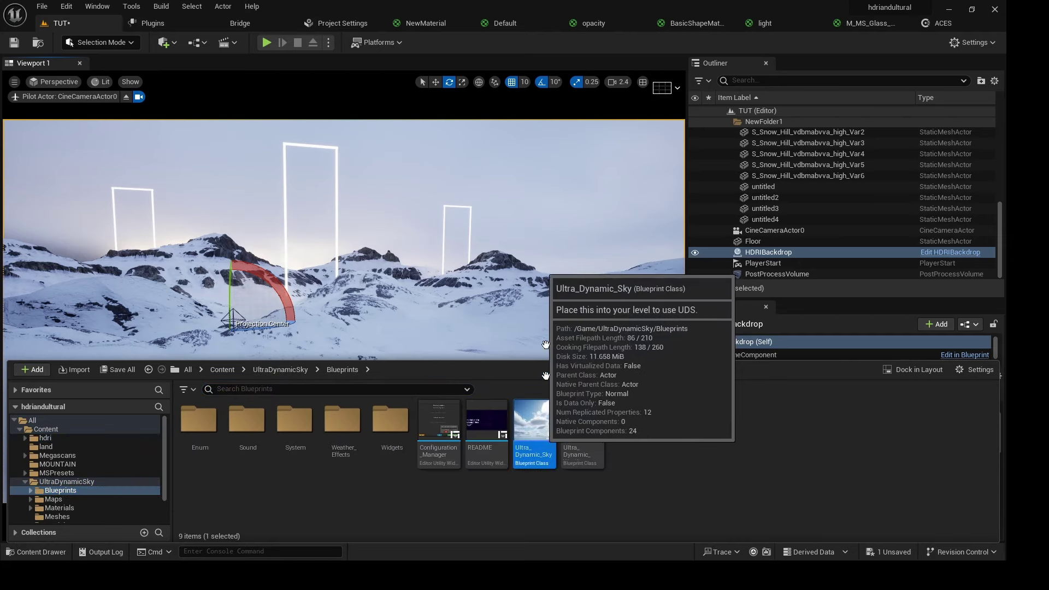
- Drag Ultra Dynamic Sky into the level, toggle its visibility, and reselect HDRIBackdrop
{"action": "left_click_drag", "start_coordinate": [539, 456], "coordinate": [484, 221]}
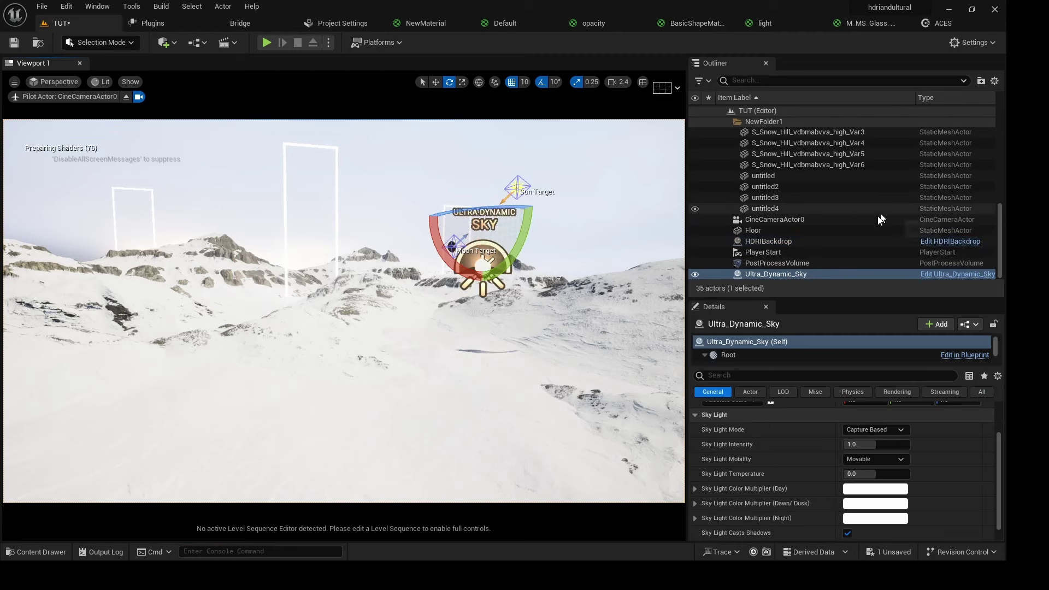
{"action": "left_click", "coordinate": [696, 275]}
{"action": "left_click", "coordinate": [696, 274]}
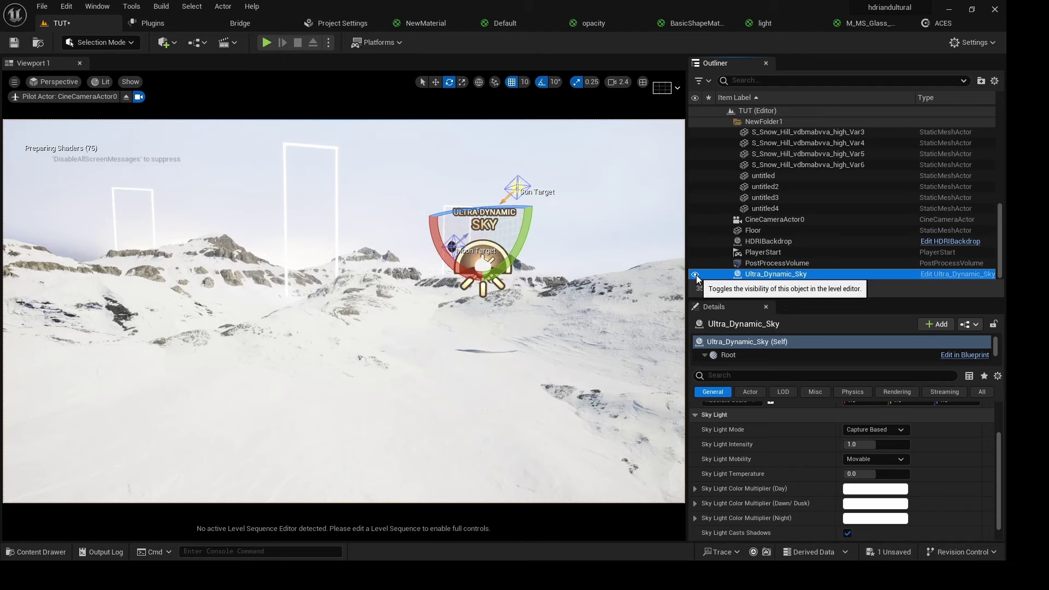
{"action": "left_click", "coordinate": [375, 211]}
{"action": "key", "text": "ctrl+space"}
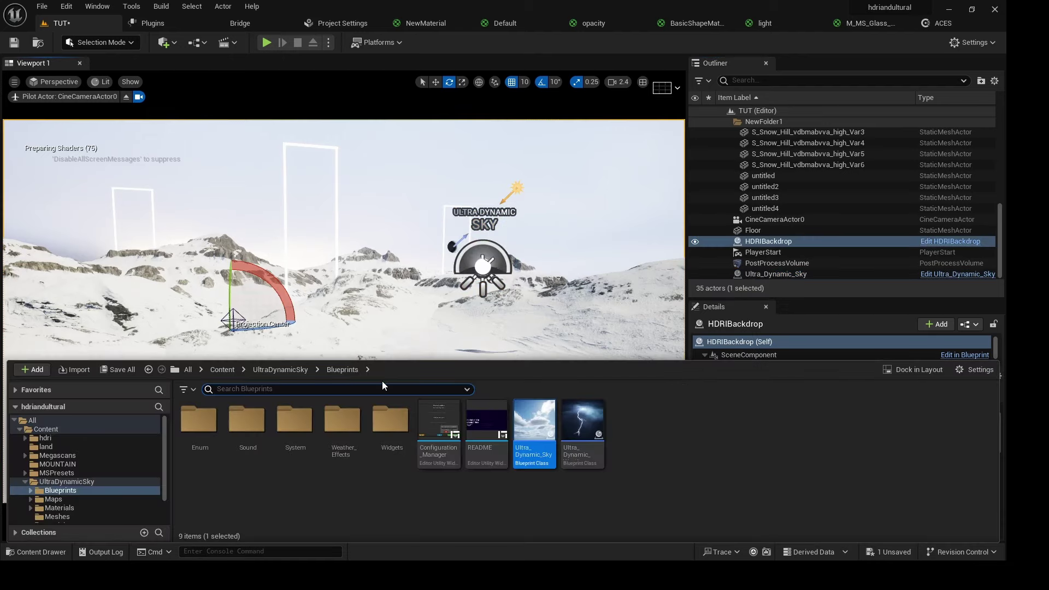
- Drop Ultra_Dynamic_Weather into the viewport and choose the Snow_Blizzard weather preset
{"action": "left_click_drag", "start_coordinate": [583, 422], "coordinate": [572, 218]}
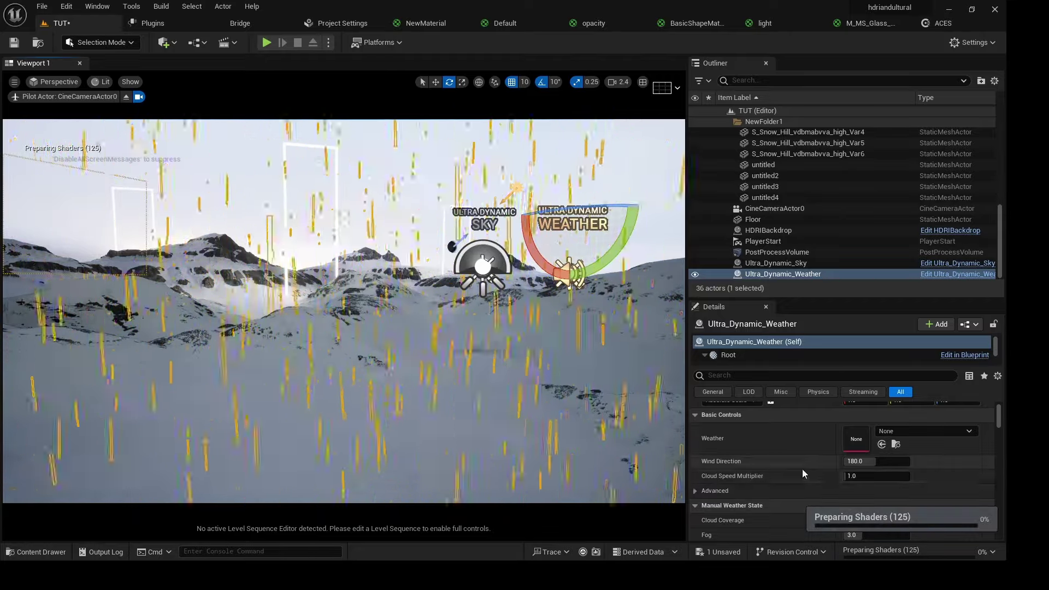
{"action": "scroll", "coordinate": [802, 468], "scroll_direction": "up", "scroll_amount": 2}
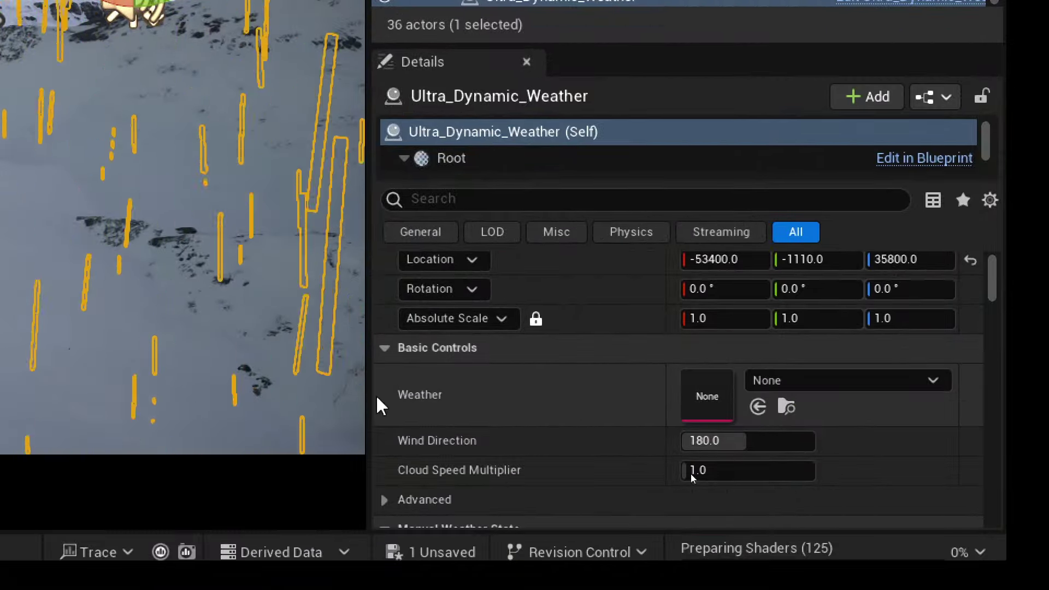
{"action": "left_click", "coordinate": [840, 380]}
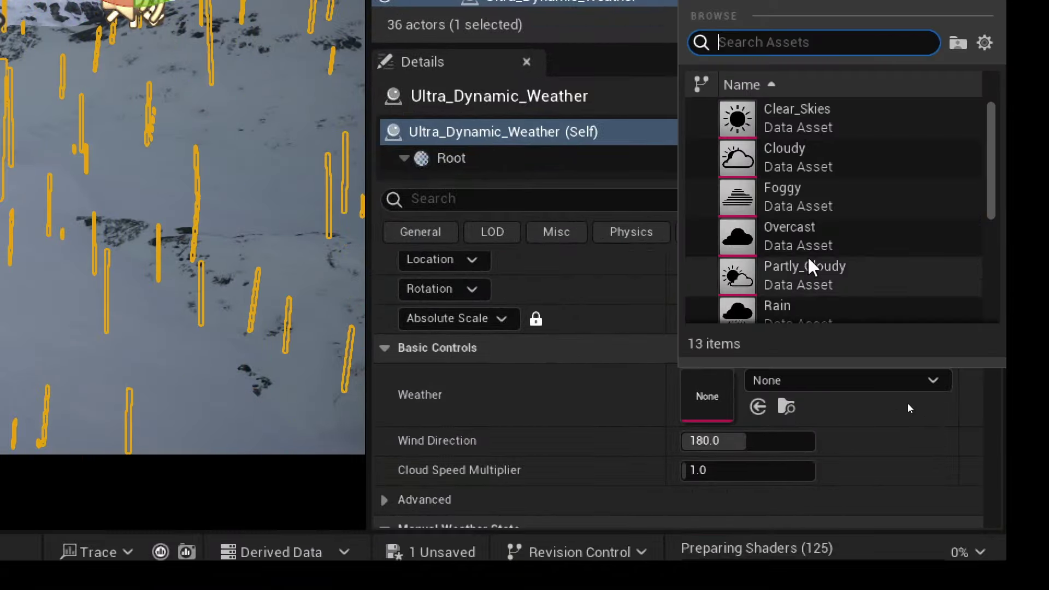
{"action": "scroll", "coordinate": [819, 271], "scroll_direction": "down", "scroll_amount": 3}
{"action": "scroll", "coordinate": [819, 270], "scroll_direction": "down", "scroll_amount": 2}
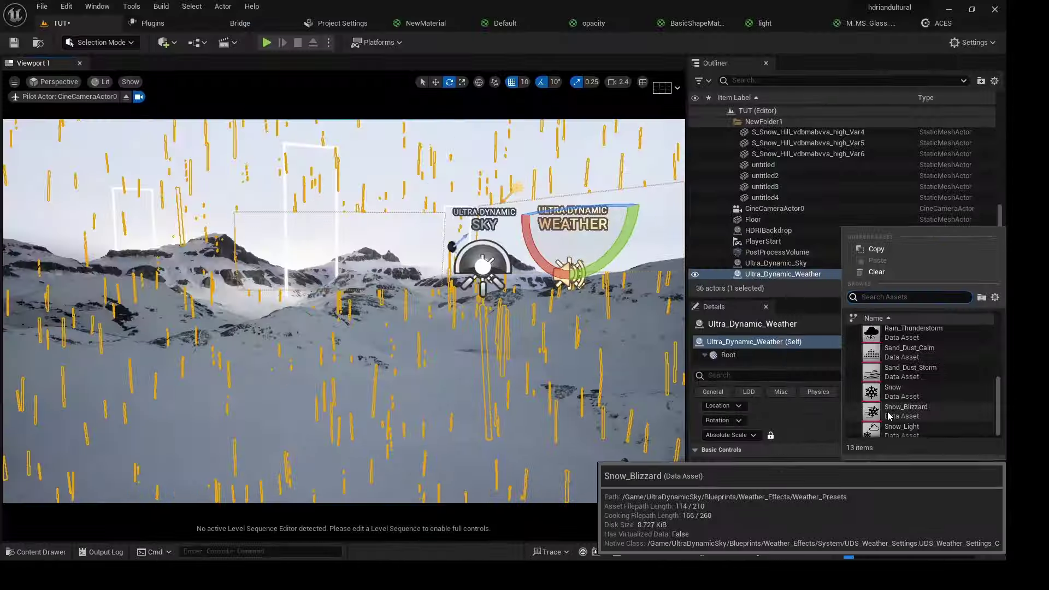
{"action": "left_click", "coordinate": [774, 271]}
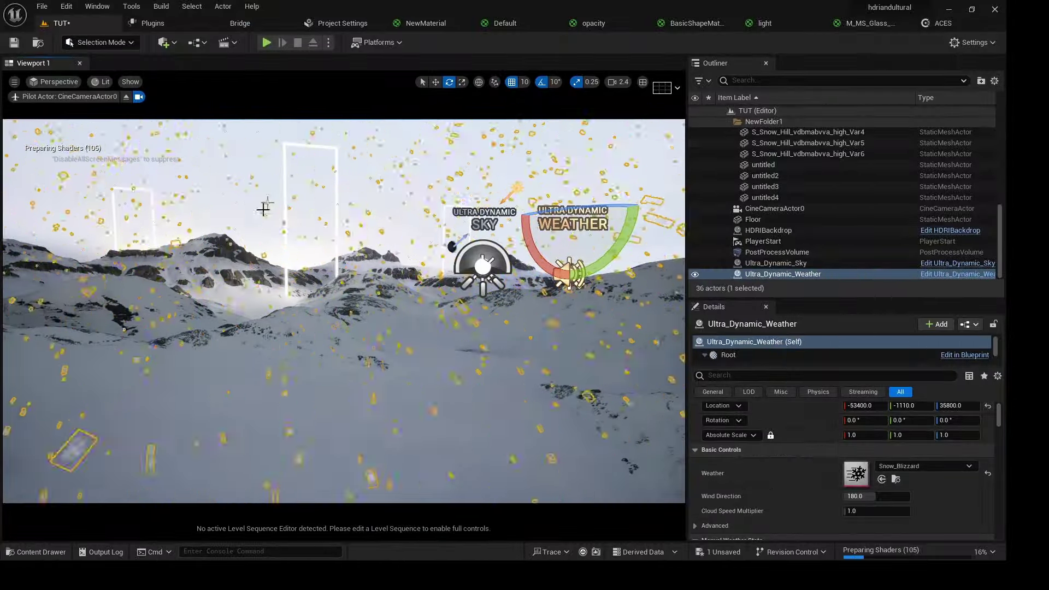
- Hide Ultra_Dynamic_Sky in the editor using its Outliner visibility toggle
{"action": "left_click", "coordinate": [393, 215]}
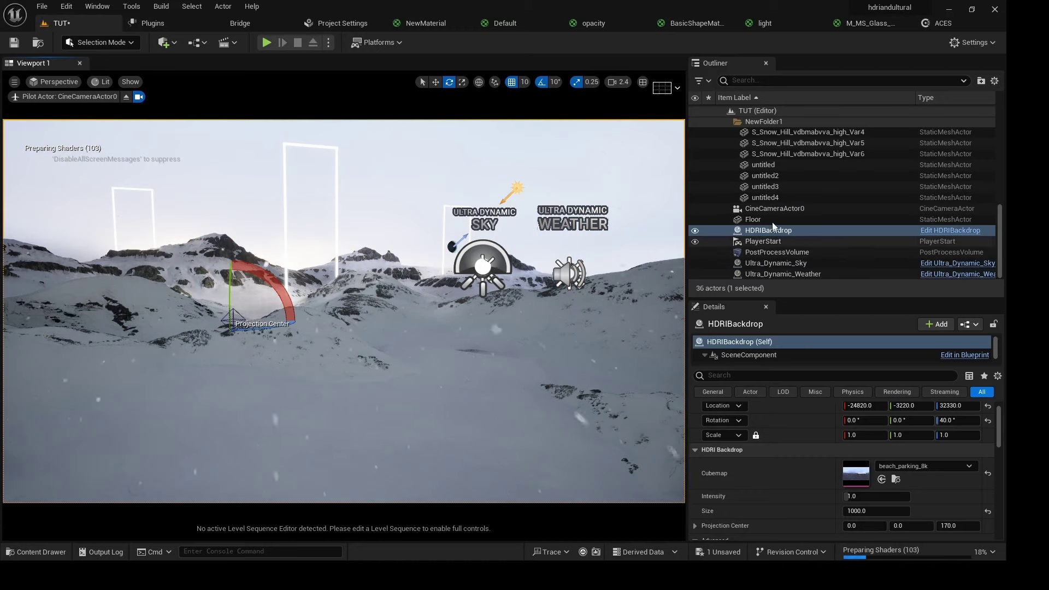
{"action": "left_click", "coordinate": [758, 264]}
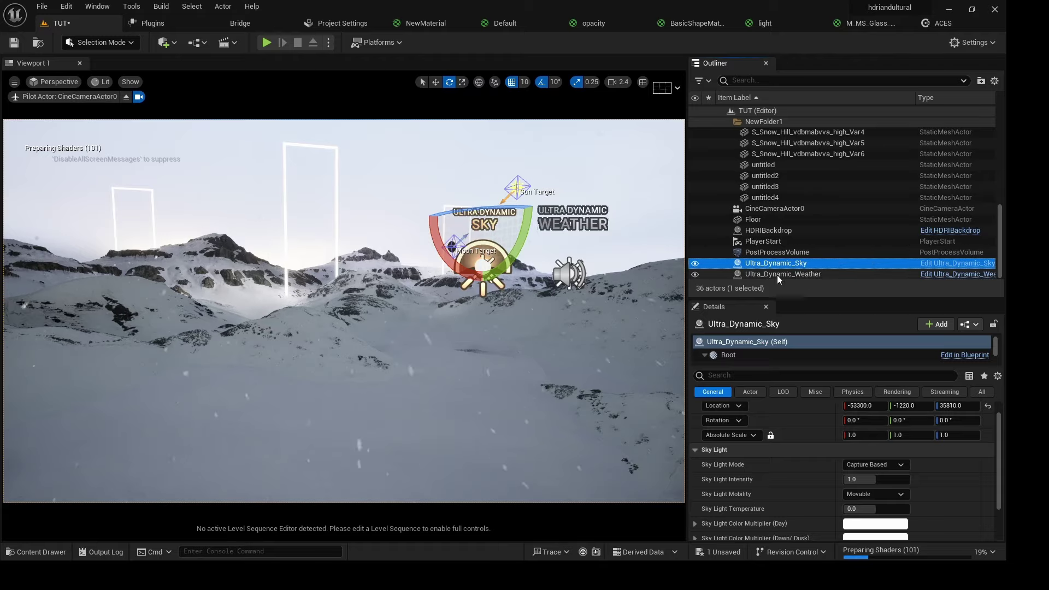
{"action": "left_click", "coordinate": [776, 275]}
{"action": "left_click", "coordinate": [772, 264]}
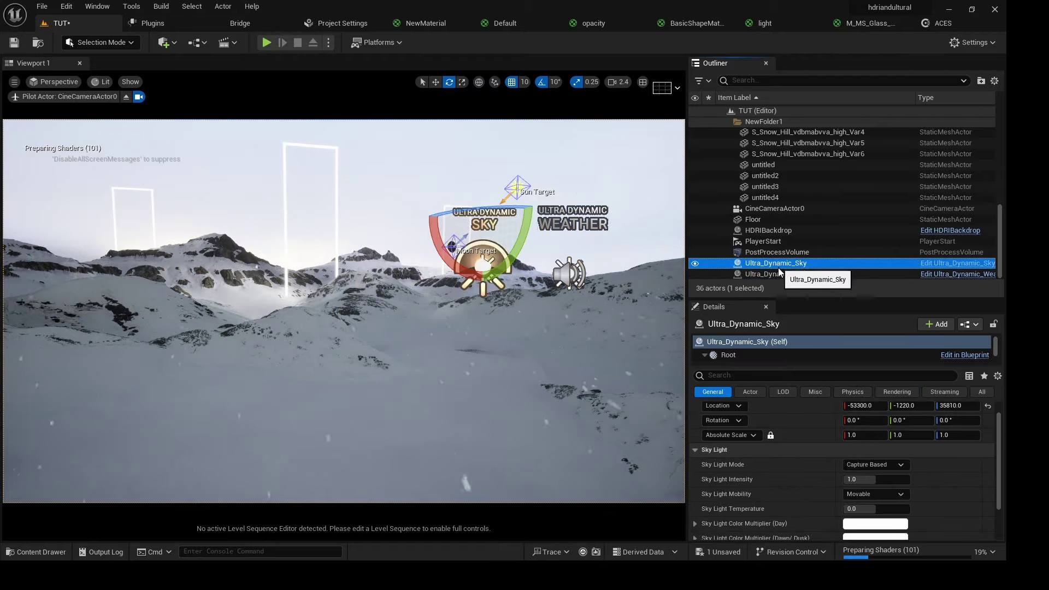
{"action": "left_click", "coordinate": [695, 263]}
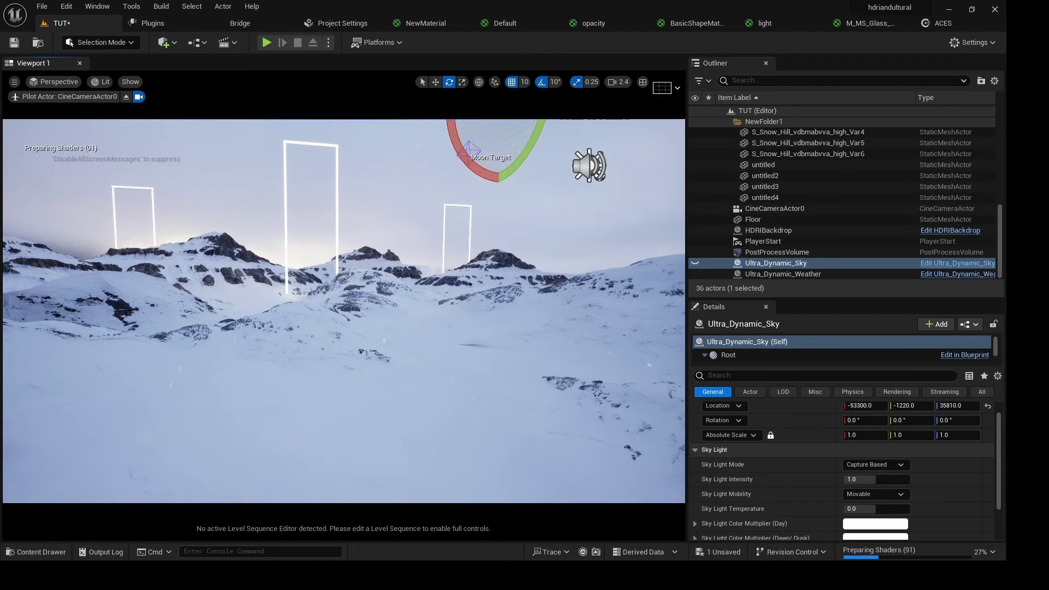
- Select the cine camera actor, then reselect Ultra_Dynamic_Sky
{"action": "left_click", "coordinate": [773, 209]}
{"action": "scroll", "coordinate": [699, 430], "scroll_direction": "up", "scroll_amount": 2}
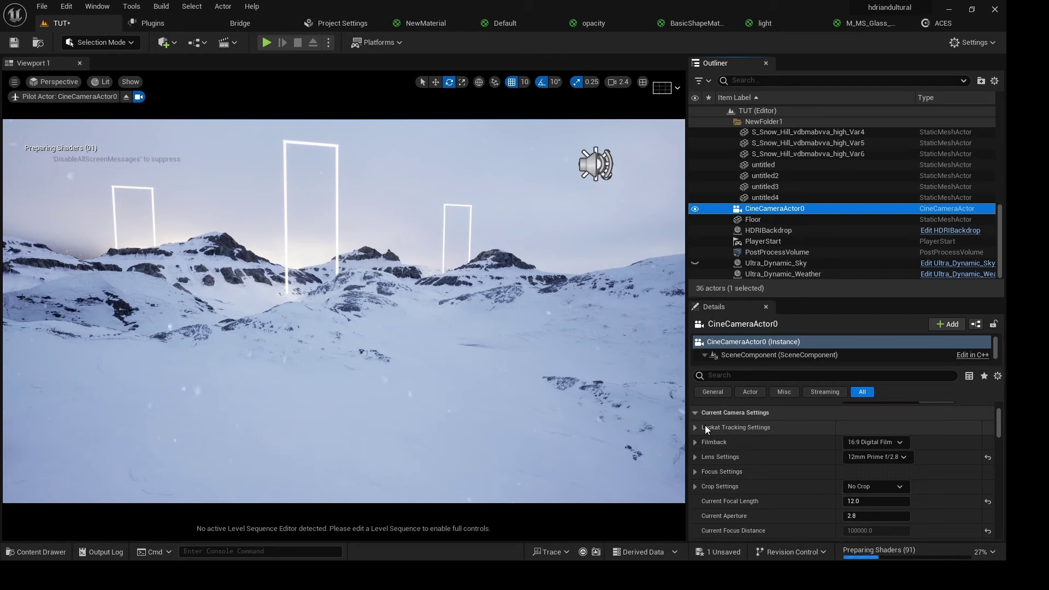
{"action": "scroll", "coordinate": [733, 467], "scroll_direction": "down", "scroll_amount": 2}
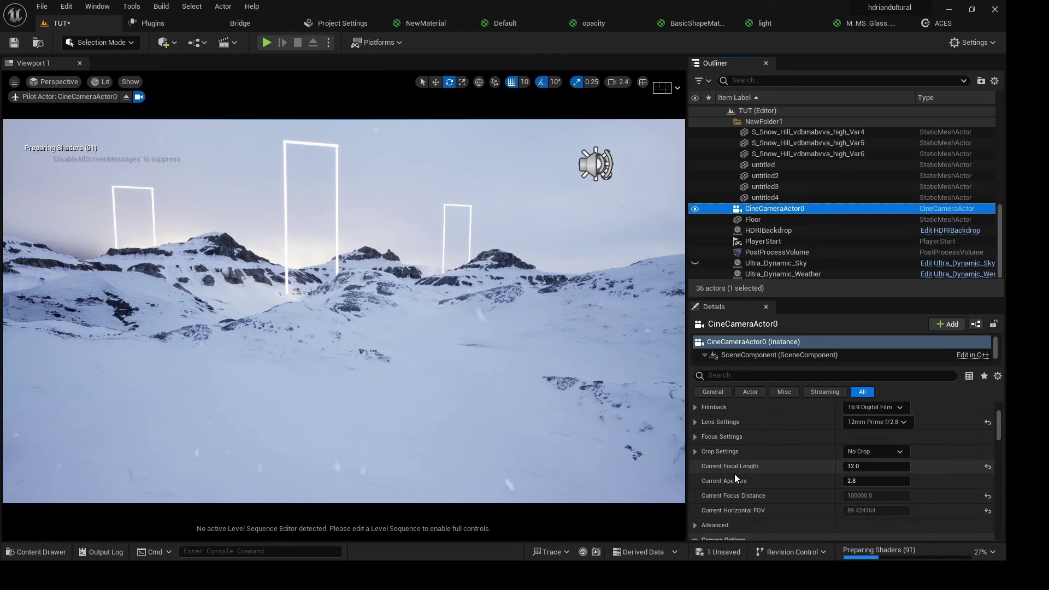
{"action": "scroll", "coordinate": [733, 474], "scroll_direction": "down", "scroll_amount": 2}
{"action": "scroll", "coordinate": [733, 474], "scroll_direction": "down", "scroll_amount": 1}
{"action": "scroll", "coordinate": [734, 474], "scroll_direction": "down", "scroll_amount": 2}
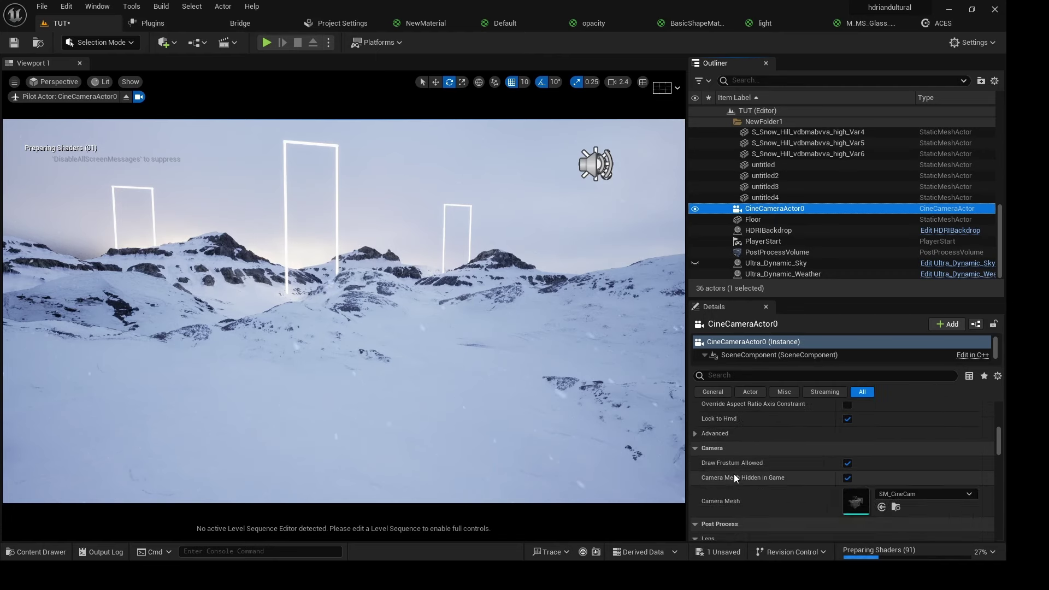
{"action": "scroll", "coordinate": [733, 474], "scroll_direction": "up", "scroll_amount": 2}
{"action": "scroll", "coordinate": [734, 474], "scroll_direction": "up", "scroll_amount": 2}
{"action": "scroll", "coordinate": [733, 474], "scroll_direction": "up", "scroll_amount": 2}
{"action": "scroll", "coordinate": [733, 473], "scroll_direction": "up", "scroll_amount": 2}
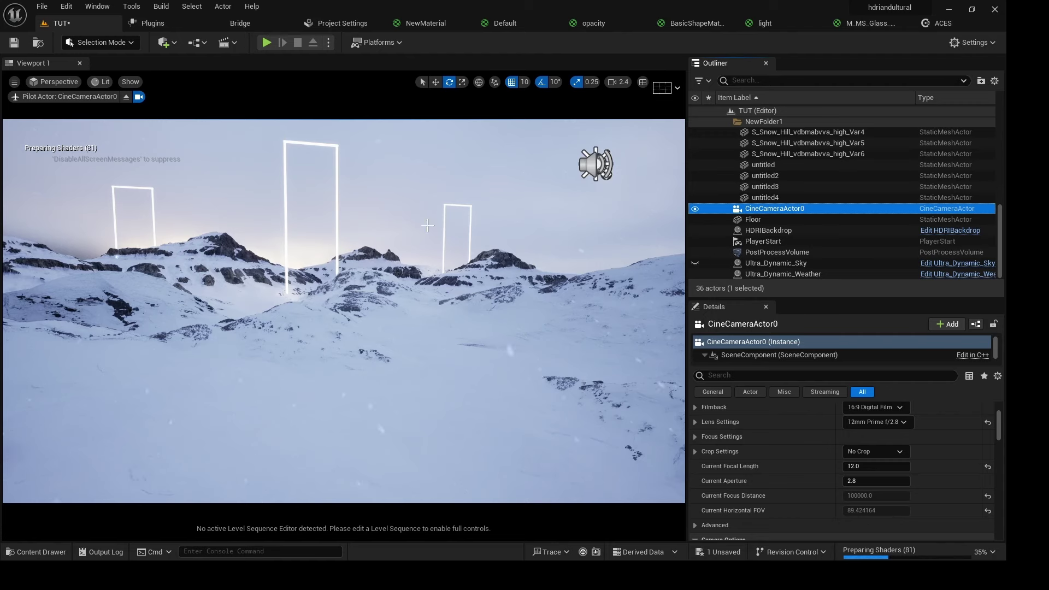
{"action": "left_click", "coordinate": [404, 212]}
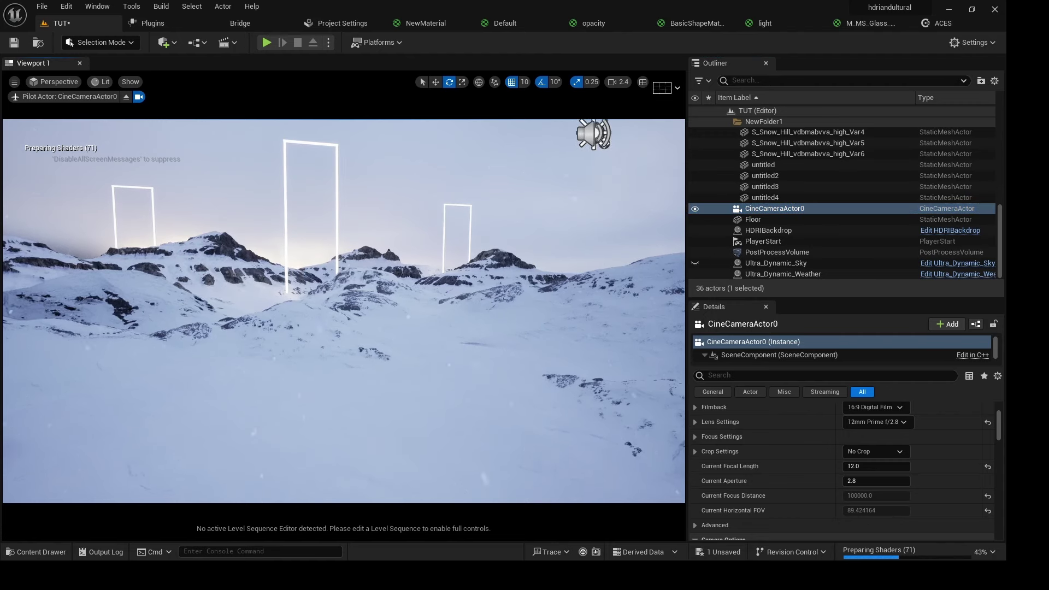
{"action": "left_click", "coordinate": [763, 264]}
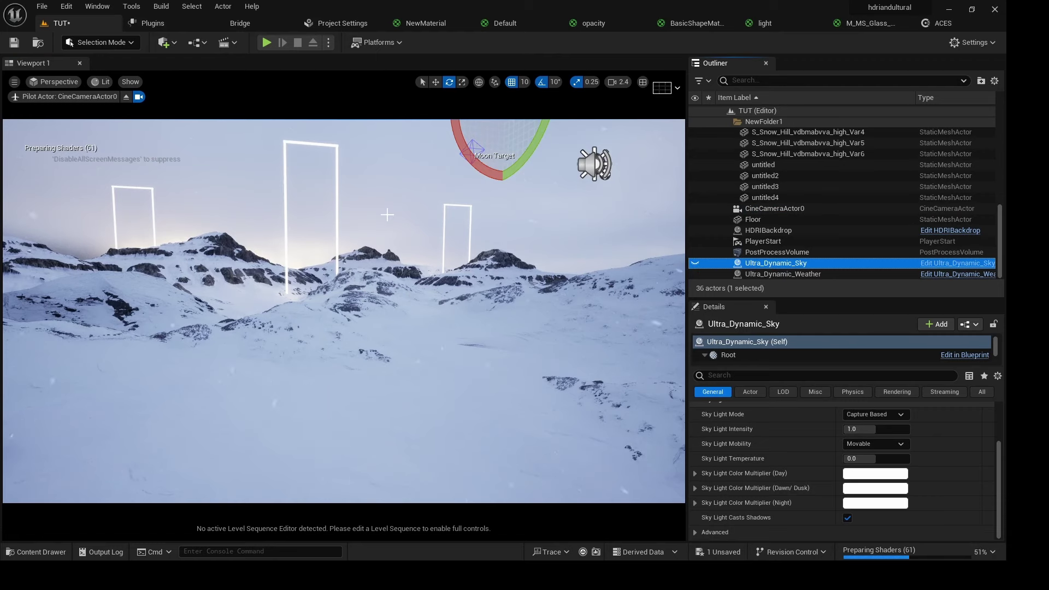
- Add a new level sequence named TUT2 and save it
{"action": "left_click", "coordinate": [228, 45]}
{"action": "left_click", "coordinate": [266, 75]}
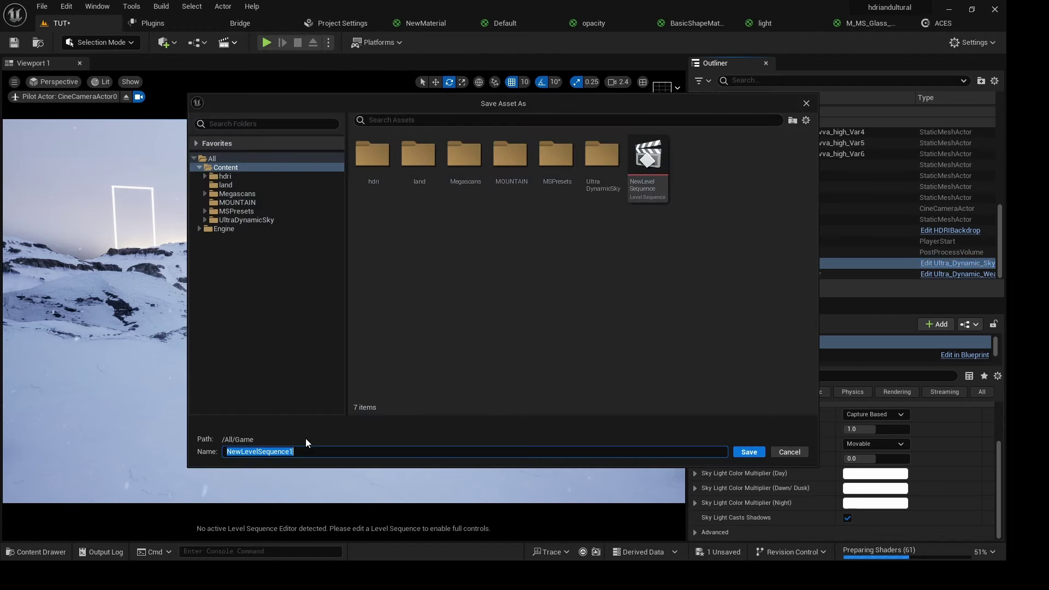
{"action": "type", "text": "TUT"}
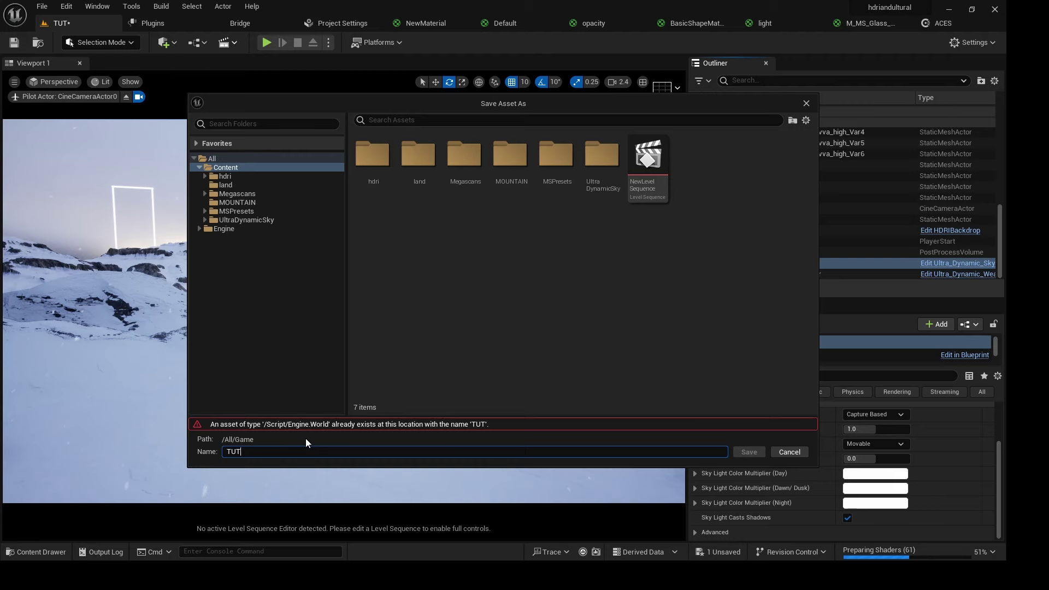
{"action": "type", "text": "2"}
{"action": "key", "text": "Return"}
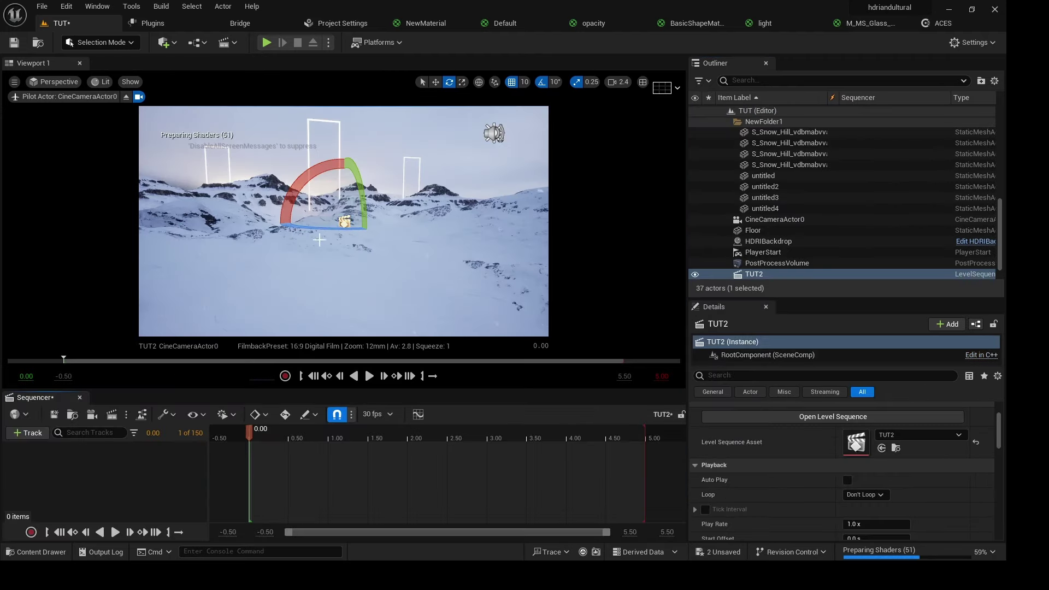
- Add a Camera Cut Track and extend the playback range to 10 seconds
{"action": "left_click", "coordinate": [28, 432]}
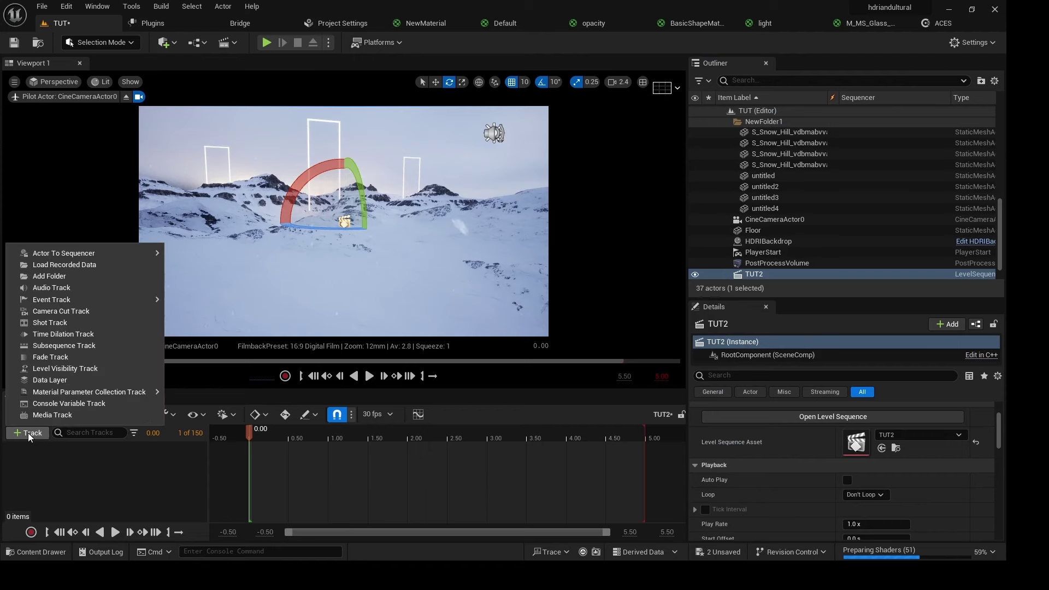
{"action": "left_click", "coordinate": [56, 312]}
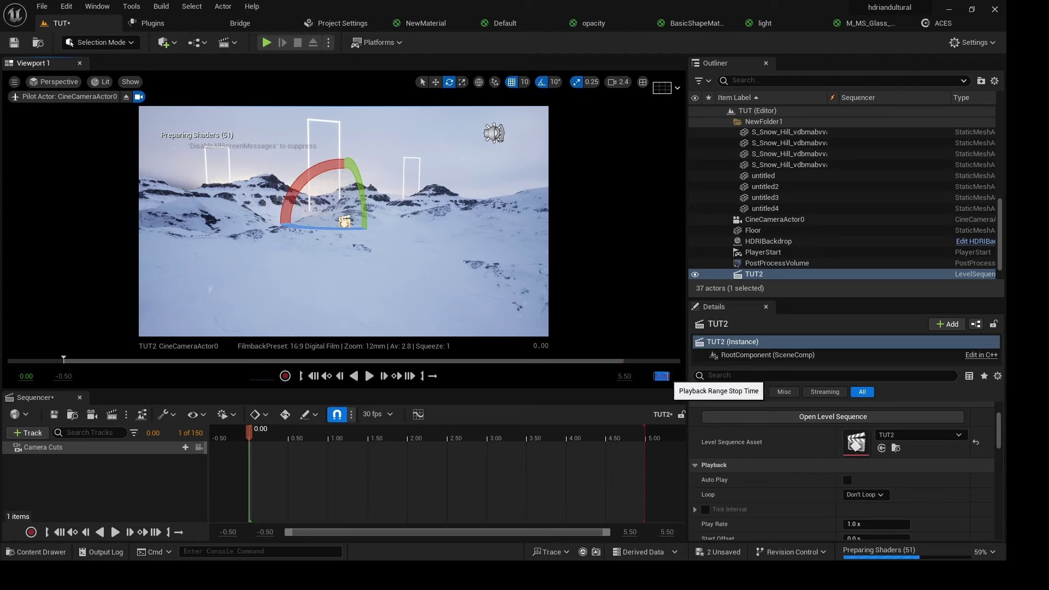
{"action": "left_click_drag", "start_coordinate": [665, 376], "coordinate": [696, 377]}
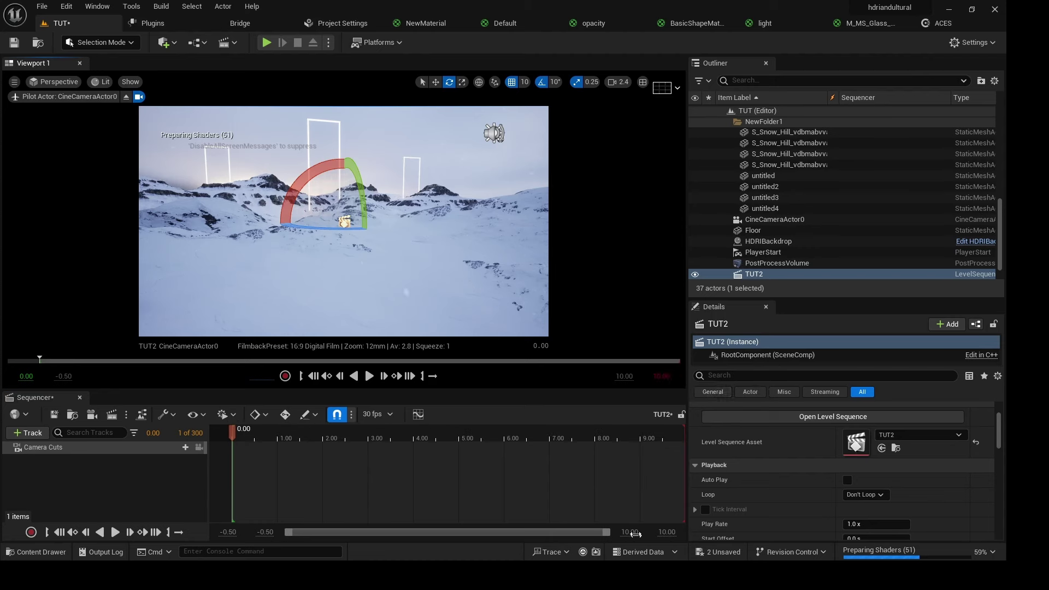
- Bind CineCameraActor0 to the camera cuts and add Ultra_Dynamic_Sky as a sequence track
{"action": "left_click", "coordinate": [185, 446]}
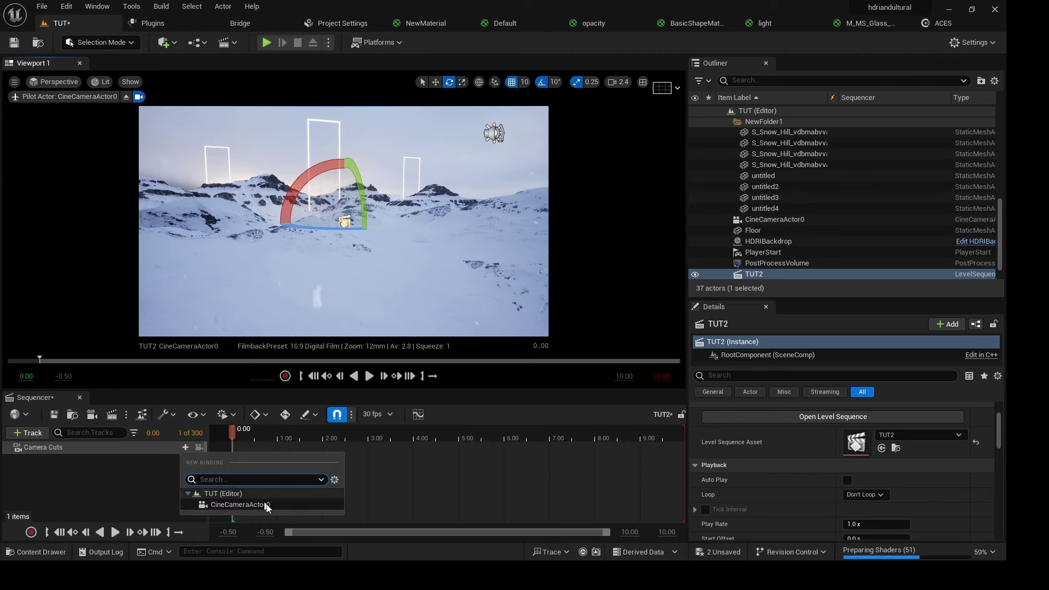
{"action": "left_click", "coordinate": [261, 504]}
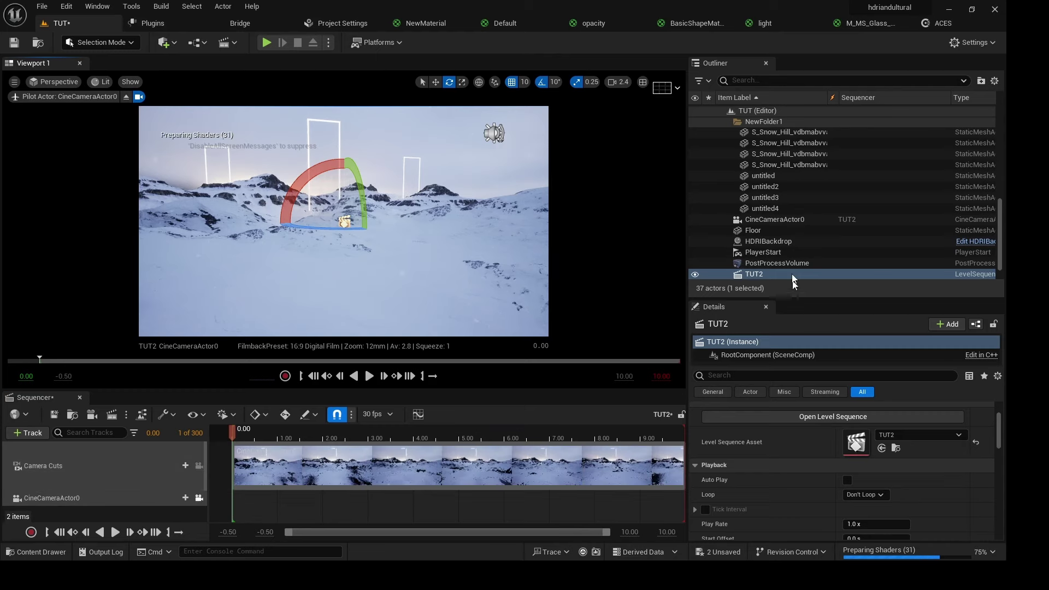
{"action": "scroll", "coordinate": [775, 234], "scroll_direction": "down", "scroll_amount": 1}
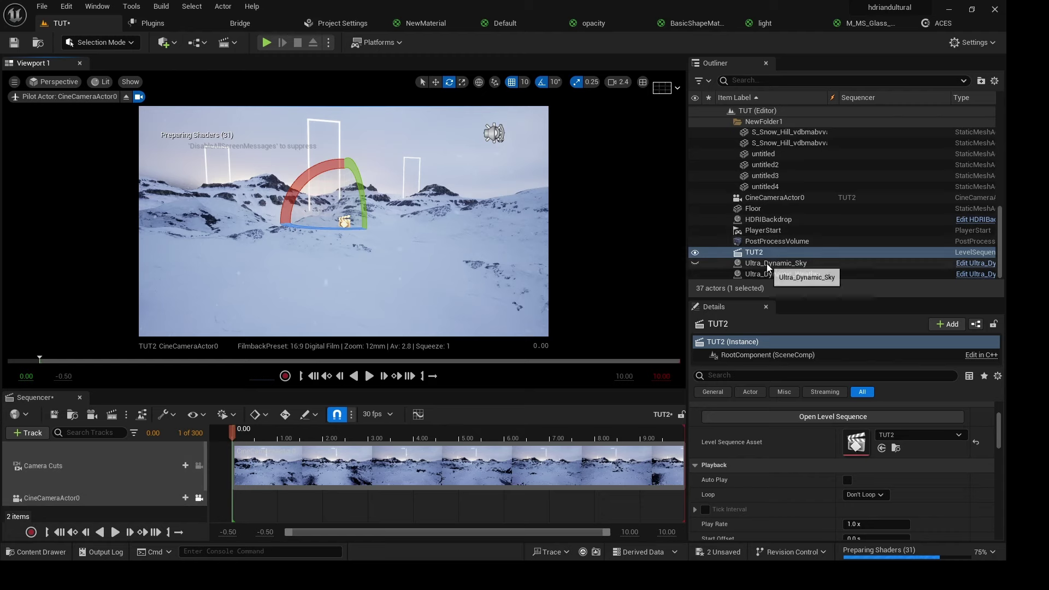
{"action": "left_click_drag", "start_coordinate": [758, 262], "coordinate": [143, 520]}
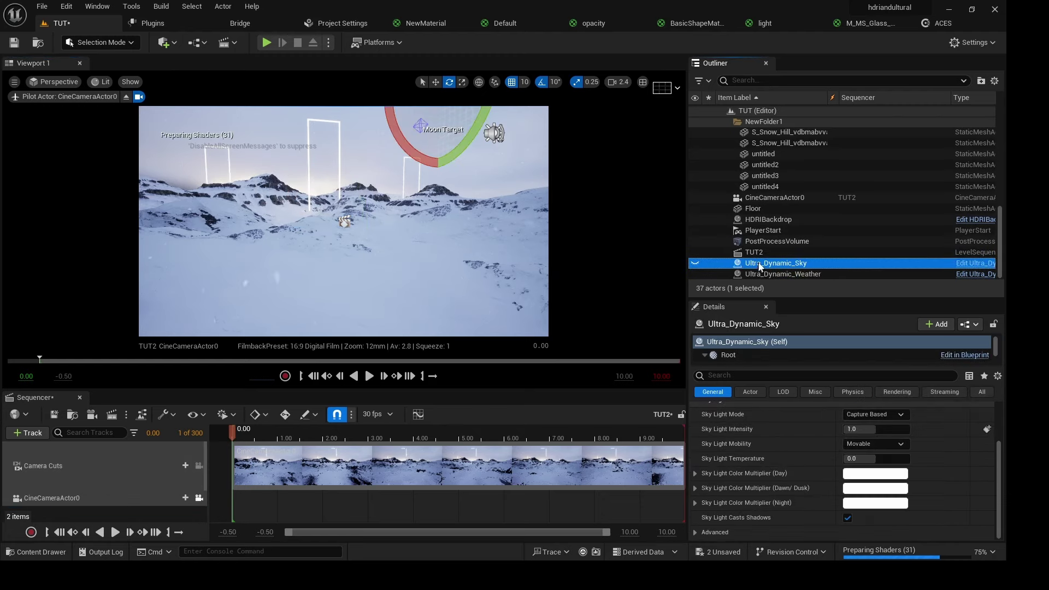
{"action": "left_click_drag", "start_coordinate": [761, 263], "coordinate": [143, 521]}
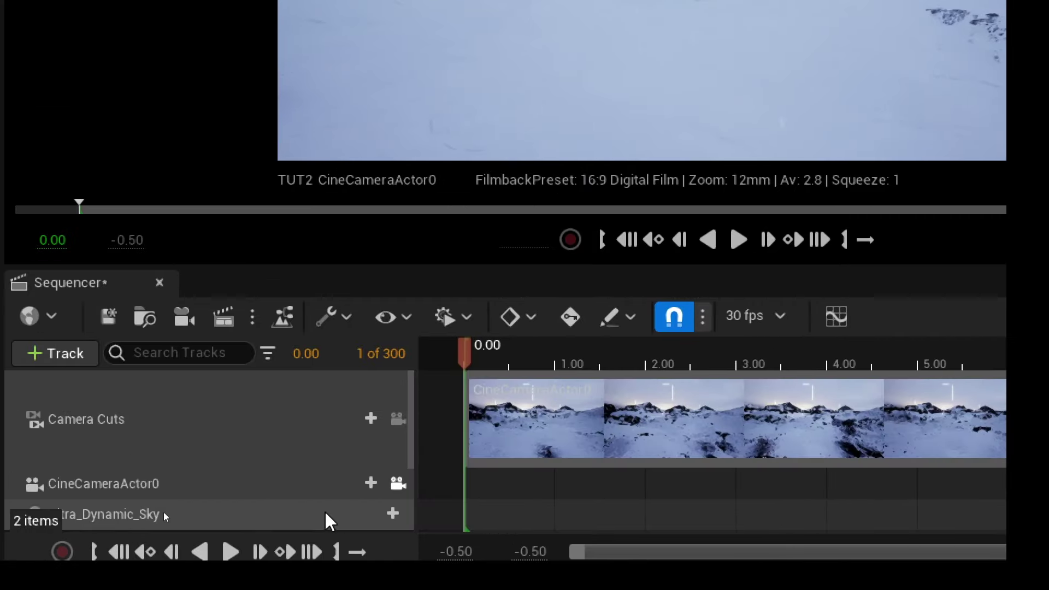
- Add an Actor Hidden In Game track, key the sky hidden at start and end, return to frame 0
{"action": "left_click", "coordinate": [392, 513]}
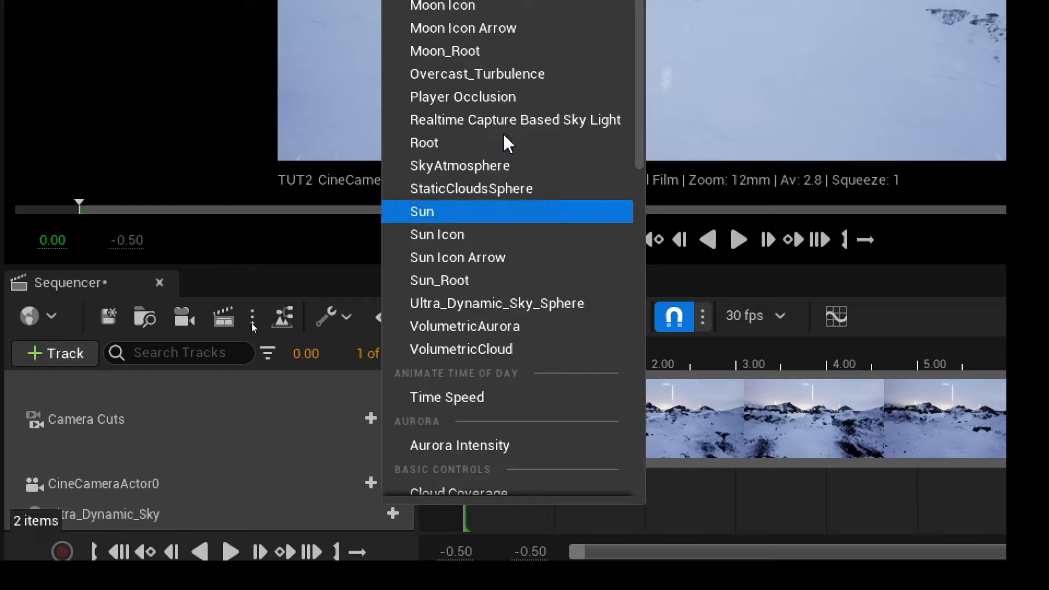
{"action": "scroll", "coordinate": [533, 287], "scroll_direction": "down", "scroll_amount": 5}
{"action": "scroll", "coordinate": [585, 336], "scroll_direction": "down", "scroll_amount": 3}
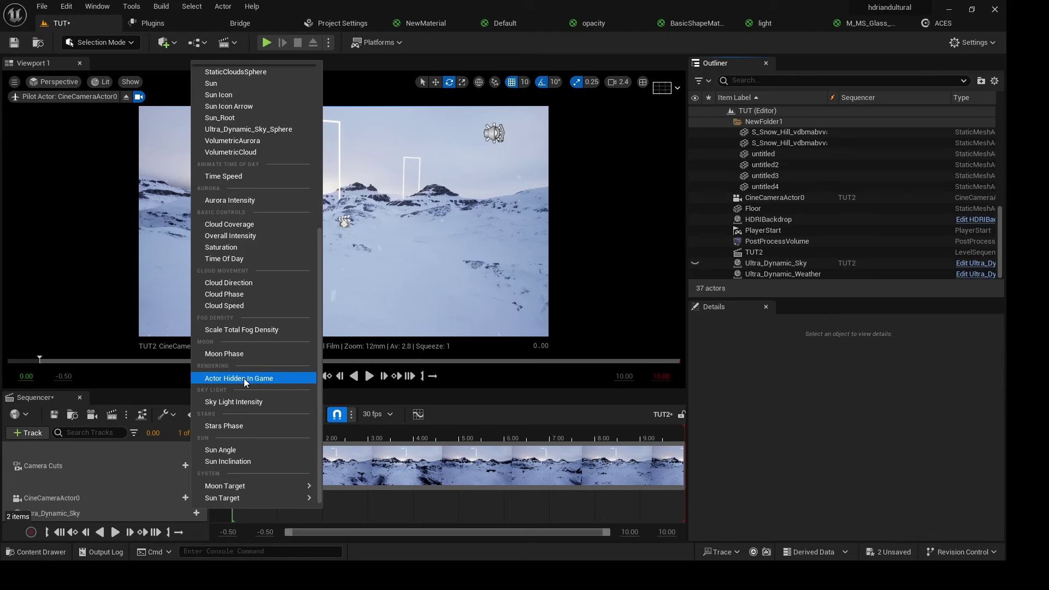
{"action": "left_click", "coordinate": [246, 376]}
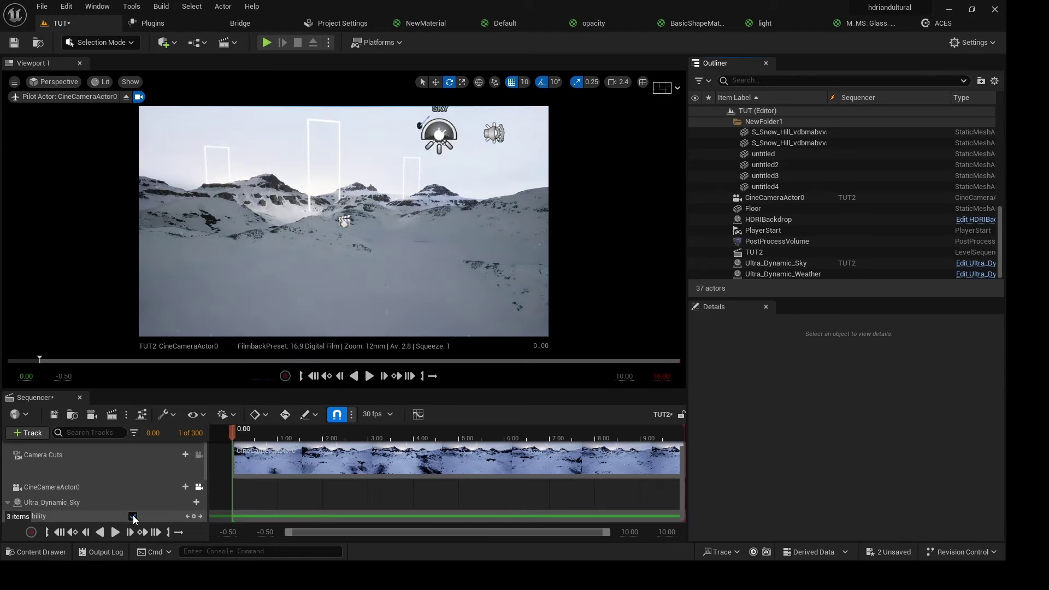
{"action": "left_click", "coordinate": [132, 517]}
{"action": "left_click", "coordinate": [133, 516]}
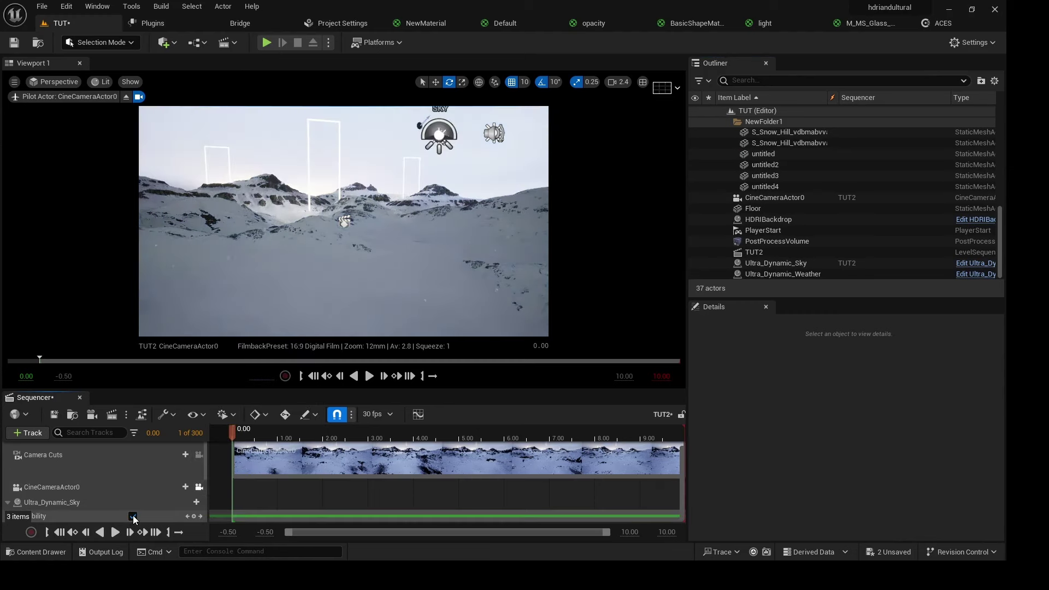
{"action": "left_click", "coordinate": [132, 516]}
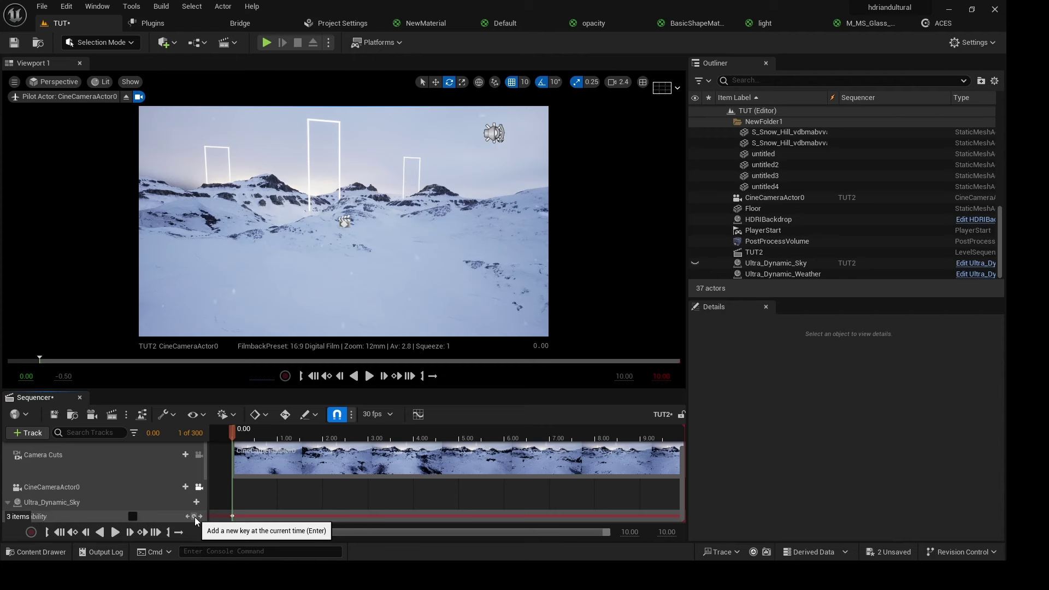
{"action": "left_click", "coordinate": [155, 532]}
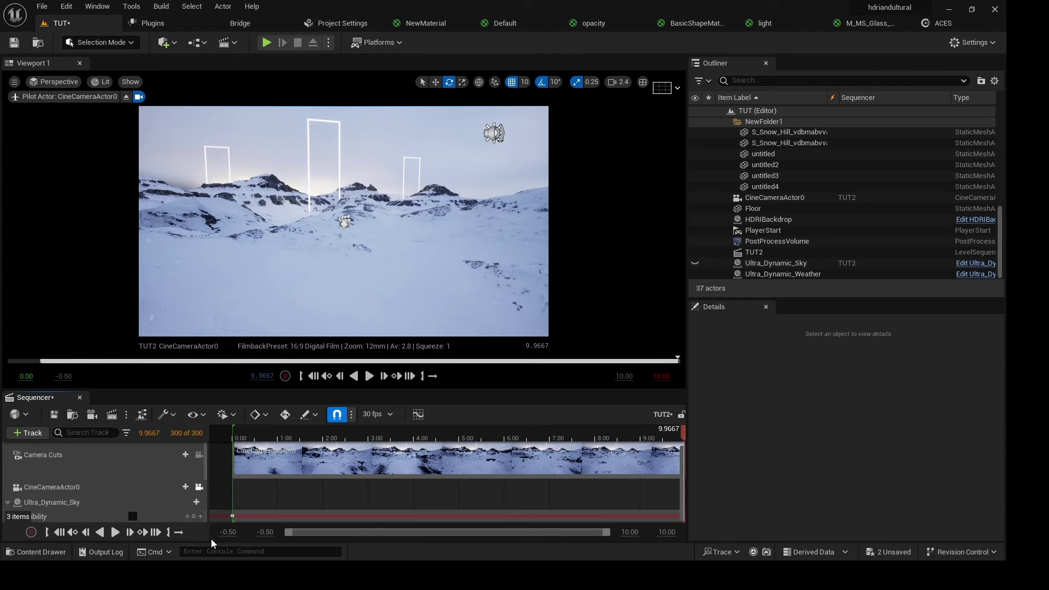
{"action": "left_click", "coordinate": [194, 517]}
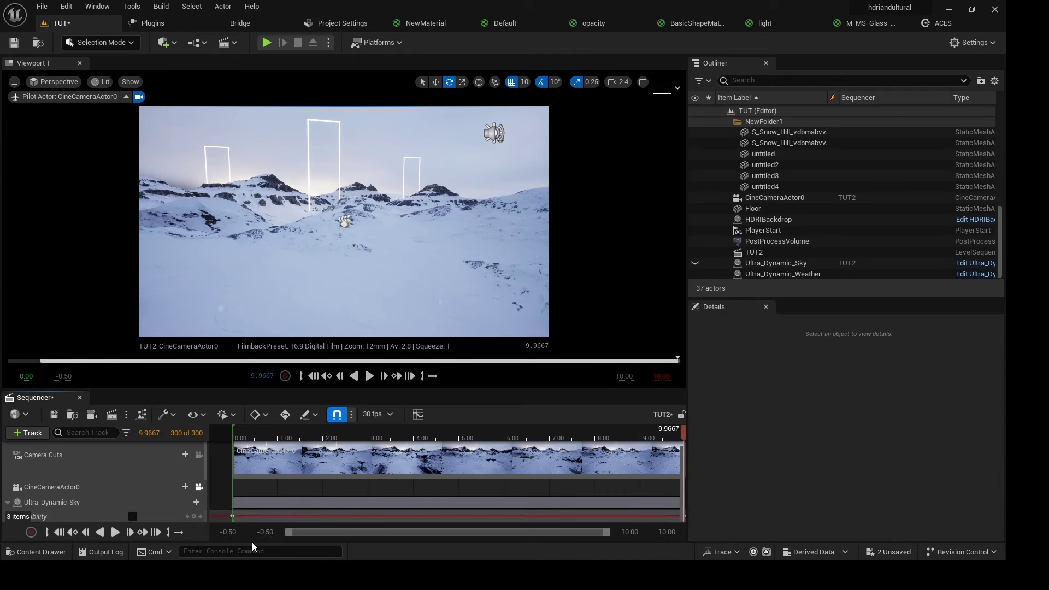
{"action": "left_click", "coordinate": [58, 531]}
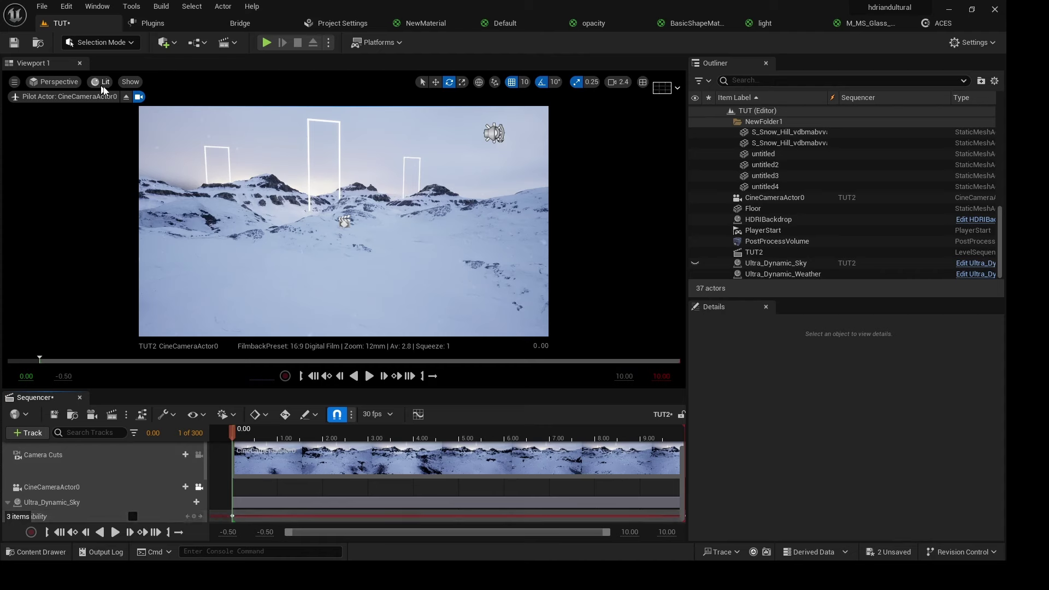
- Pilot the camera so the mountains sit lower, and enable ACES Rec.709 OCIO display
{"action": "right_click_drag", "start_coordinate": [329, 232], "coordinate": [360, 221]}
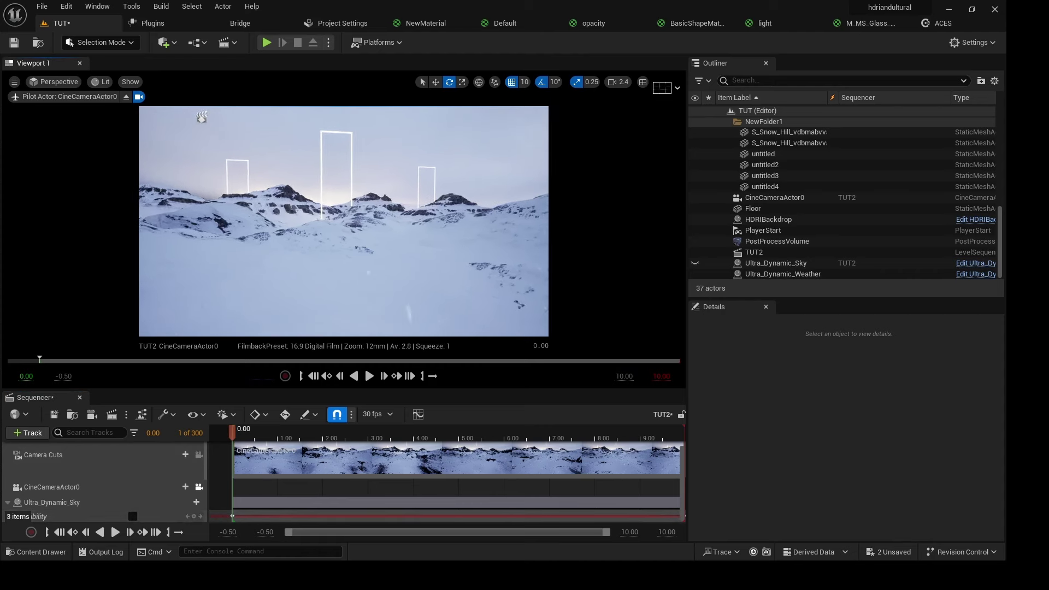
{"action": "right_click_drag", "start_coordinate": [361, 221], "coordinate": [361, 205]}
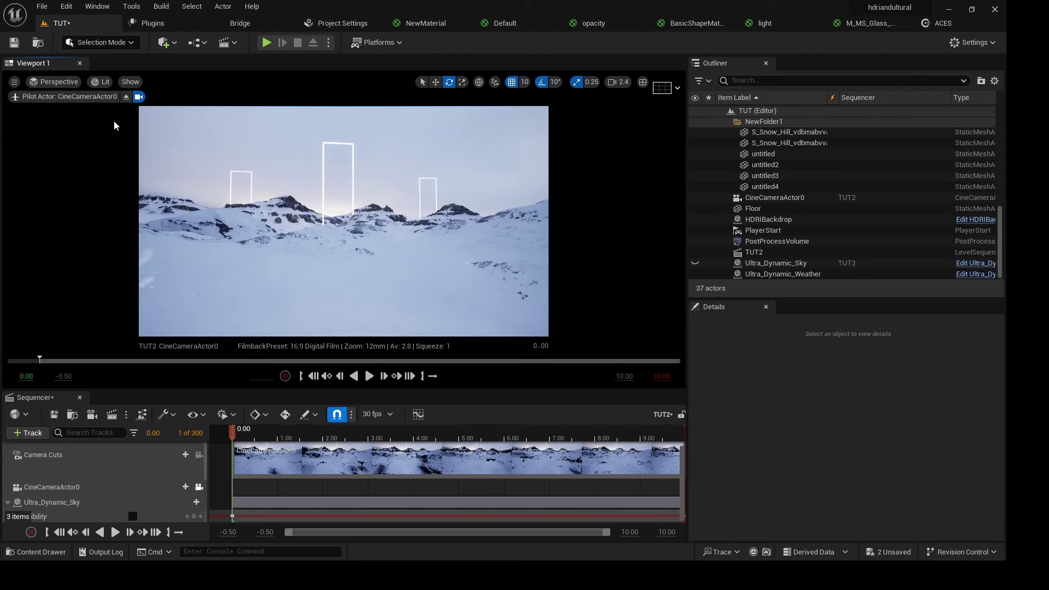
{"action": "left_click", "coordinate": [106, 81]}
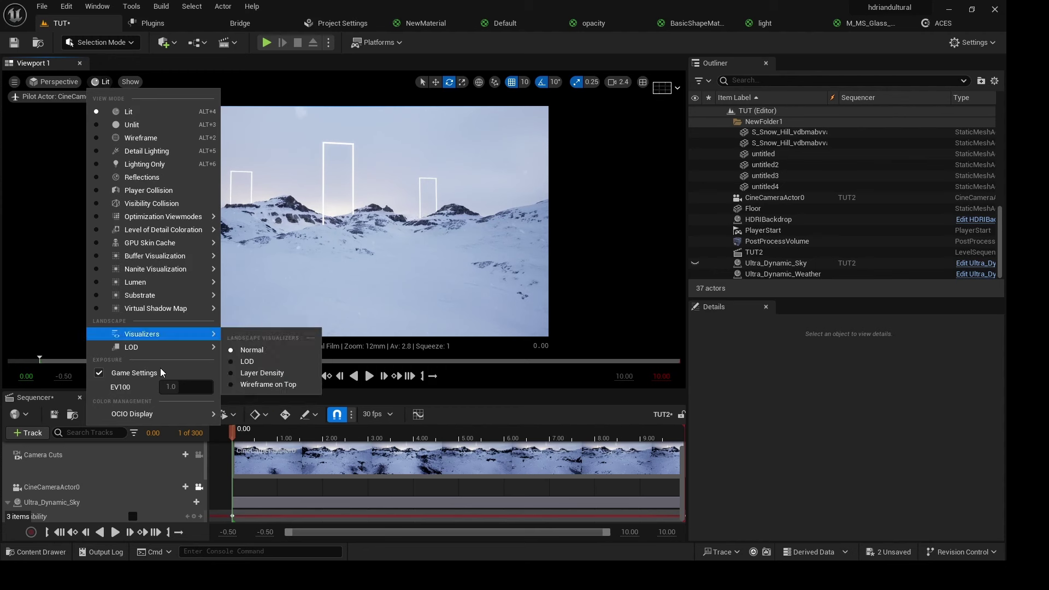
{"action": "mouse_move", "coordinate": [153, 413]}
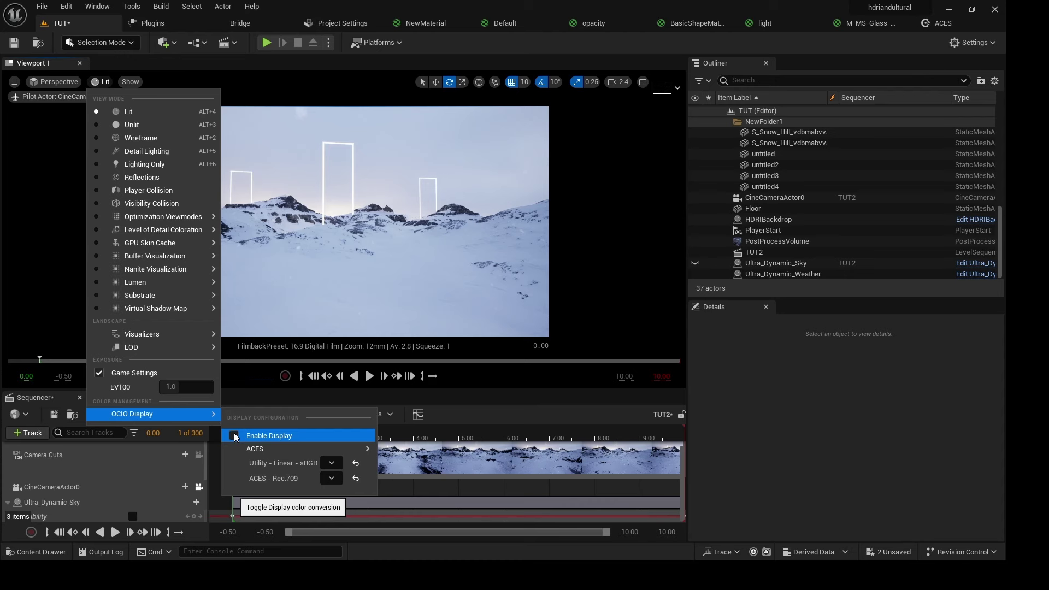
{"action": "left_click", "coordinate": [235, 436]}
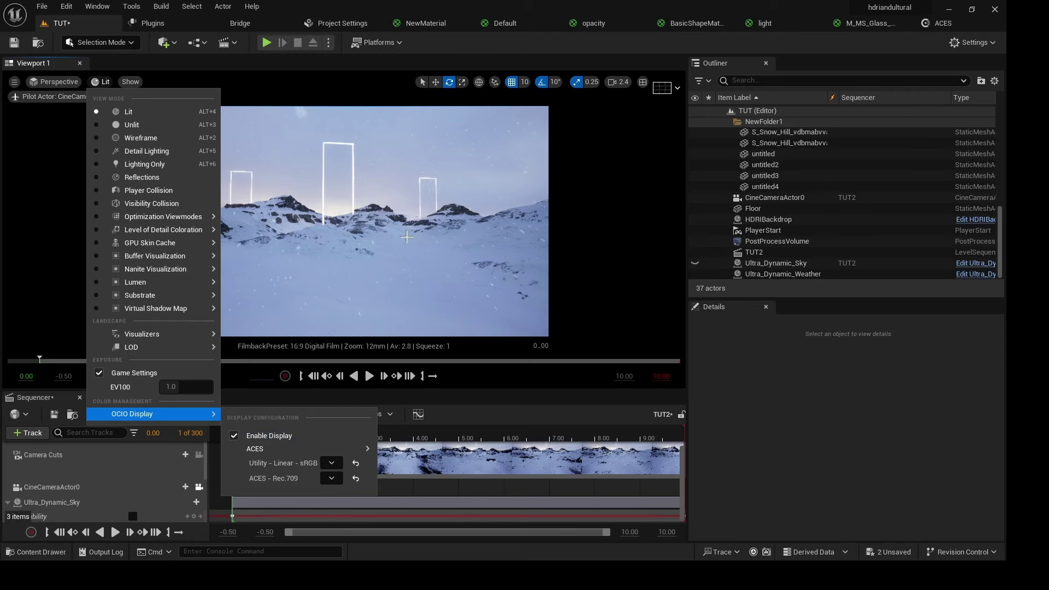
{"action": "left_click", "coordinate": [331, 245]}
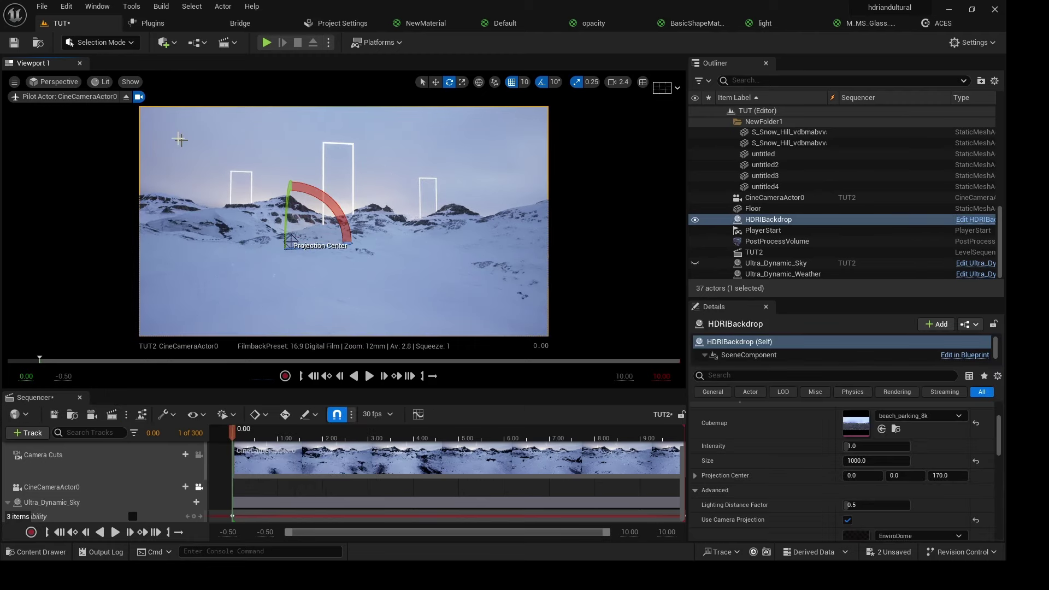
- Toggle OCIO display conversion off to compare, then turn it back on
{"action": "left_click", "coordinate": [102, 81]}
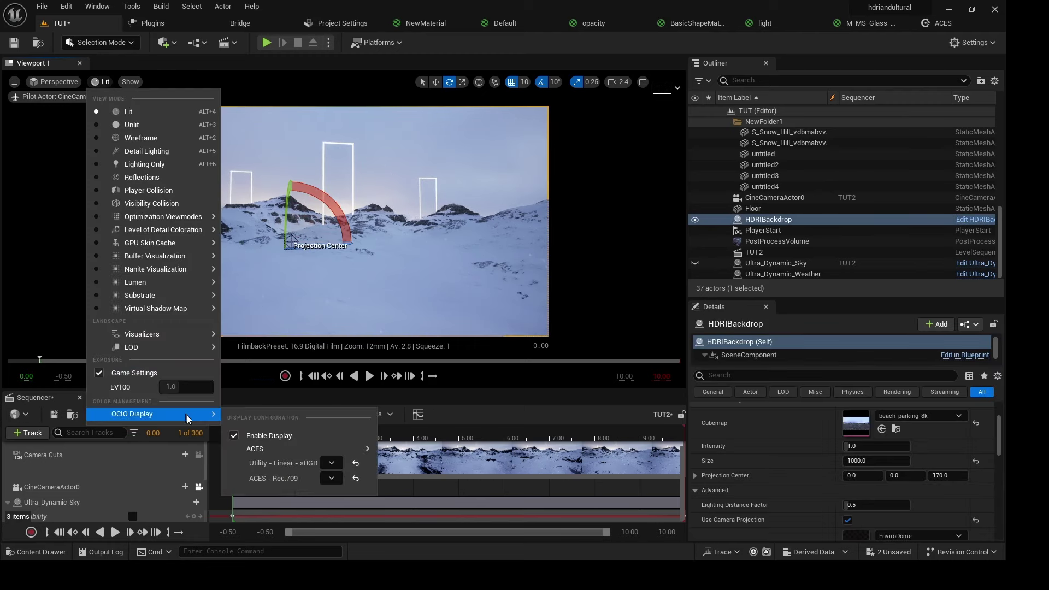
{"action": "left_click", "coordinate": [248, 435]}
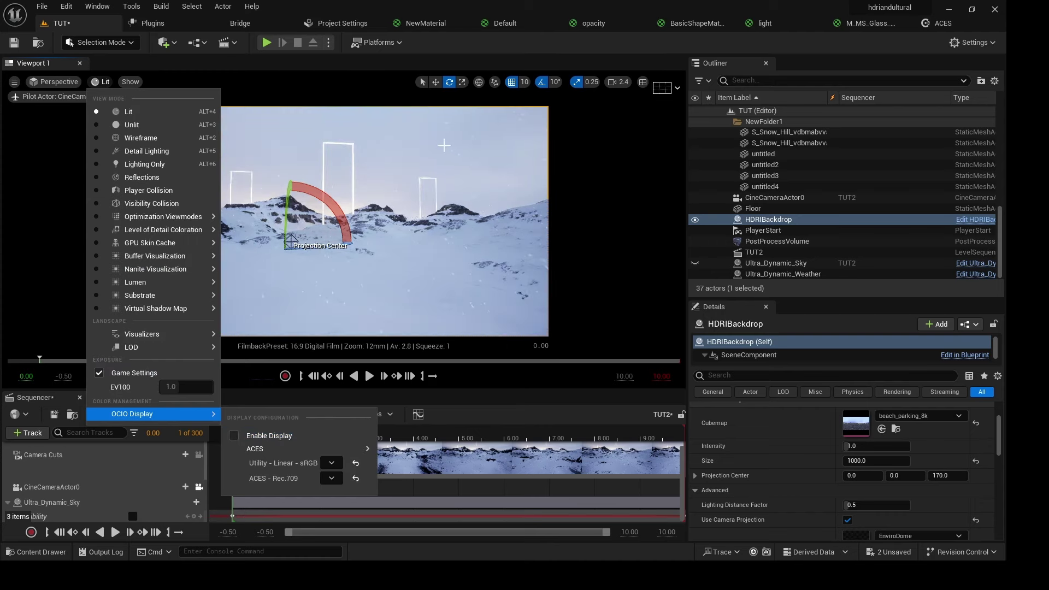
{"action": "left_click", "coordinate": [444, 146]}
{"action": "left_click", "coordinate": [103, 81]}
{"action": "mouse_move", "coordinate": [132, 347]}
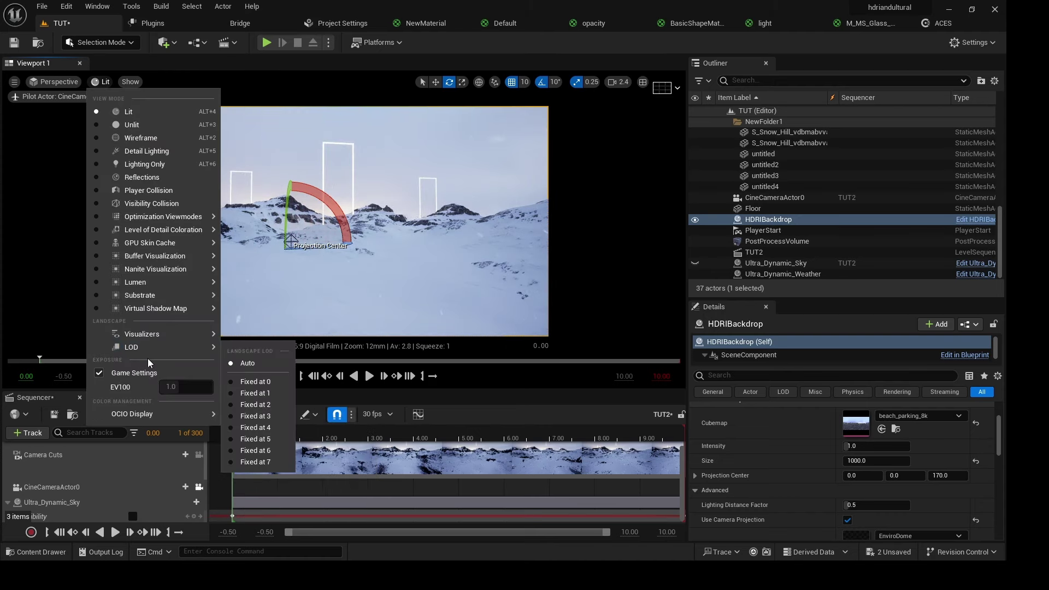
{"action": "left_click", "coordinate": [232, 435]}
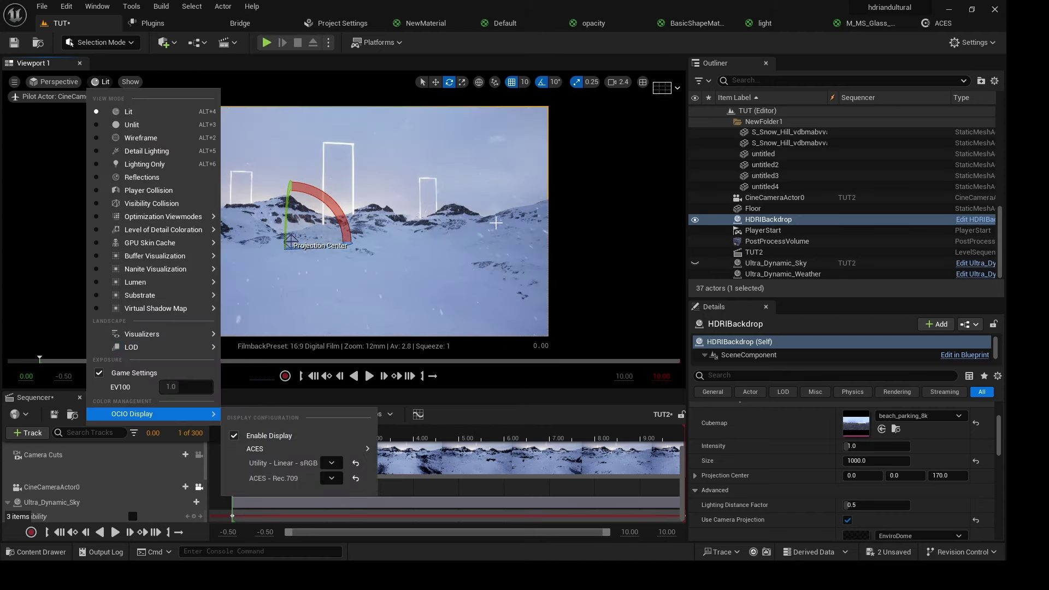
{"action": "left_click", "coordinate": [404, 228]}
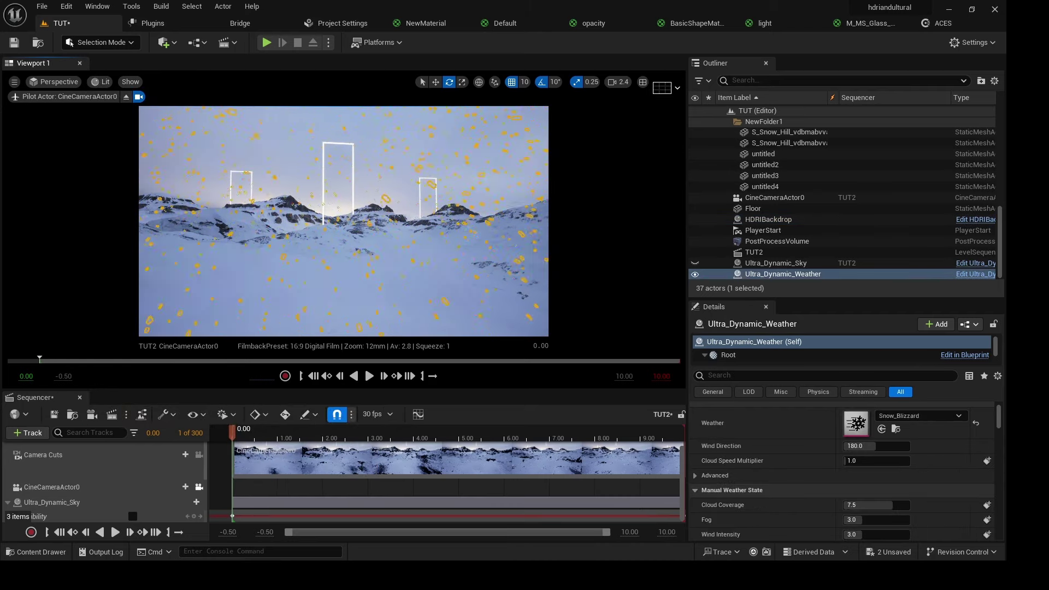
- Select ExponentialHeightFog and enable Volumetric Fog
{"action": "left_click", "coordinate": [422, 194]}
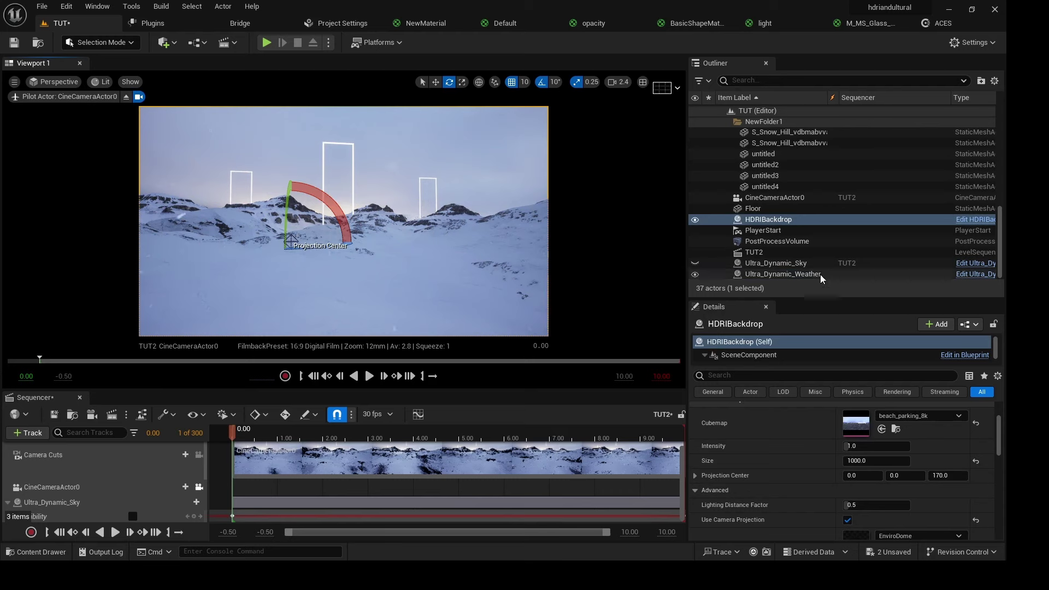
{"action": "scroll", "coordinate": [787, 206], "scroll_direction": "up", "scroll_amount": 3}
{"action": "scroll", "coordinate": [786, 205], "scroll_direction": "up", "scroll_amount": 3}
{"action": "scroll", "coordinate": [784, 148], "scroll_direction": "up", "scroll_amount": 2}
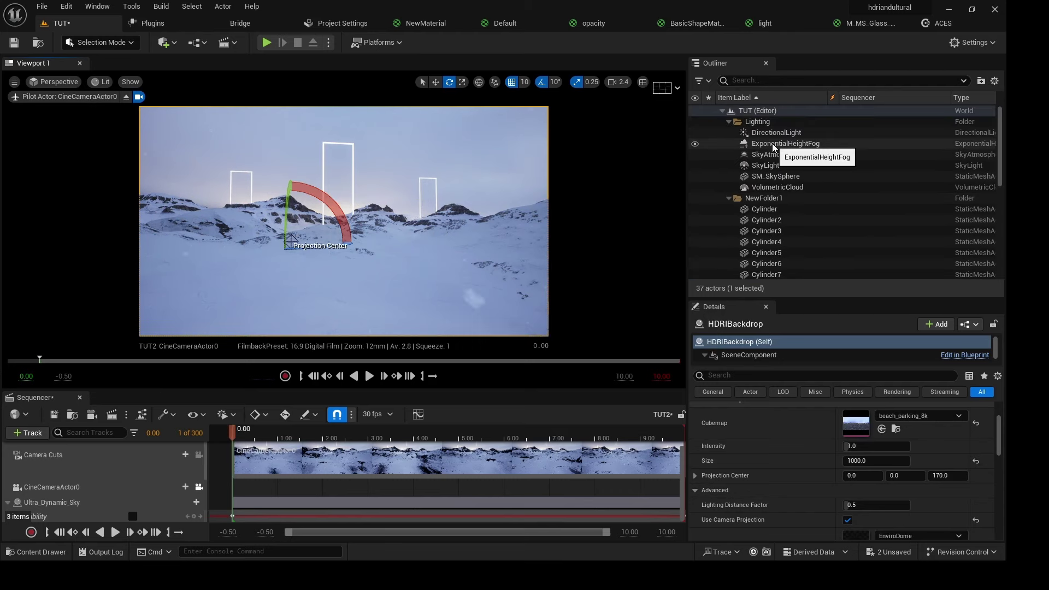
{"action": "left_click", "coordinate": [784, 145]}
{"action": "scroll", "coordinate": [791, 515], "scroll_direction": "down", "scroll_amount": 2}
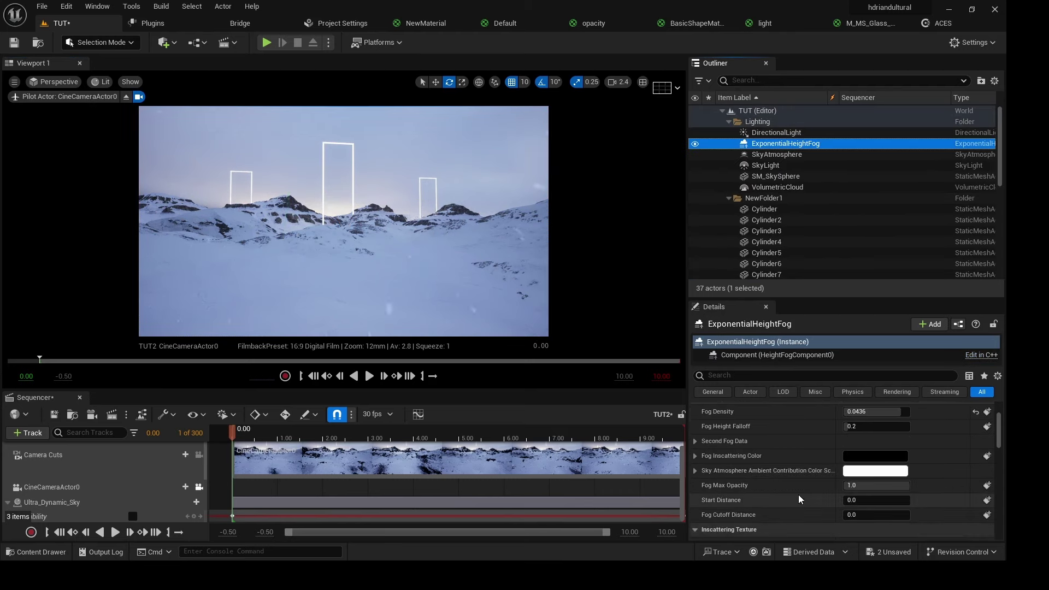
{"action": "scroll", "coordinate": [792, 504], "scroll_direction": "down", "scroll_amount": 2}
{"action": "scroll", "coordinate": [797, 498], "scroll_direction": "down", "scroll_amount": 2}
{"action": "scroll", "coordinate": [802, 496], "scroll_direction": "down", "scroll_amount": 2}
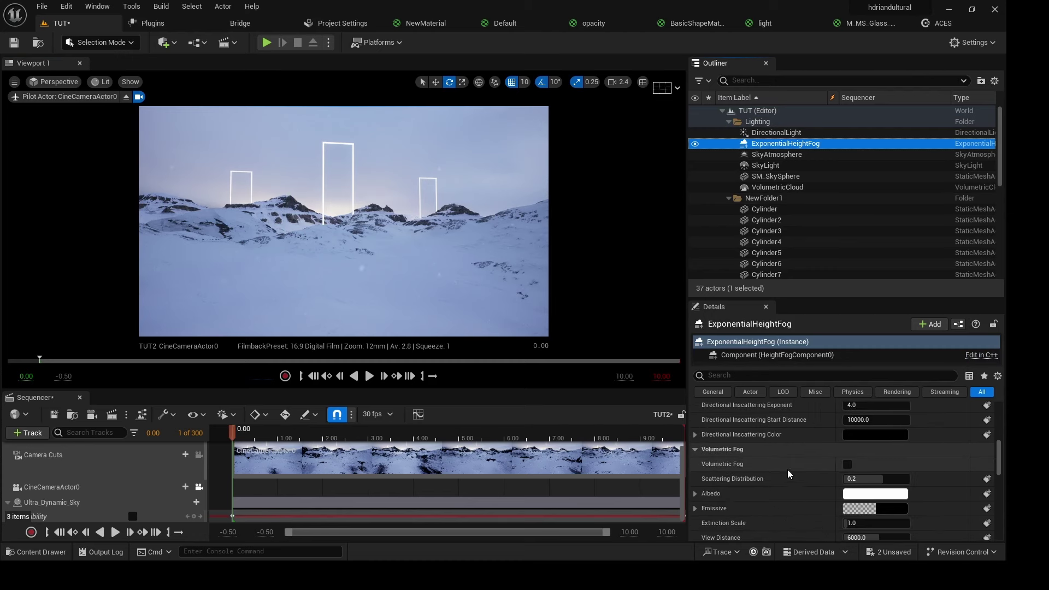
{"action": "left_click", "coordinate": [848, 463]}
{"action": "scroll", "coordinate": [794, 480], "scroll_direction": "up", "scroll_amount": 5}
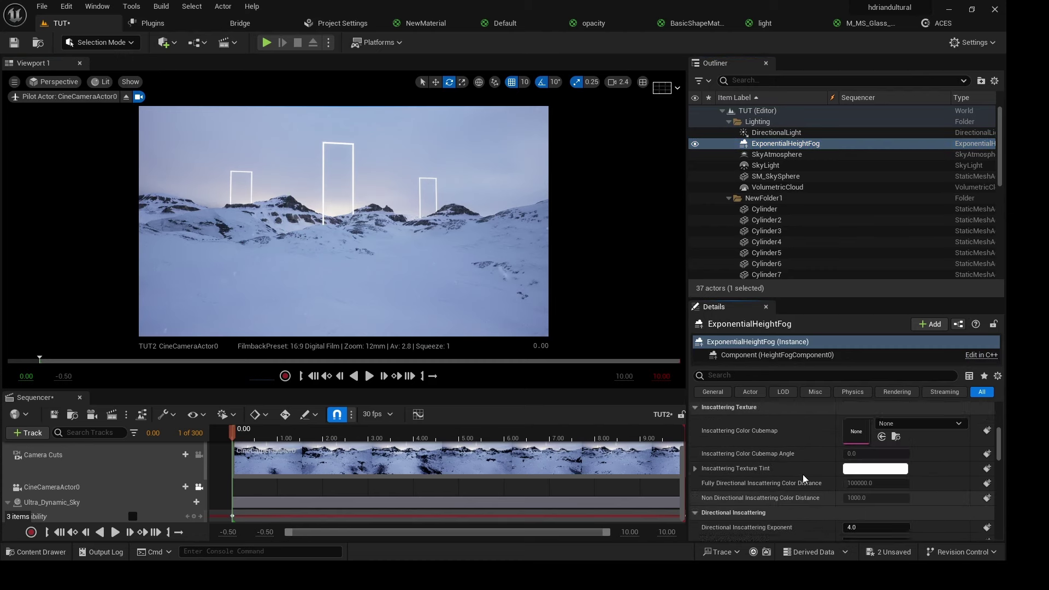
{"action": "scroll", "coordinate": [802, 479], "scroll_direction": "up", "scroll_amount": 5}
- Set Fog Density to 10, after trying values of 2 and 1
{"action": "left_click", "coordinate": [870, 497]}
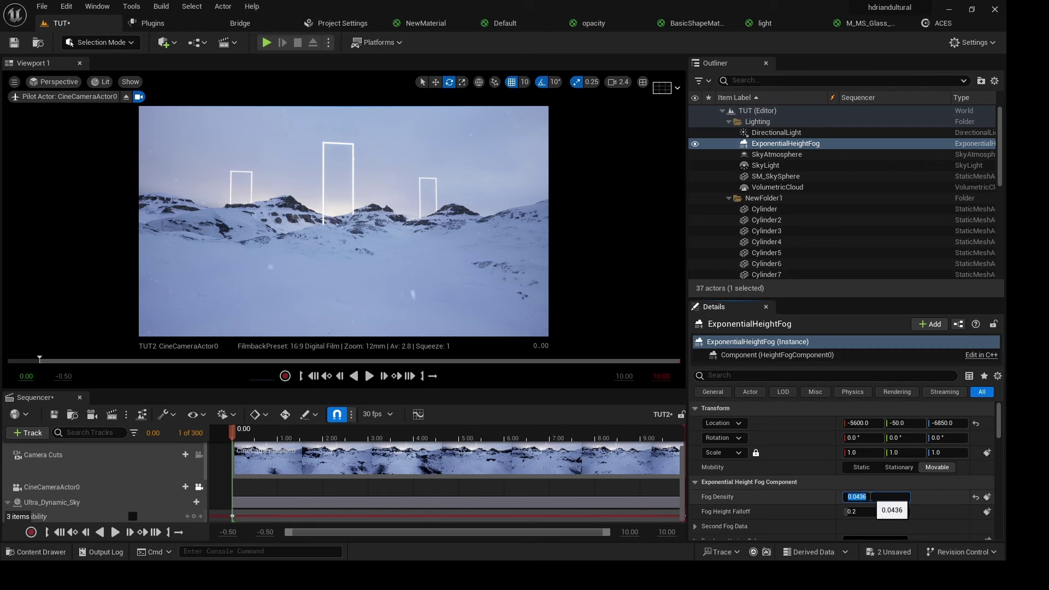
{"action": "key", "text": "Return"}
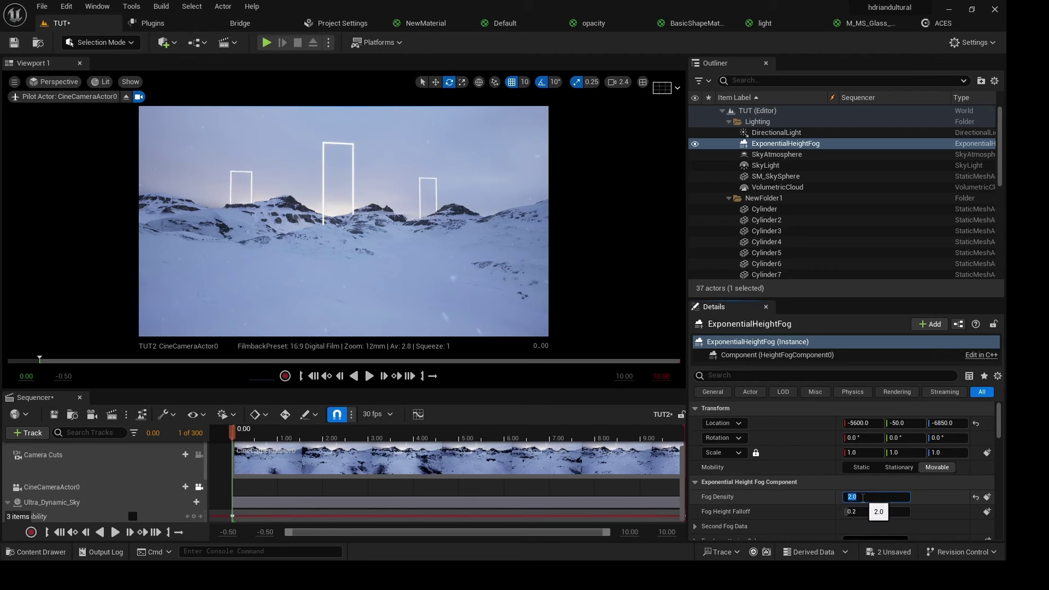
{"action": "type", "text": "10"}
{"action": "key", "text": "Return"}
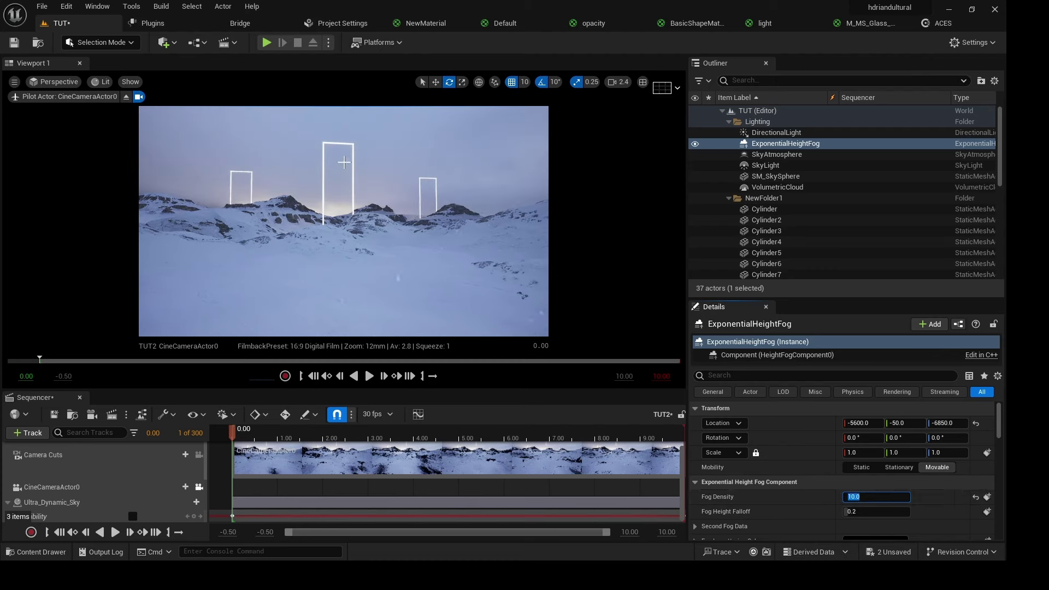
{"action": "type", "text": "1"}
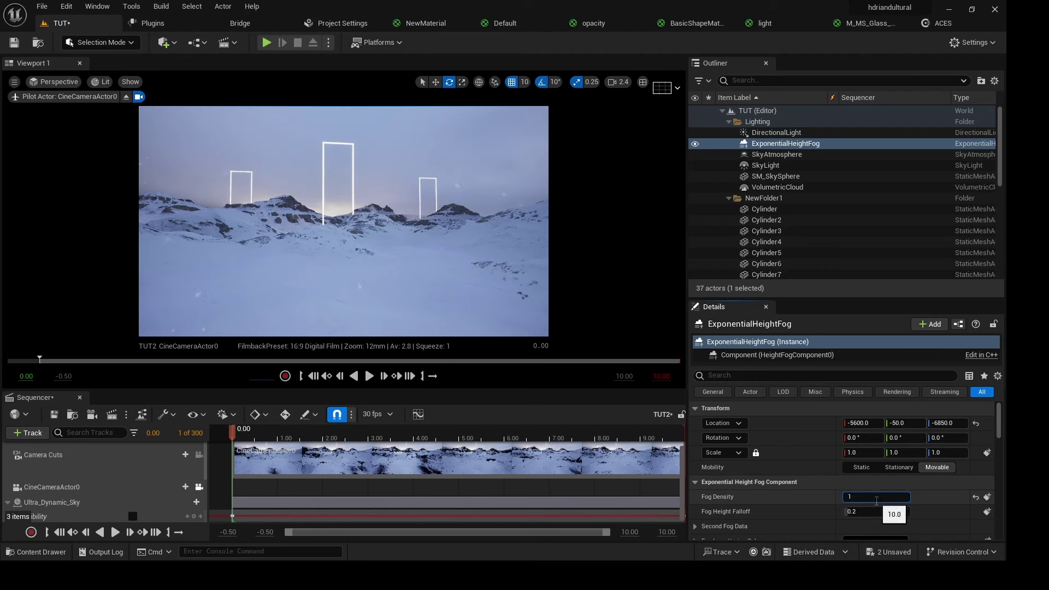
{"action": "key", "text": "Return"}
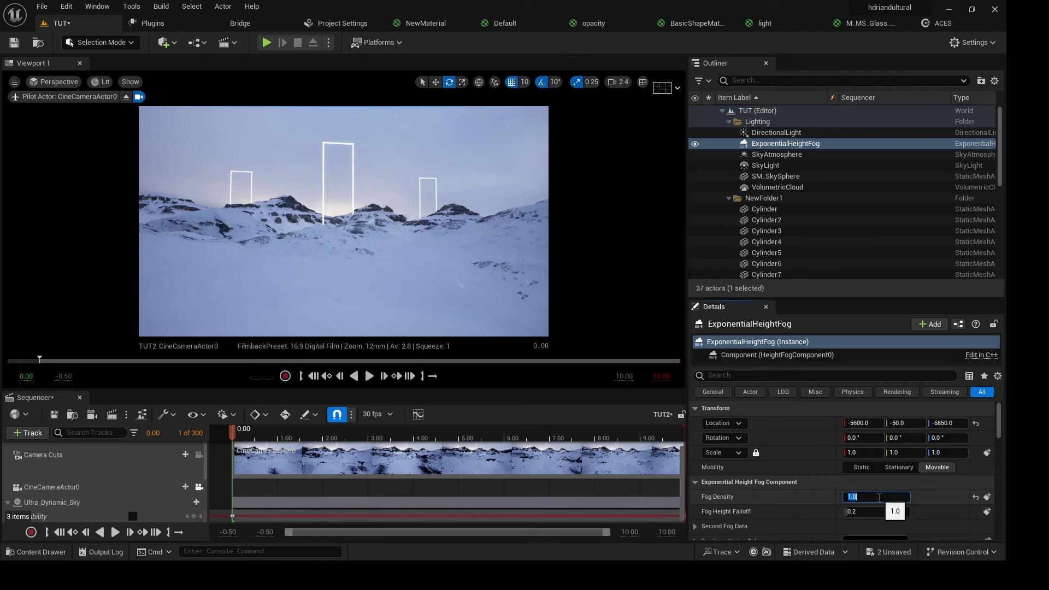
{"action": "type", "text": "10"}
{"action": "key", "text": "Return"}
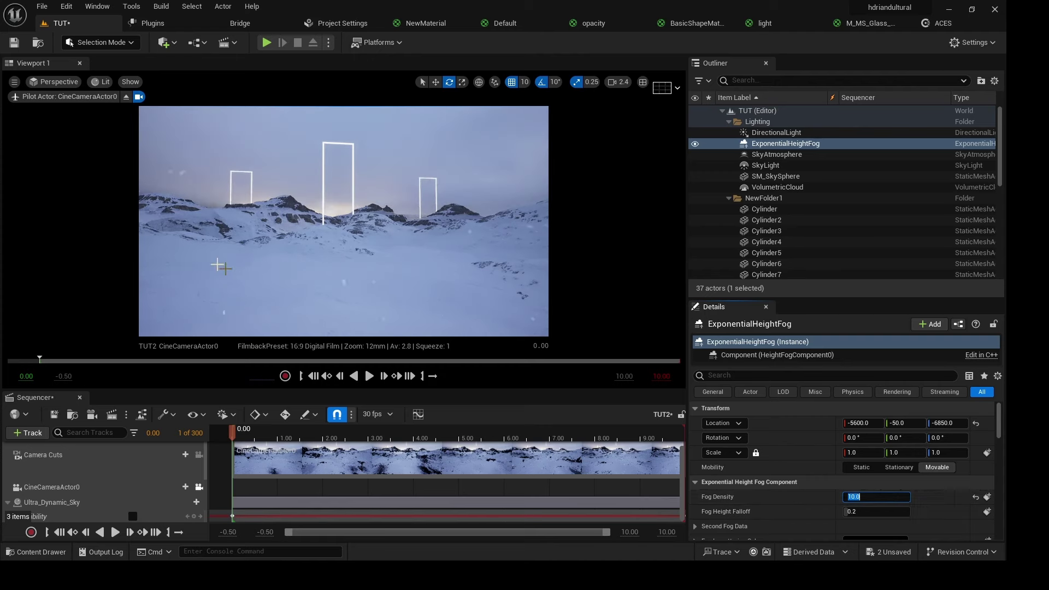